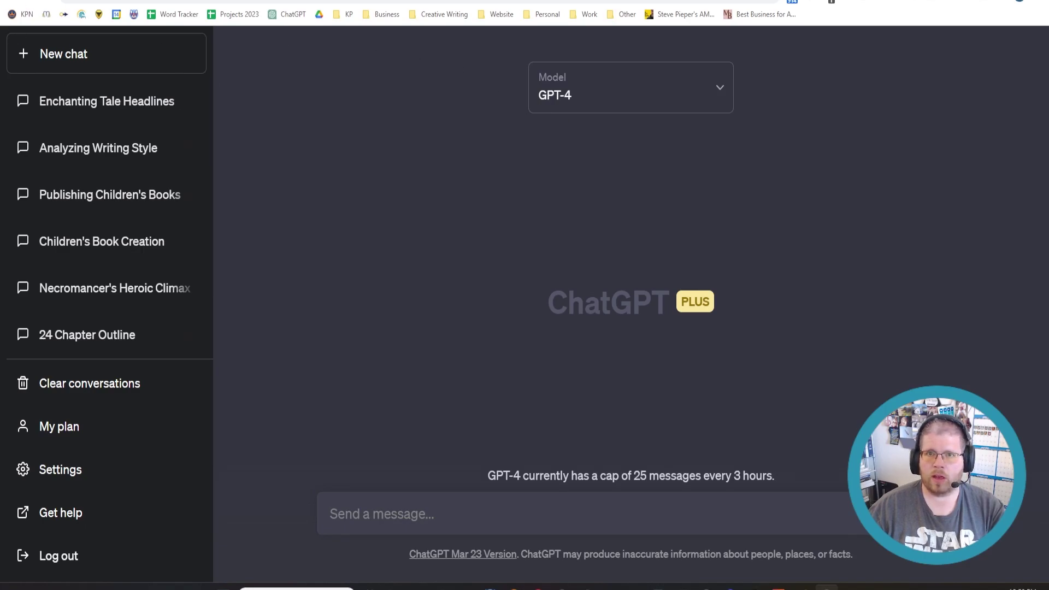
Step: Switch to the Omnimancer 1 Outline document in Google Docs and review the Original Synopsis section
left_click(201, 0)
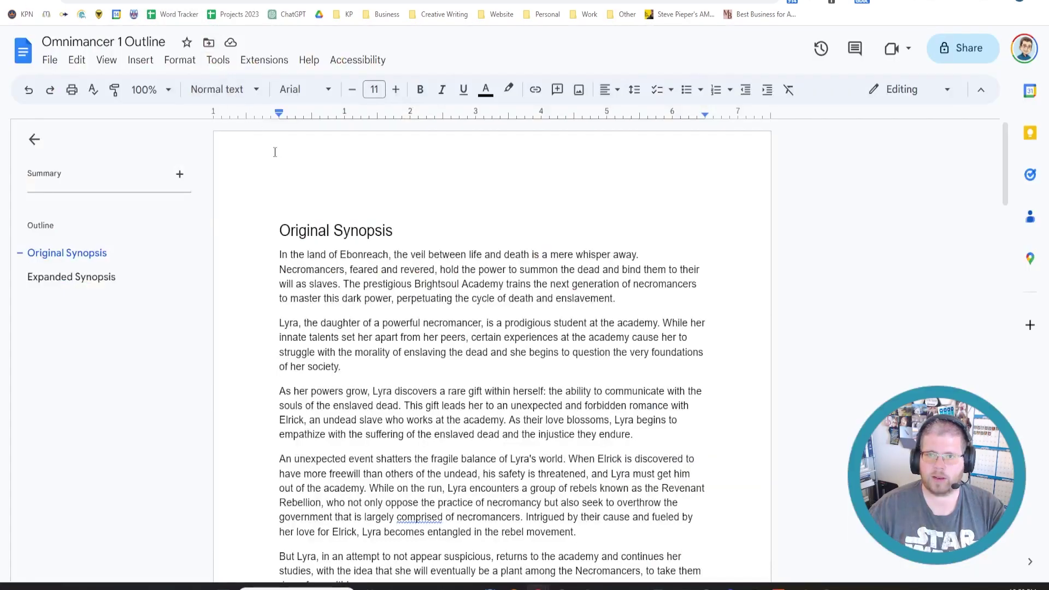
scroll(321, 264, "down", 5)
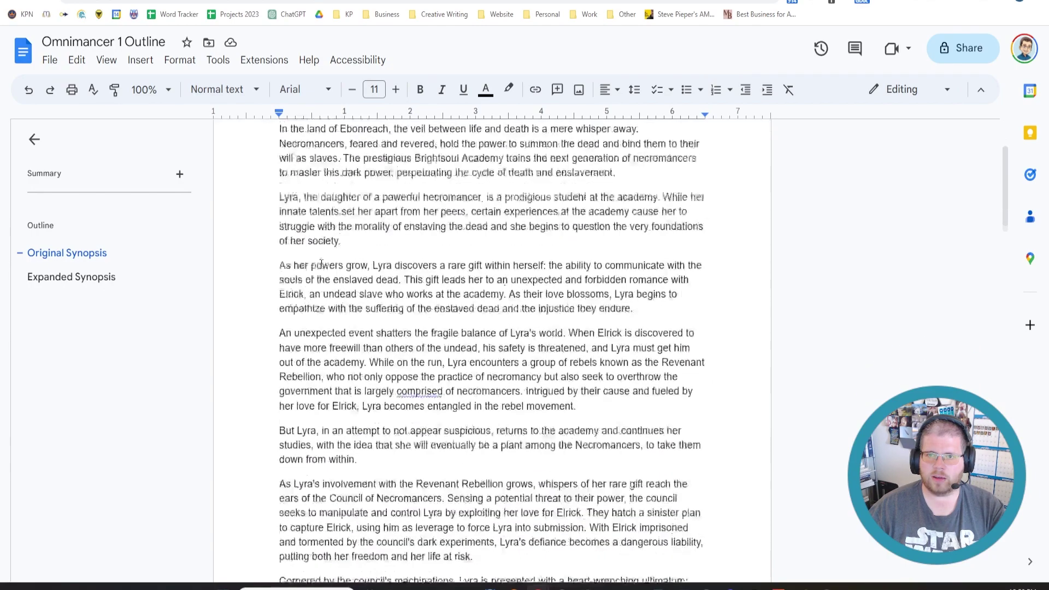
scroll(321, 264, "up", 5)
scroll(321, 264, "down", 3)
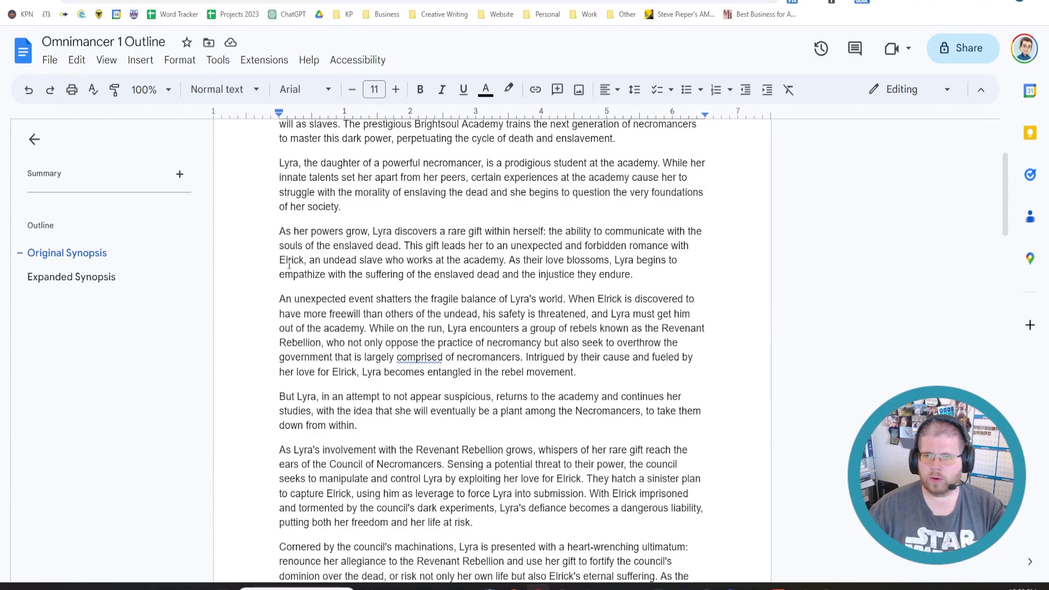
scroll(288, 265, "down", 7)
scroll(288, 264, "up", 11)
left_click_drag(273, 232, 435, 234)
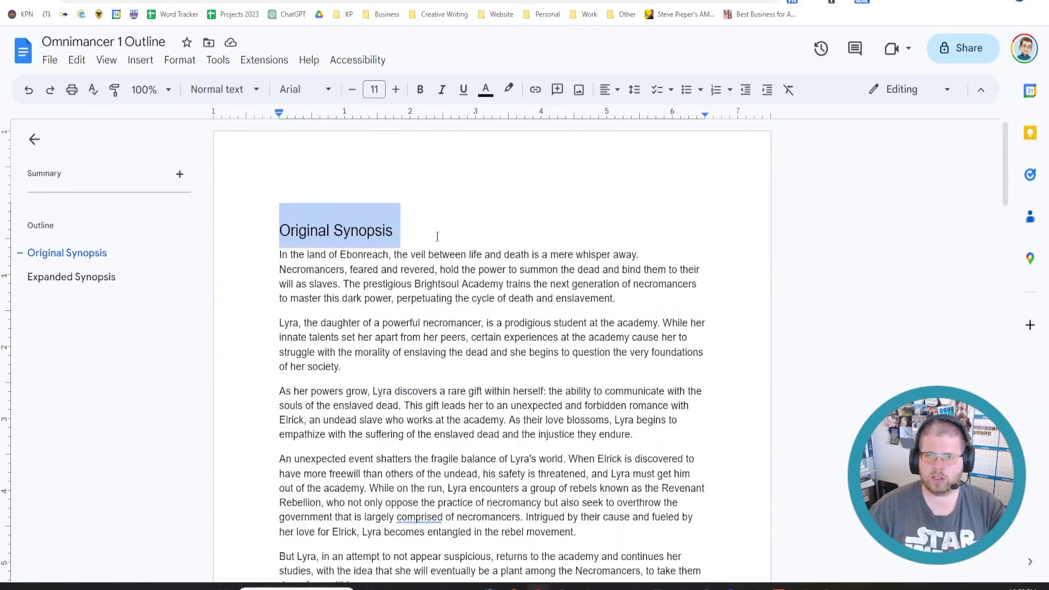
scroll(269, 323, "down", 3)
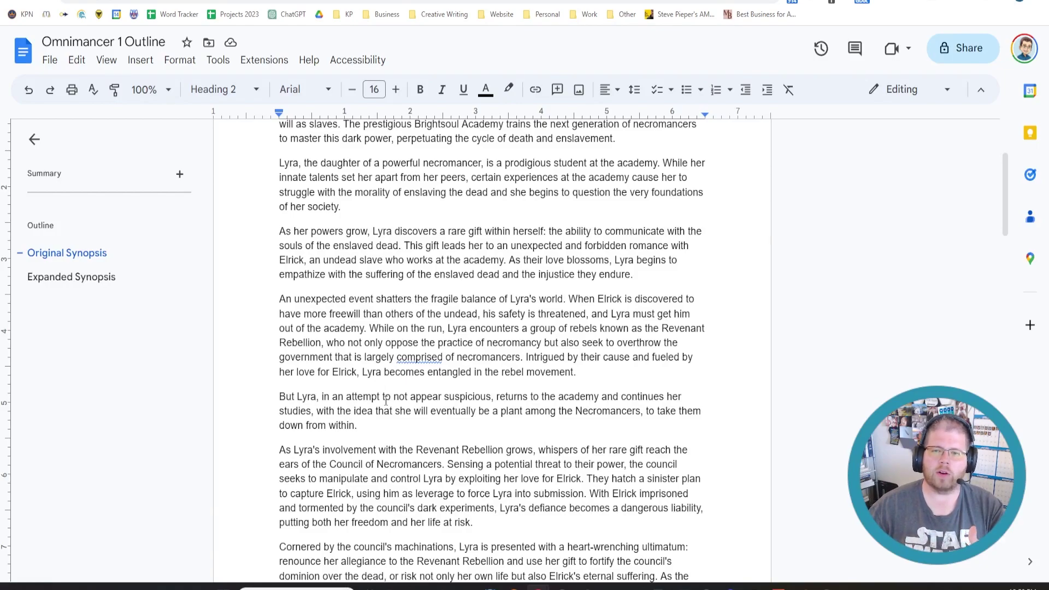
scroll(386, 401, "up", 3)
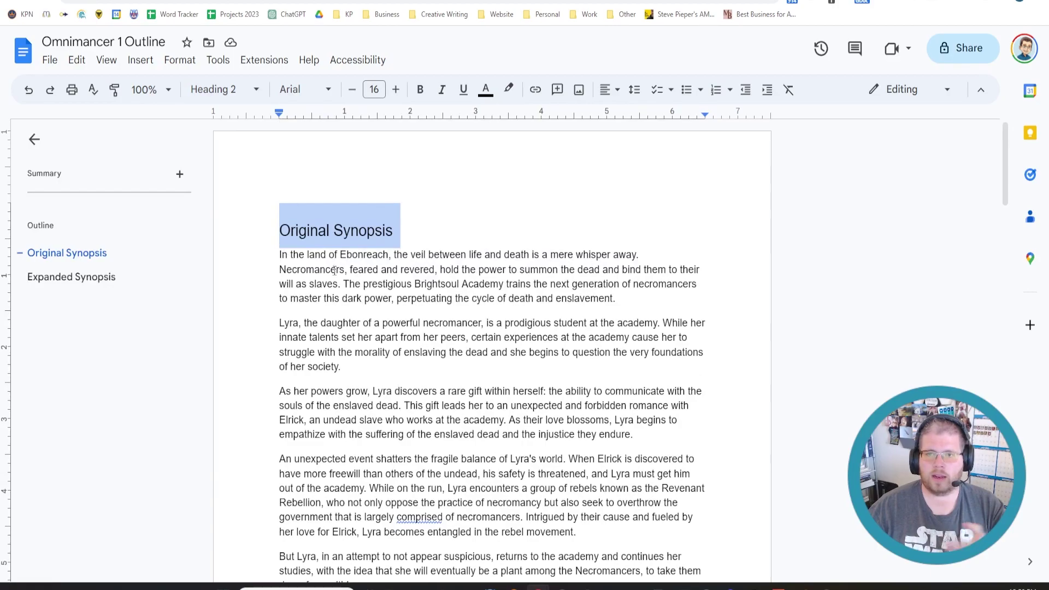
left_click(328, 297)
Step: Read through the Expanded Synopsis section of the outline to its final paragraph
scroll(329, 294, "down", 13)
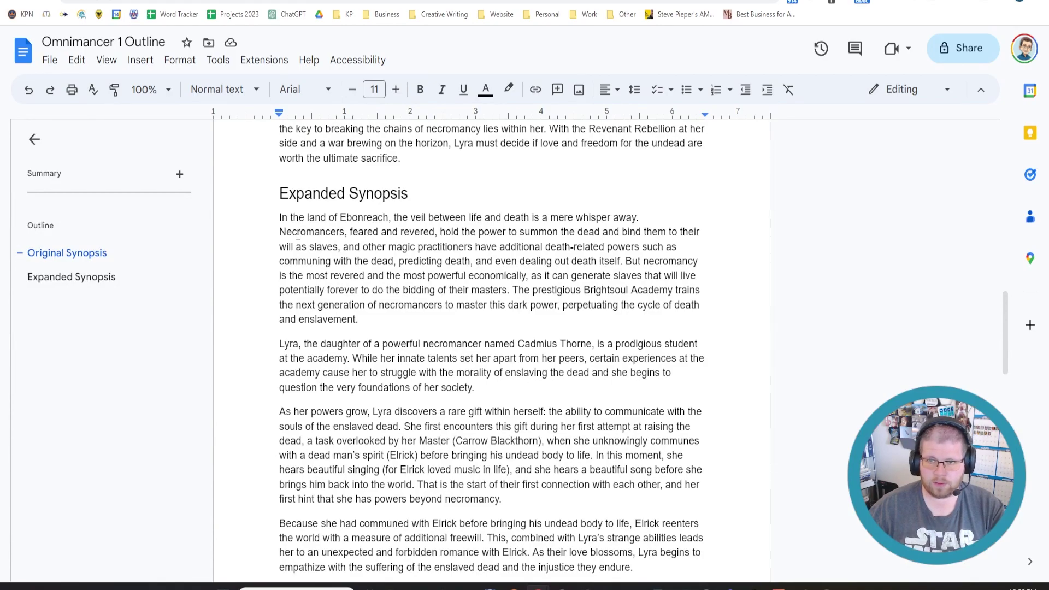
left_click_drag(279, 218, 627, 441)
scroll(383, 277, "down", 3)
scroll(383, 278, "down", 15)
scroll(628, 440, "up", 3)
left_click(337, 442)
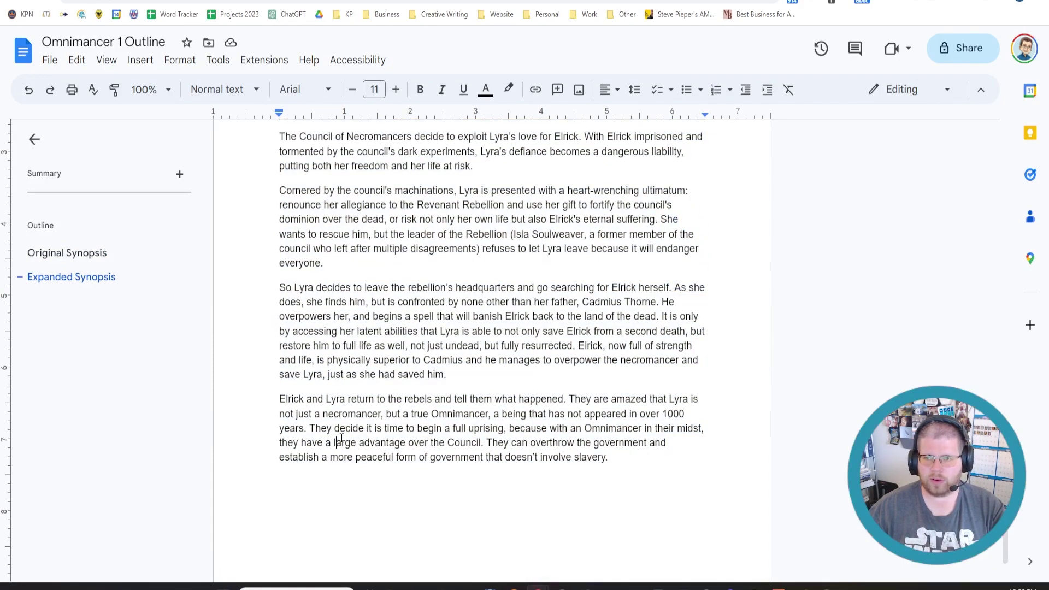
scroll(362, 457, "up", 7)
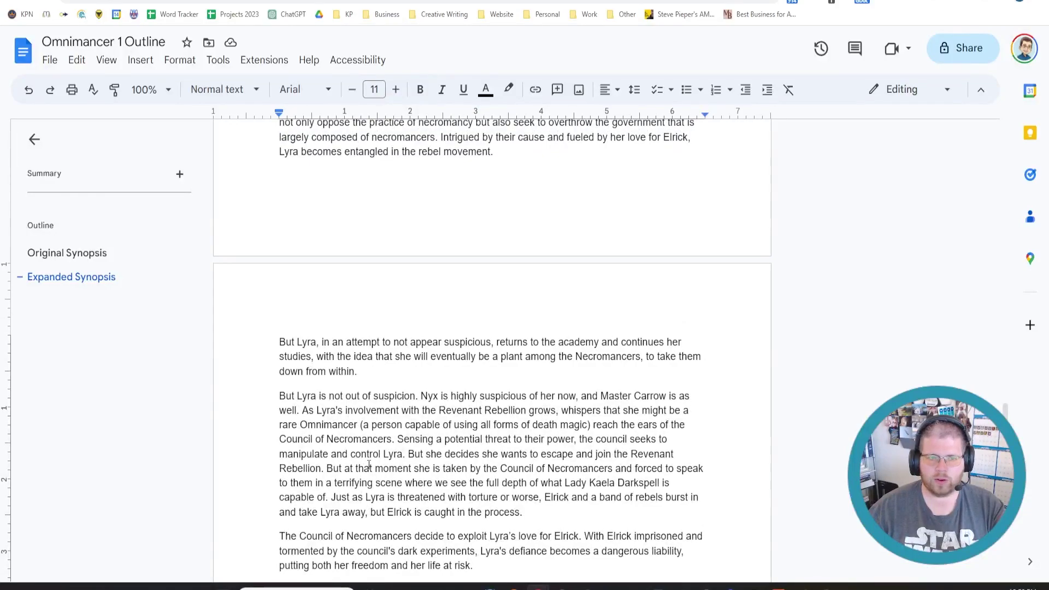
scroll(368, 465, "up", 10)
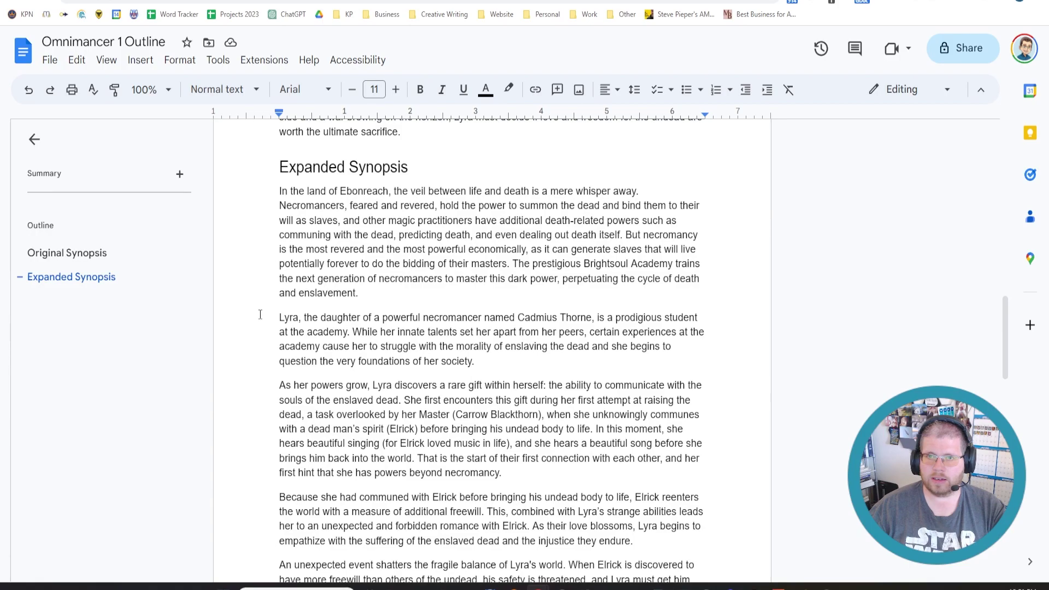
Step: Highlight the Expanded Synopsis text and compare that section with the Original Synopsis
scroll(385, 220, "down", 2)
left_click_drag(280, 192, 510, 245)
scroll(385, 213, "down", 12)
scroll(510, 245, "down", 6)
right_click(510, 245)
scroll(510, 245, "up", 3)
left_click(296, 171)
scroll(382, 273, "up", 14)
scroll(382, 273, "up", 3)
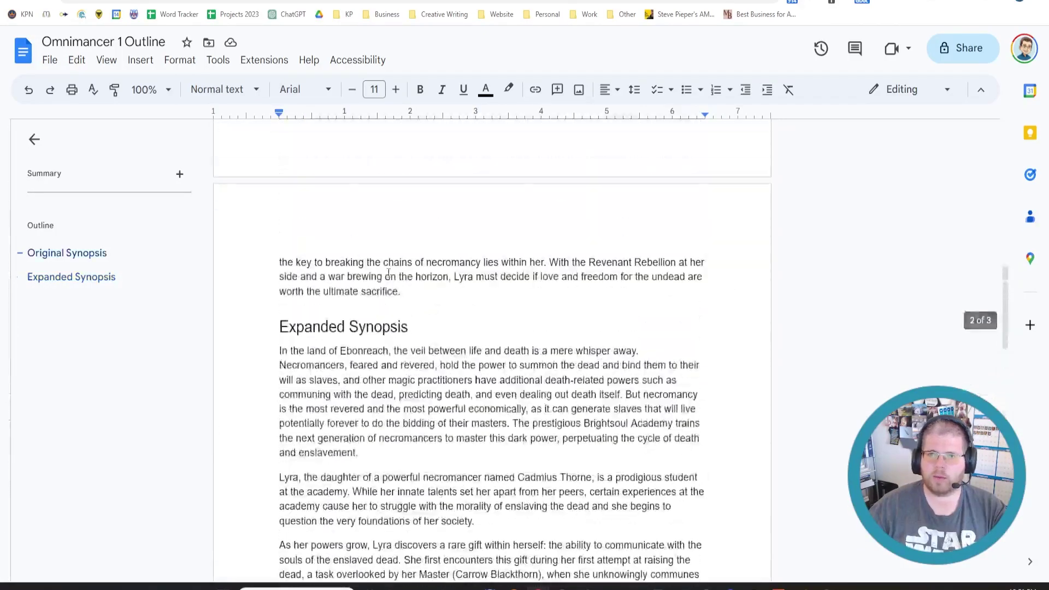
scroll(384, 270, "down", 2)
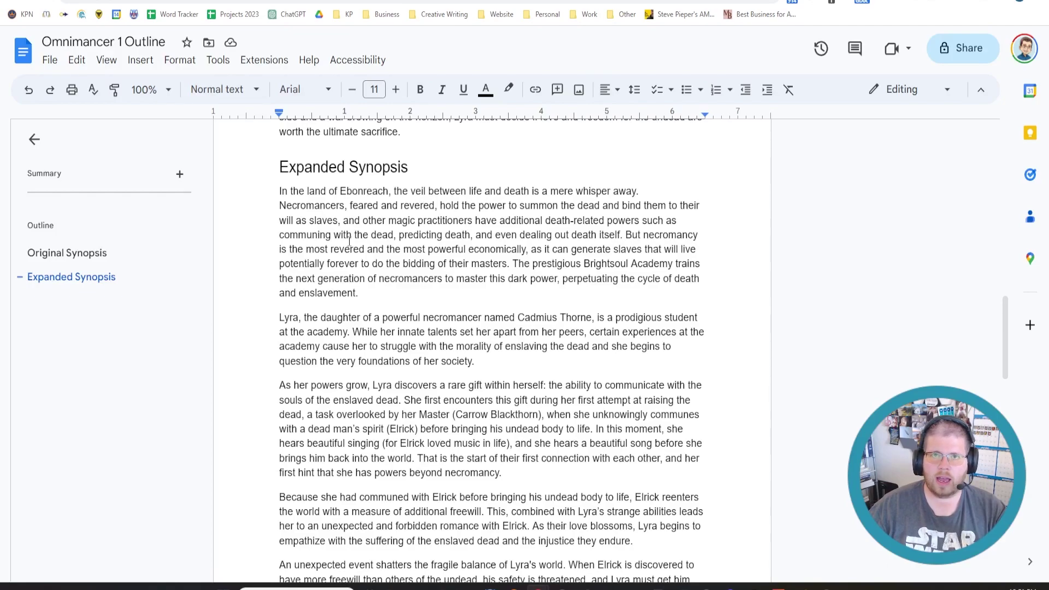
Step: Switch to The Nerdy Novelist article on the 24 Chapter Novel Outline and read its introductory sections
left_click(350, 1)
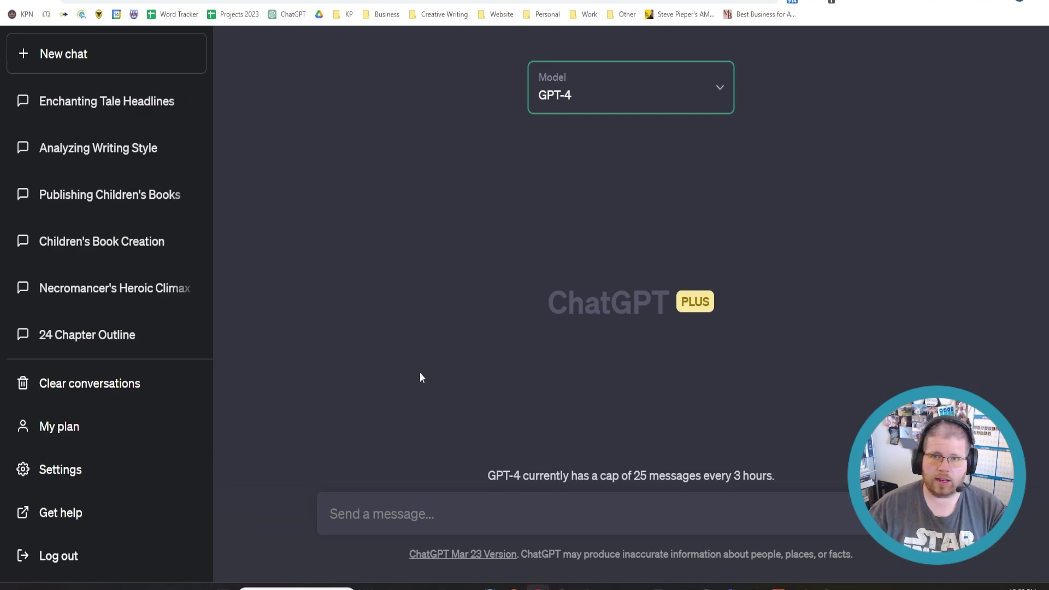
key("alt+Tab")
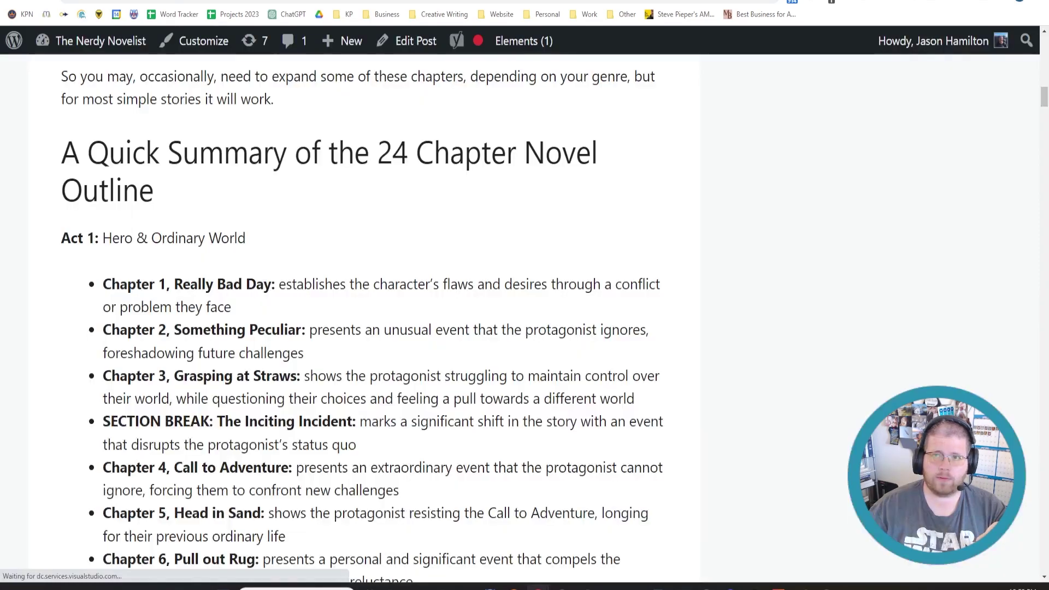
scroll(242, 284, "up", 20)
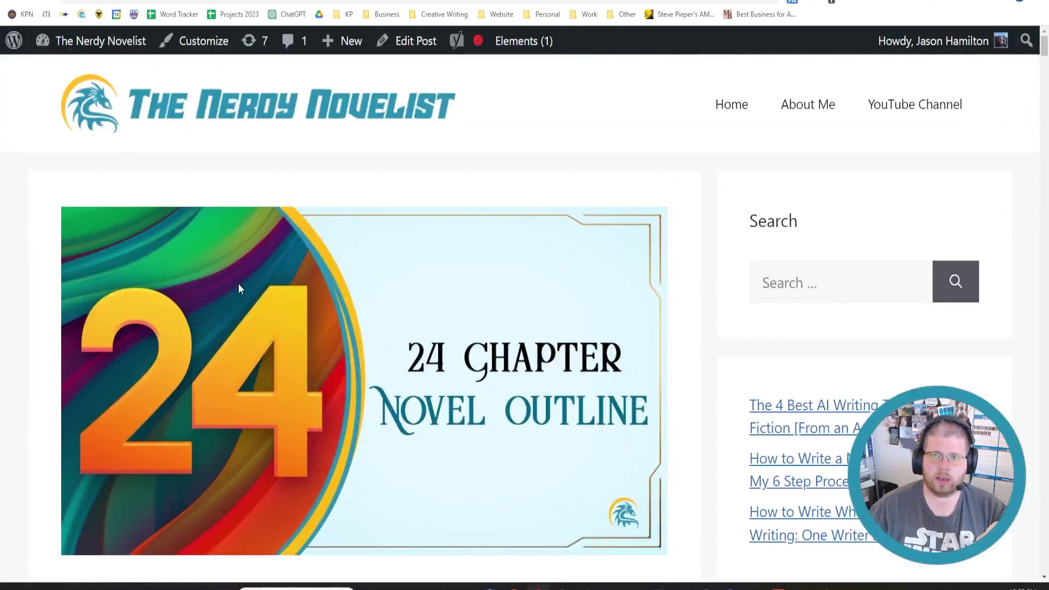
scroll(239, 283, "down", 10)
scroll(237, 283, "up", 1)
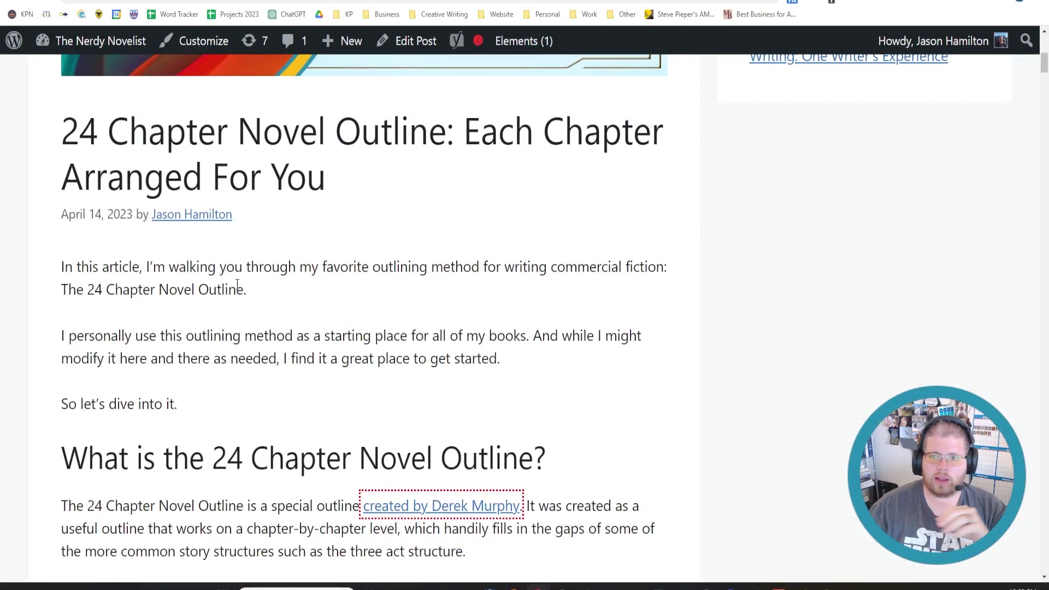
scroll(238, 284, "down", 4)
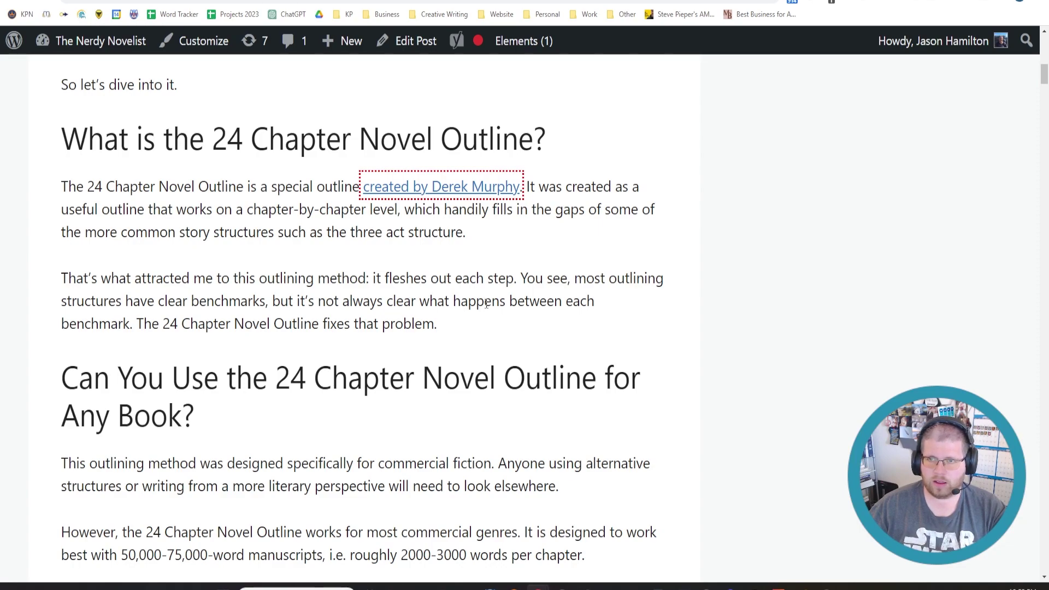
scroll(430, 321, "down", 4)
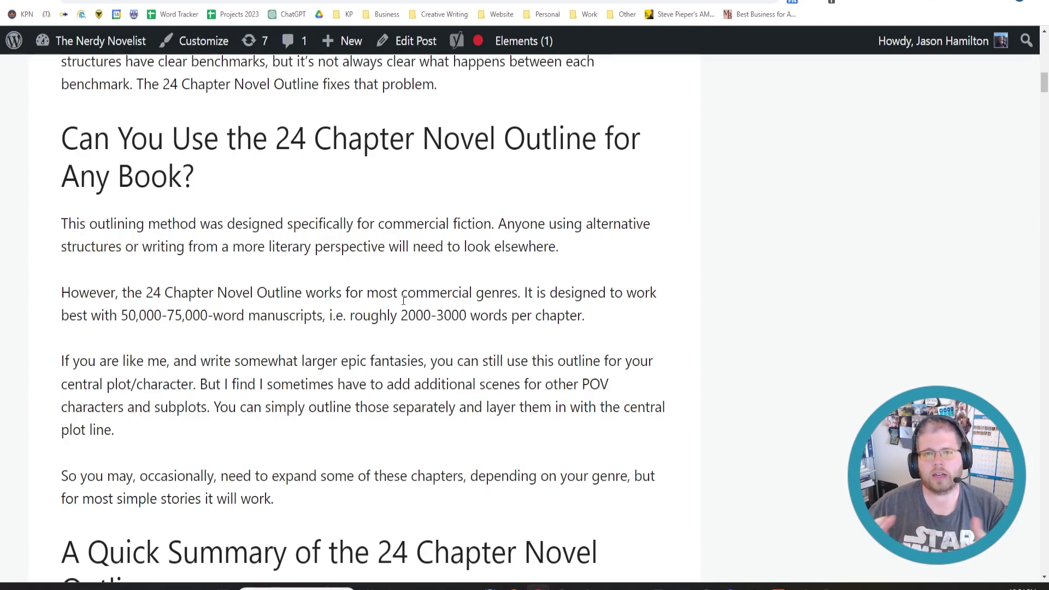
Step: Examine the article's quick summary of the 24 chapters, from Act 1 through the final act
scroll(749, 309, "down", 10)
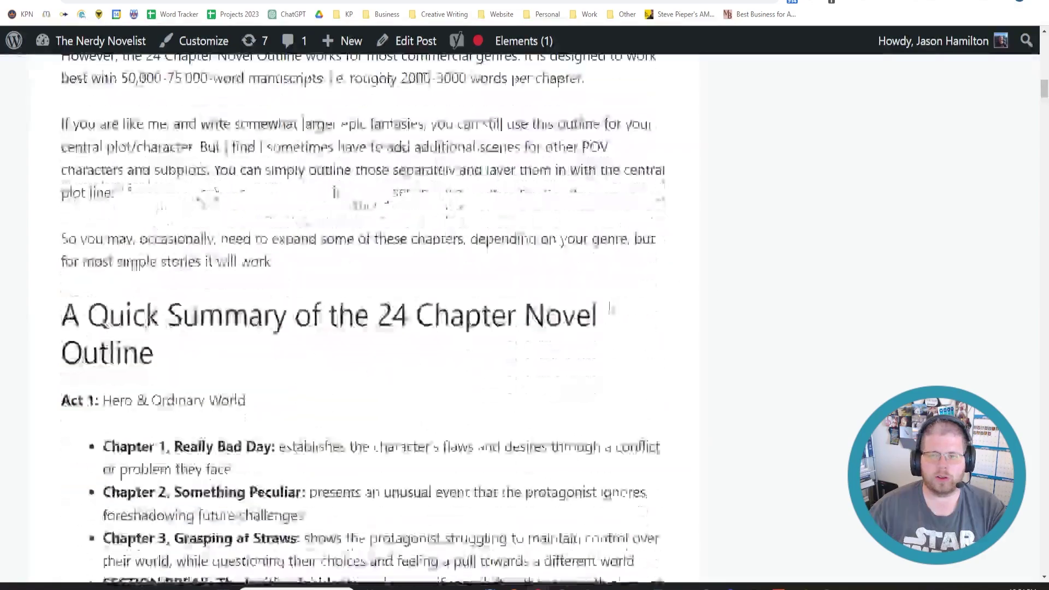
scroll(603, 291, "up", 2)
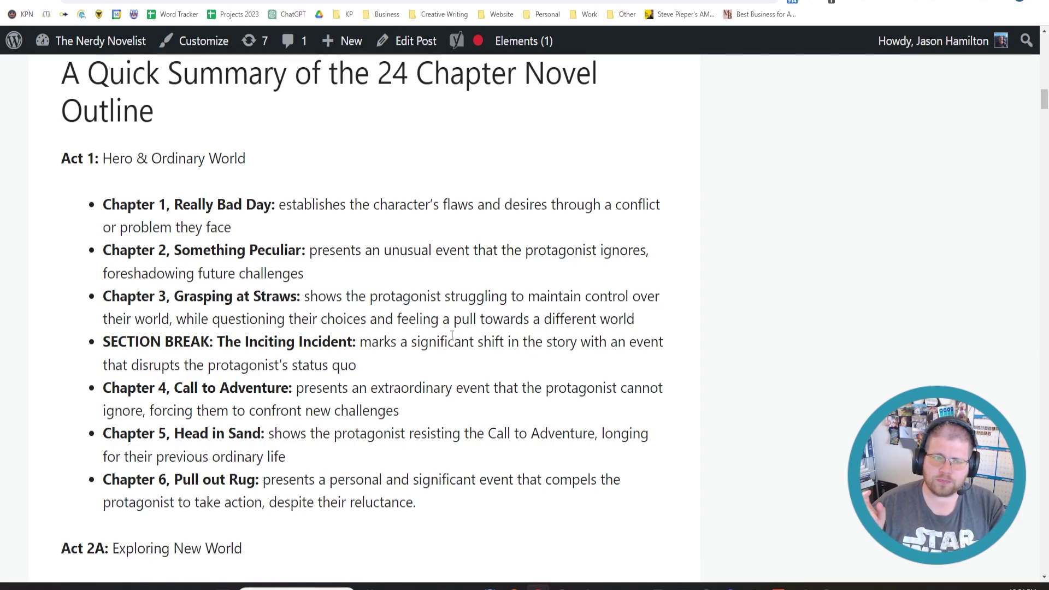
scroll(381, 299, "up", 6)
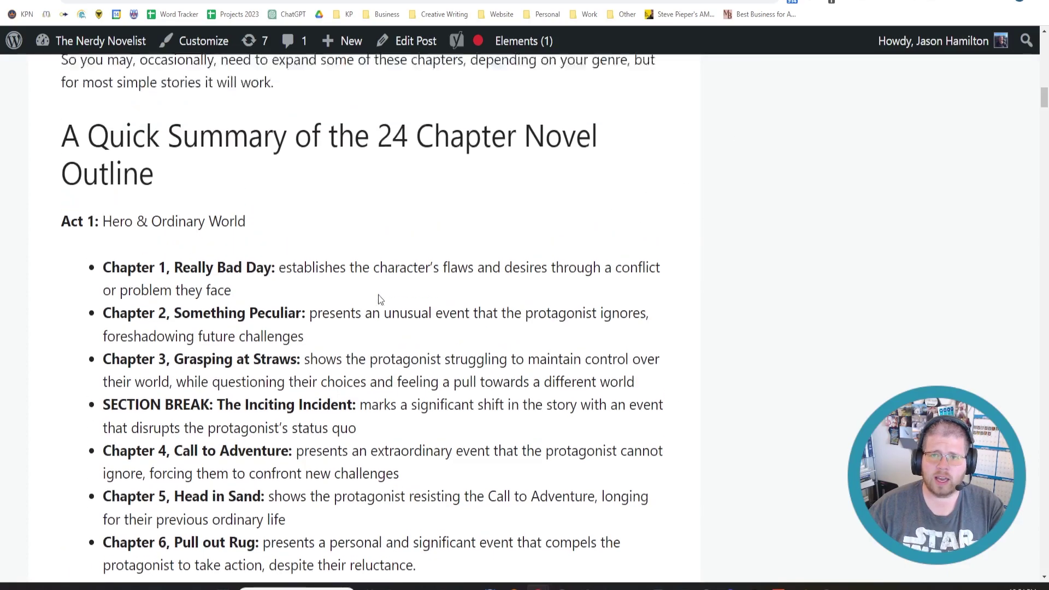
scroll(377, 306, "down", 7)
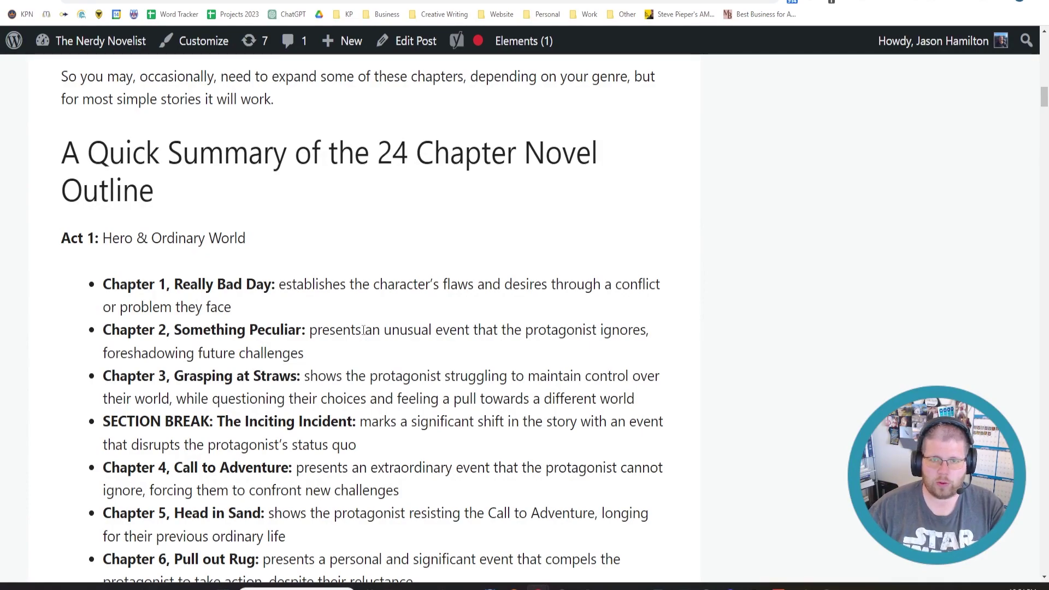
scroll(364, 330, "down", 15)
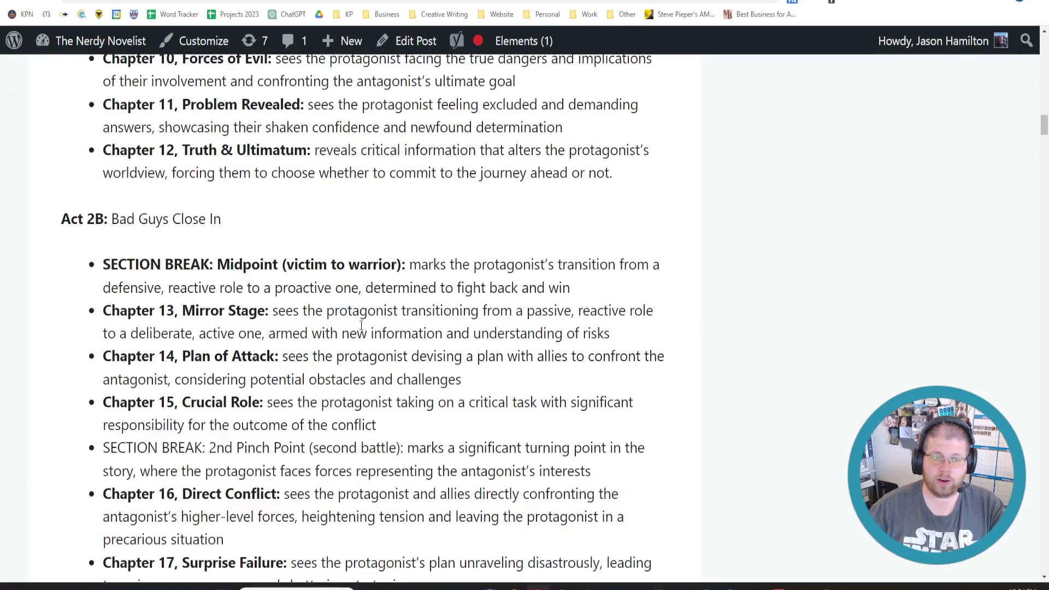
scroll(361, 325, "up", 7)
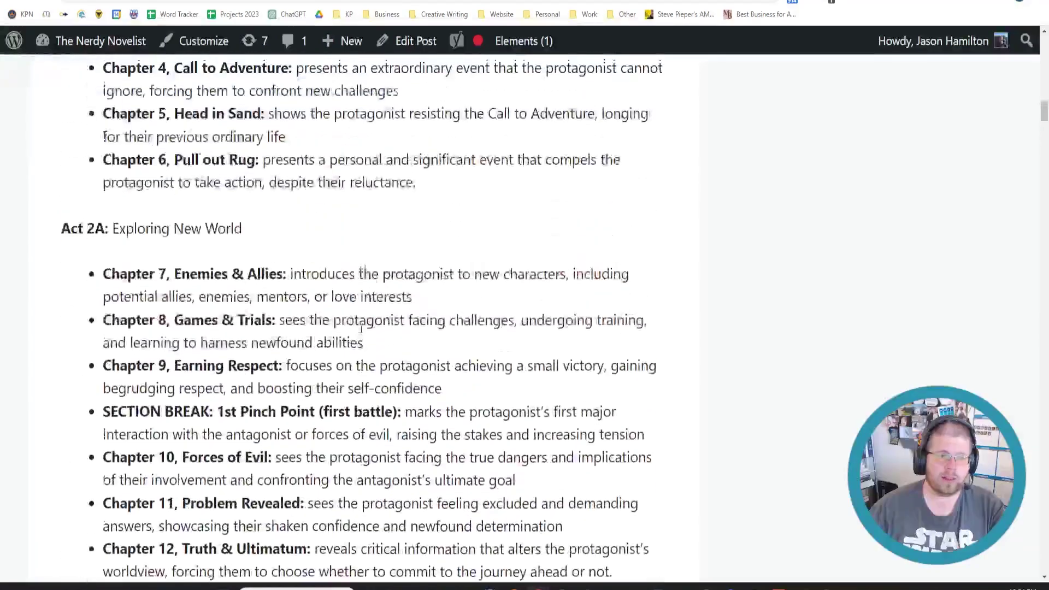
scroll(364, 326, "up", 7)
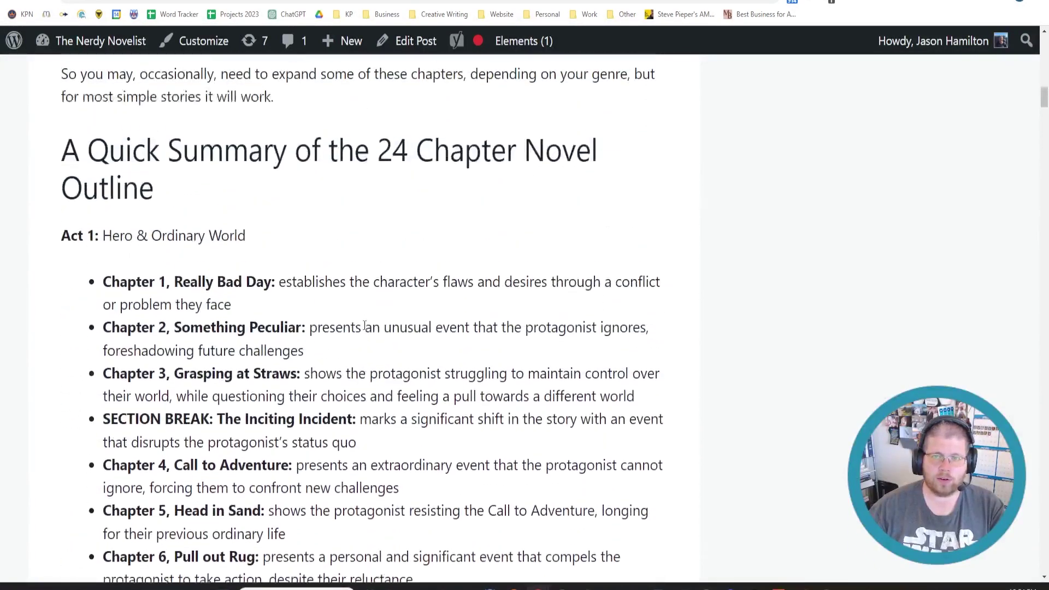
scroll(365, 326, "down", 20)
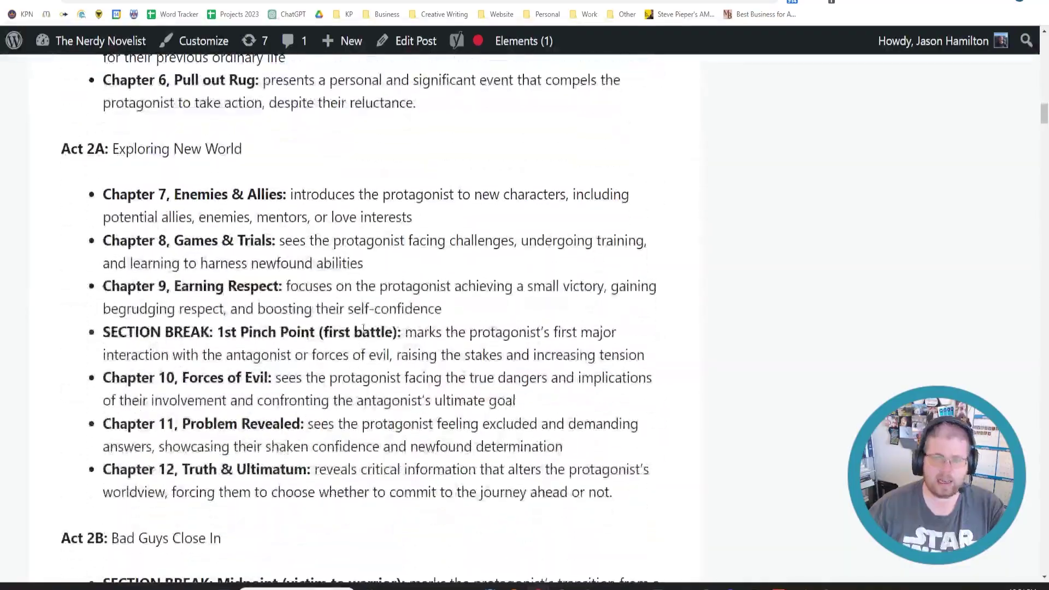
scroll(356, 326, "down", 11)
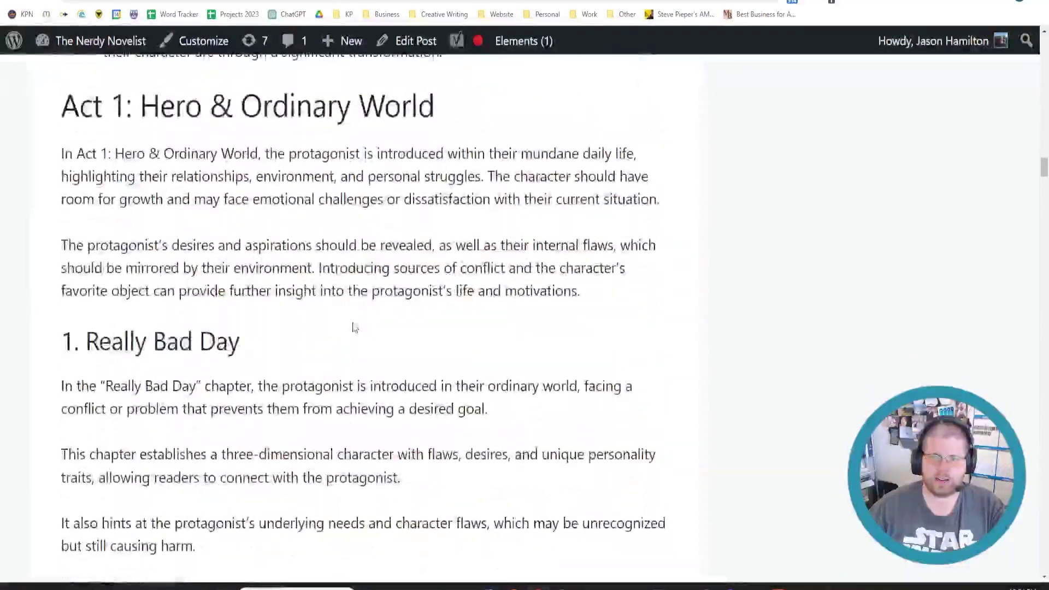
scroll(356, 327, "up", 17)
scroll(325, 292, "up", 20)
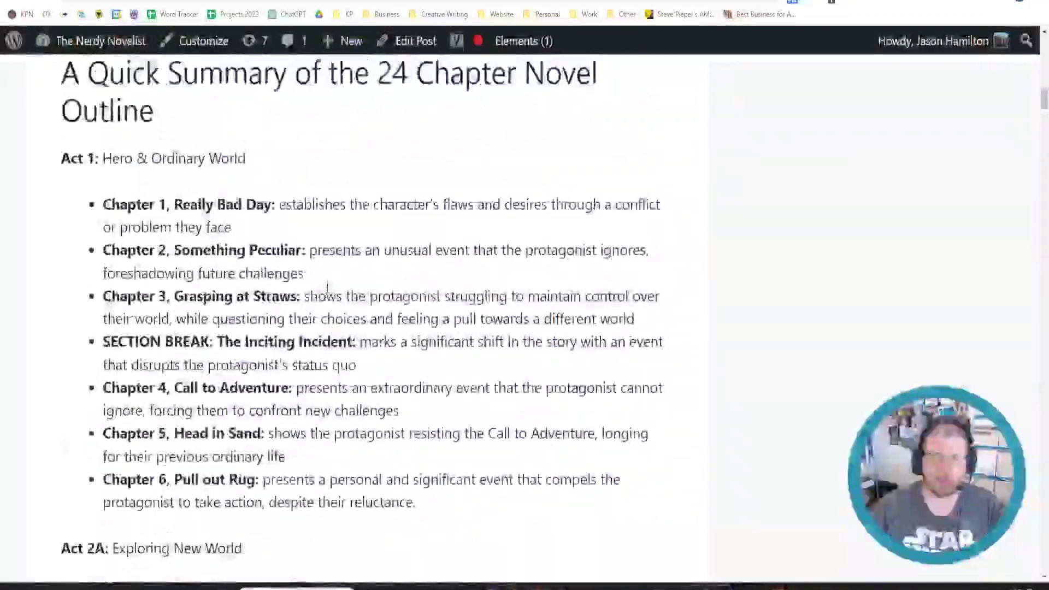
Step: Look over the article's detailed explanations of the Act 1 chapters, including Grasping at Straws and the Inciting Incident
scroll(326, 293, "down", 20)
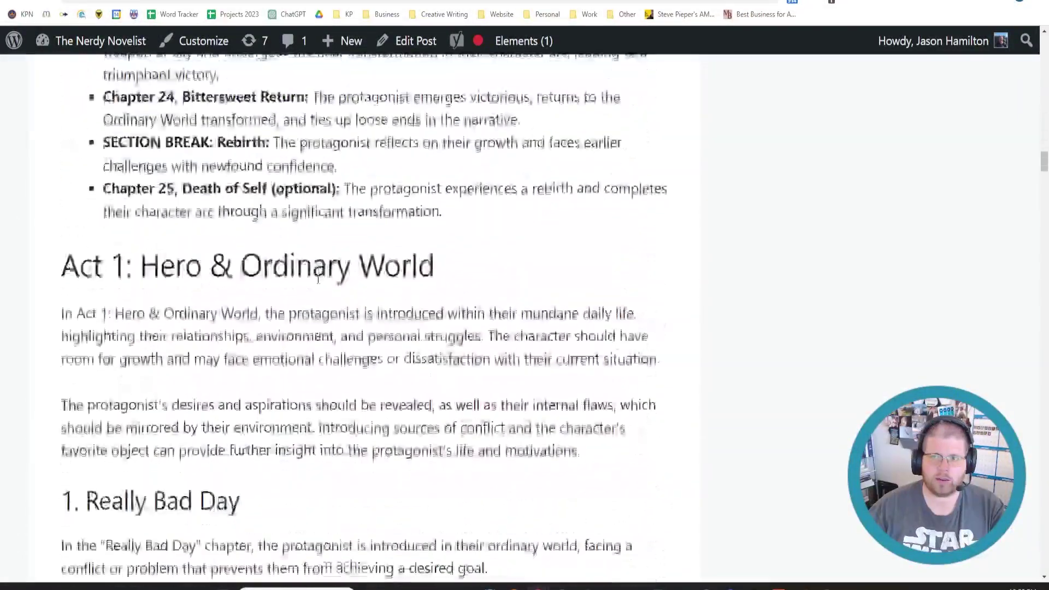
scroll(257, 275, "down", 15)
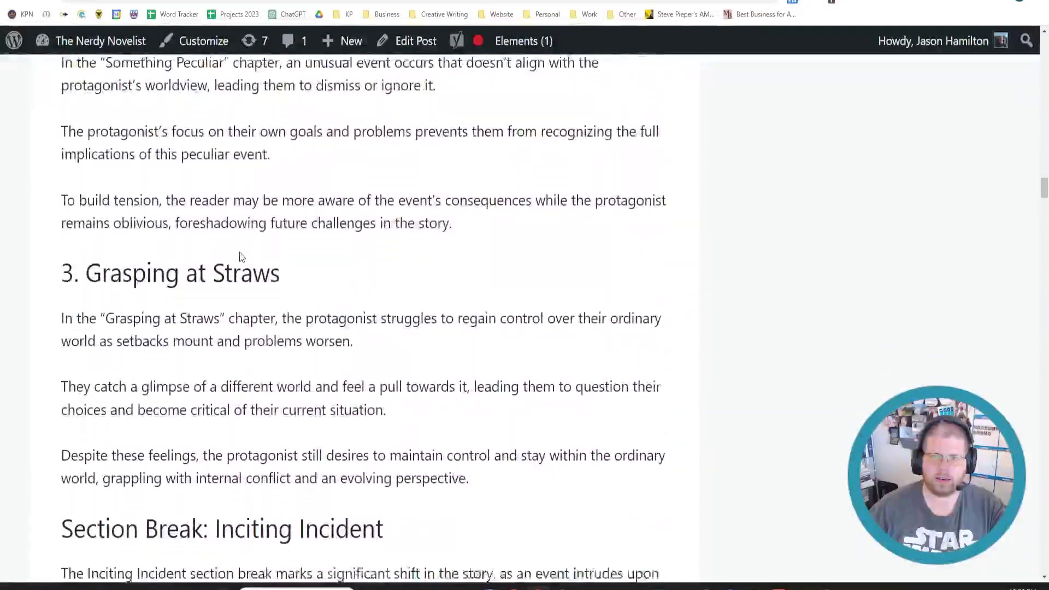
scroll(275, 254, "down", 5)
Step: Return to the heading "A Quick Summary of the 24 Chapter Novel Outline" and briefly highlight it
scroll(279, 246, "up", 20)
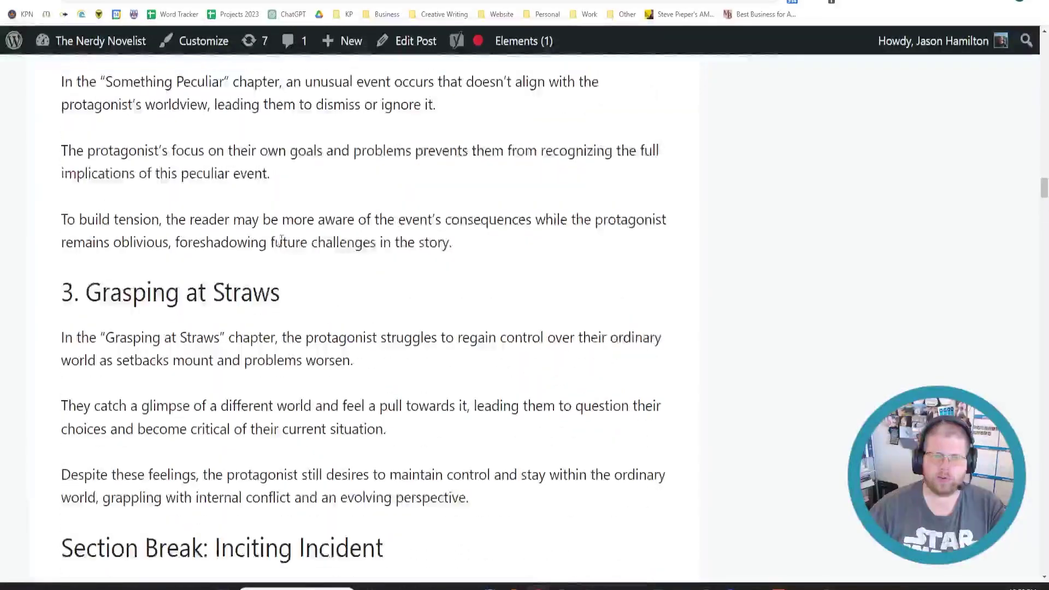
scroll(283, 240, "up", 15)
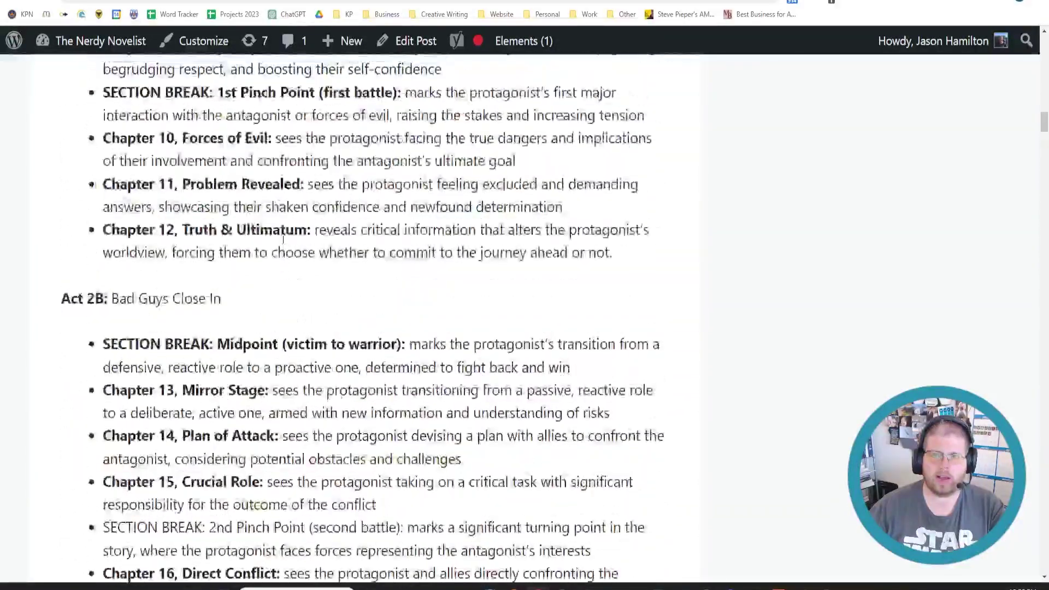
scroll(283, 240, "up", 5)
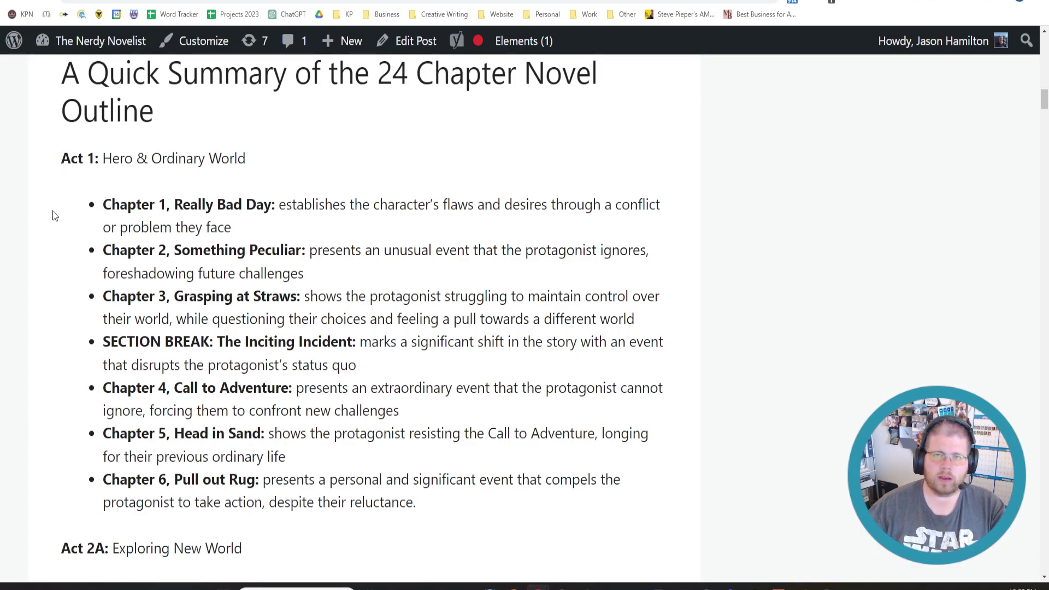
scroll(54, 216, "up", 1)
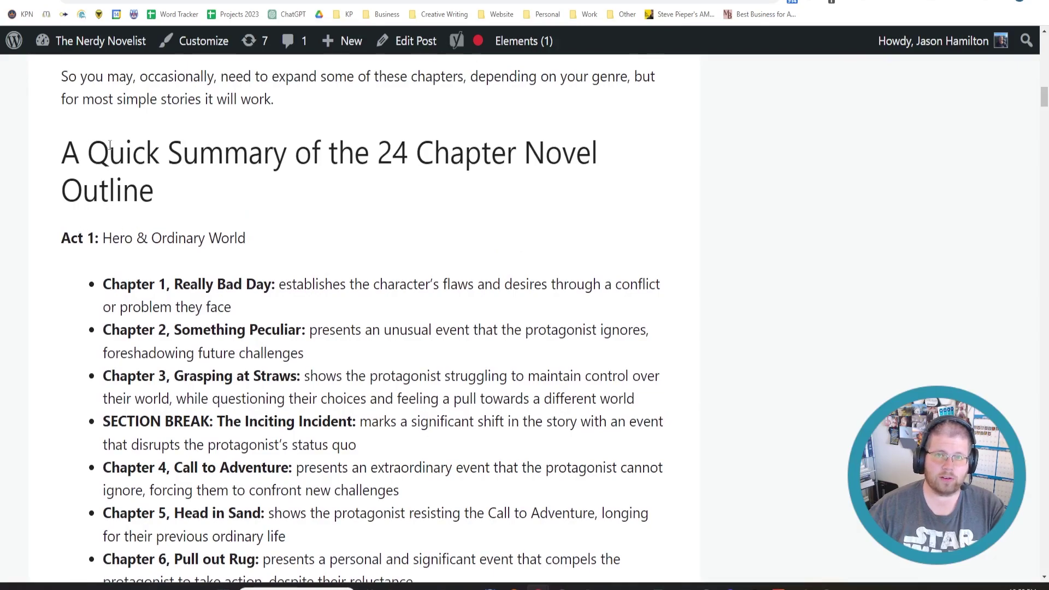
left_click_drag(109, 145, 283, 194)
left_click(283, 194)
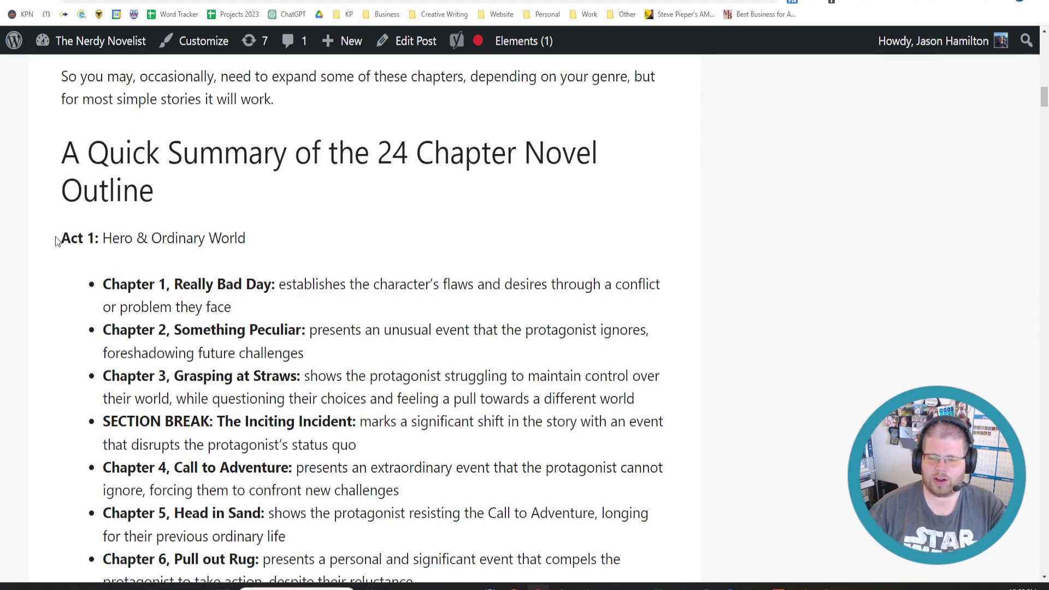
Step: Copy the article's whole quick summary, from "Act 1: Hero & Ordinary World" through the optional Chapter 25, Death of Self
left_click_drag(56, 241, 456, 305)
scroll(215, 281, "down", 5)
scroll(260, 283, "down", 20)
scroll(393, 304, "down", 6)
scroll(422, 244, "up", 3)
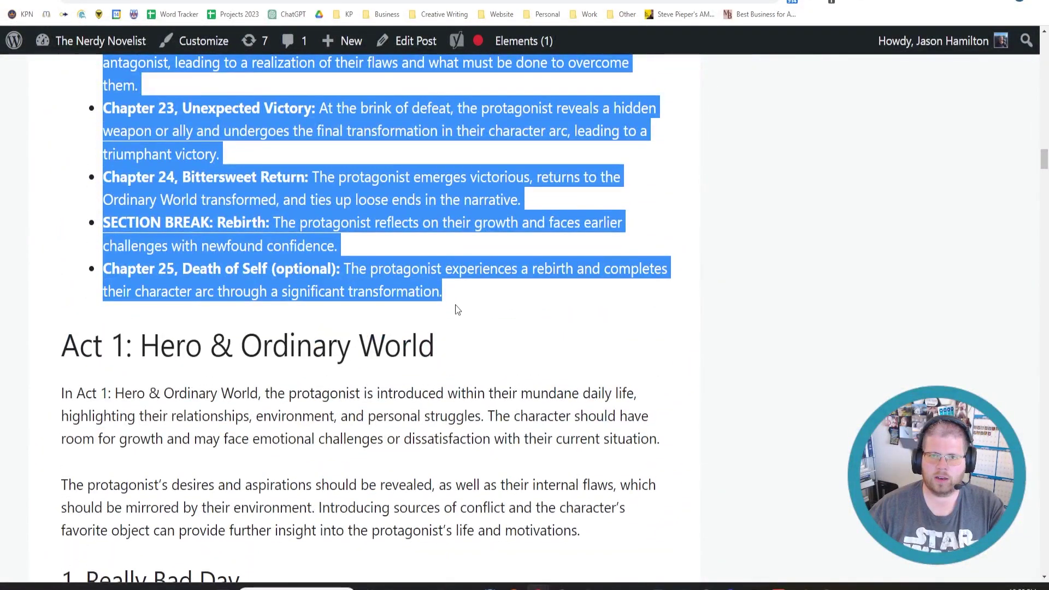
scroll(276, 354, "up", 20)
scroll(277, 352, "up", 5)
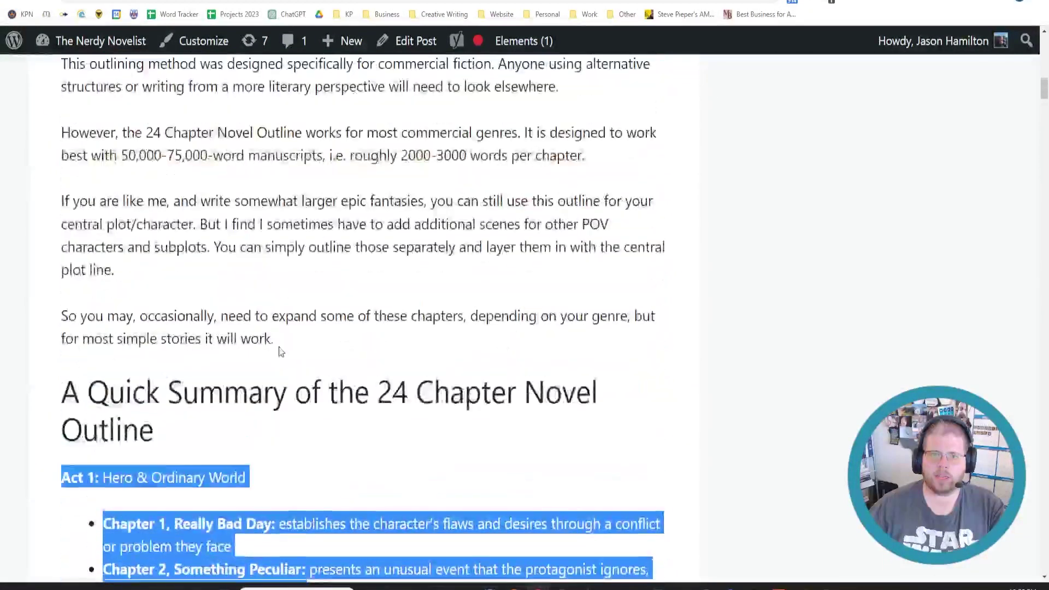
scroll(279, 351, "down", 5)
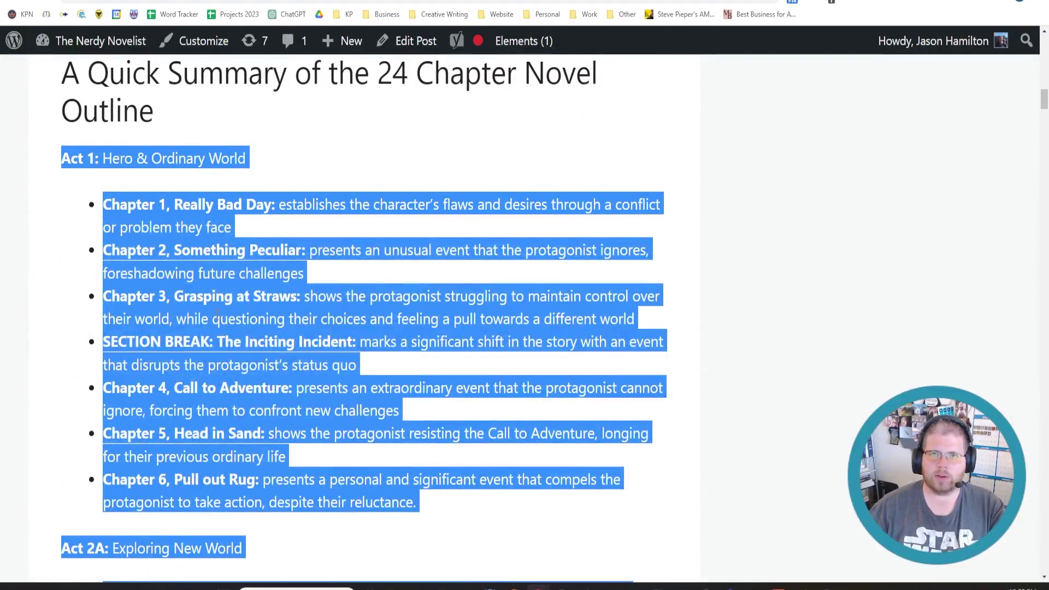
Step: Switch to ChatGPT and begin a GPT-4 prompt with "The following is a novel outlining structure that we are going to use today."
key("ctrl+Tab")
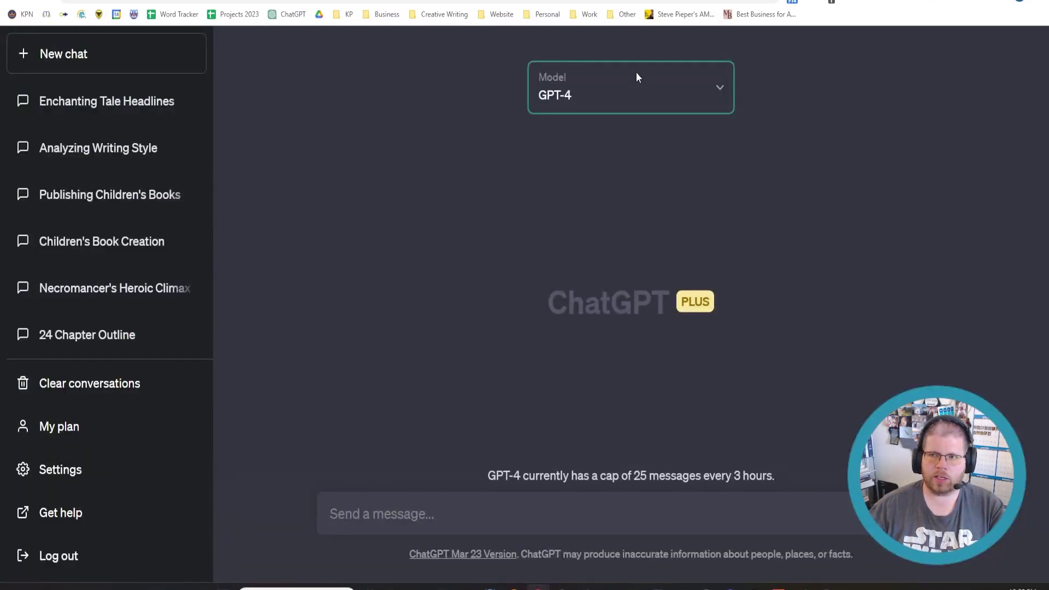
left_click(377, 524)
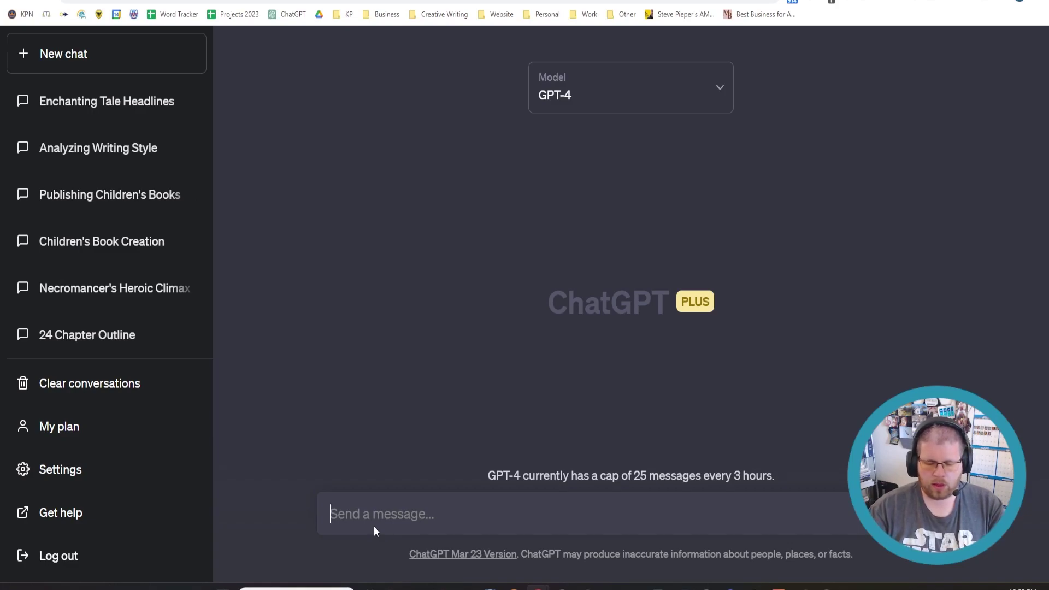
type("The following is ")
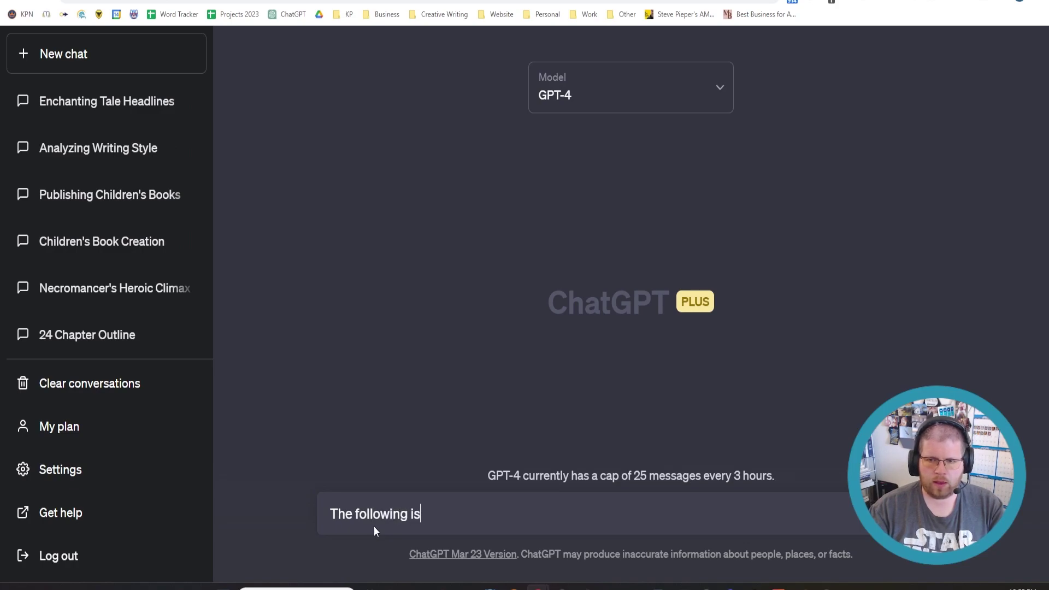
type("a novel outlining stru")
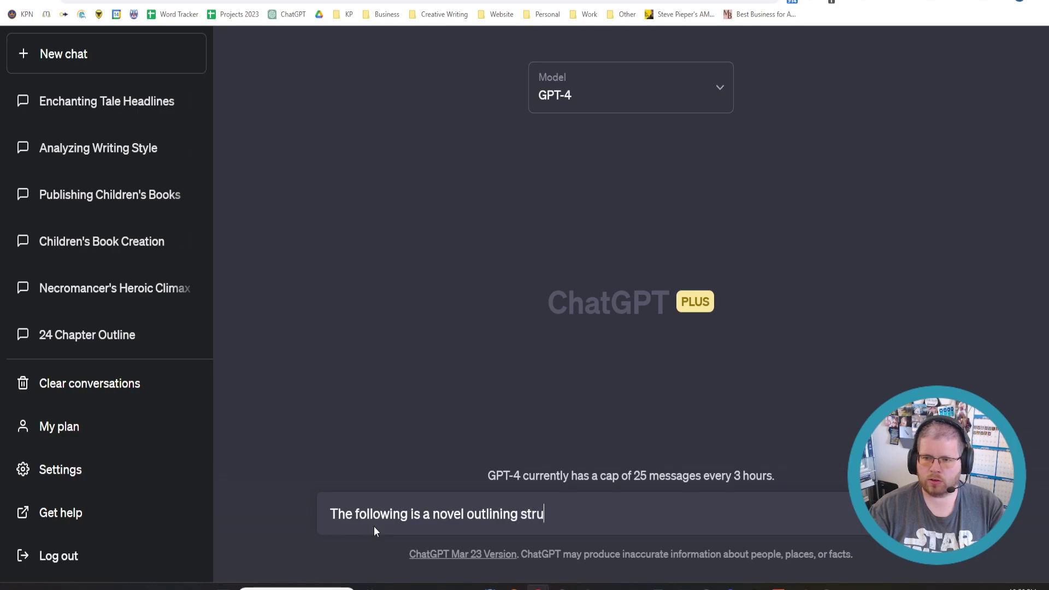
type("cture that we are goi")
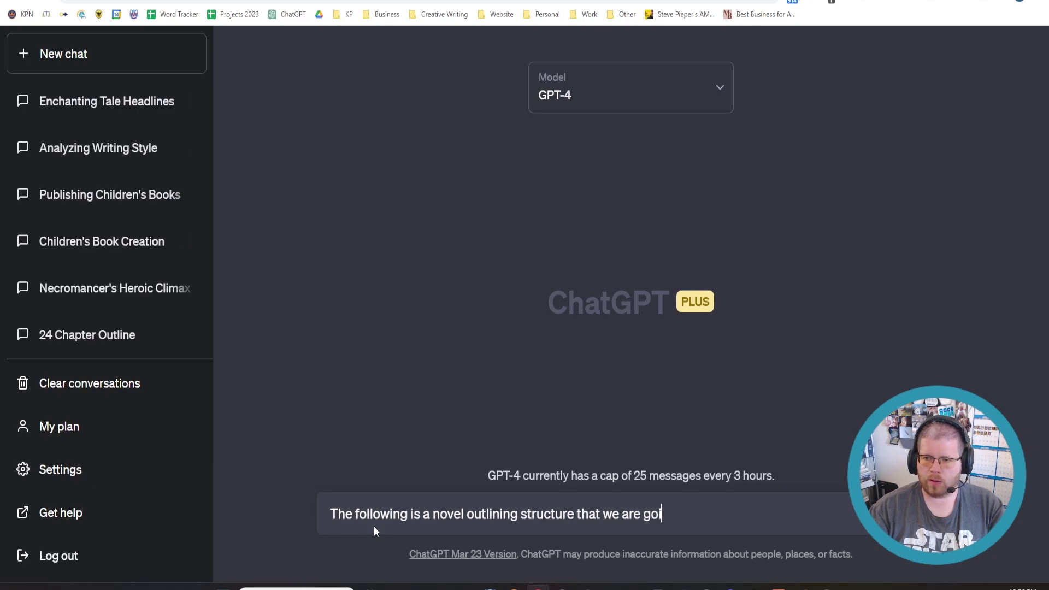
type("ng to use today.")
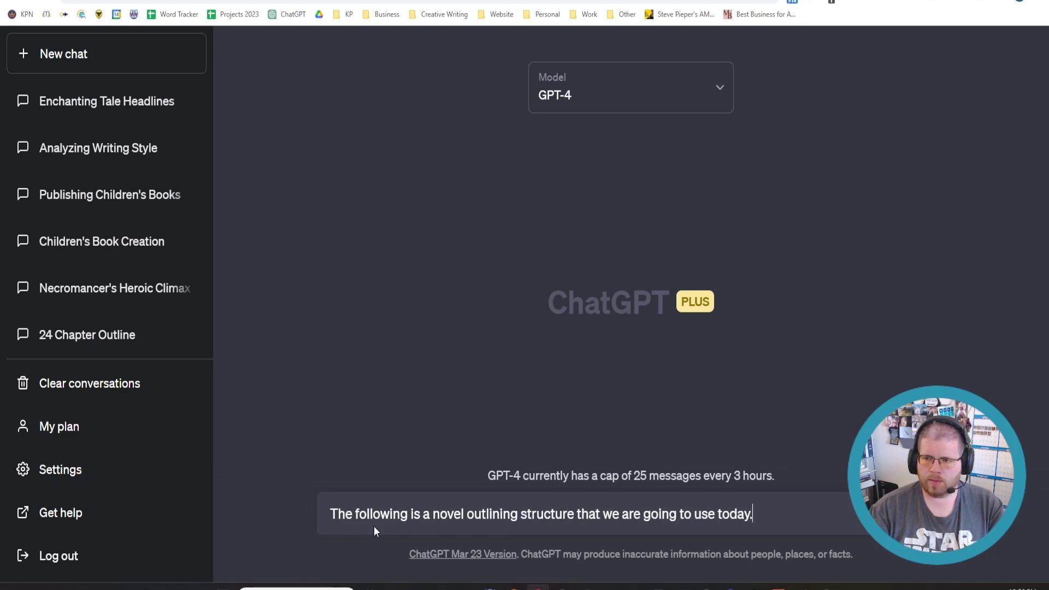
Step: Continue the prompt with "Please process this and hold it in your memory for later use:"
type(" Please process th")
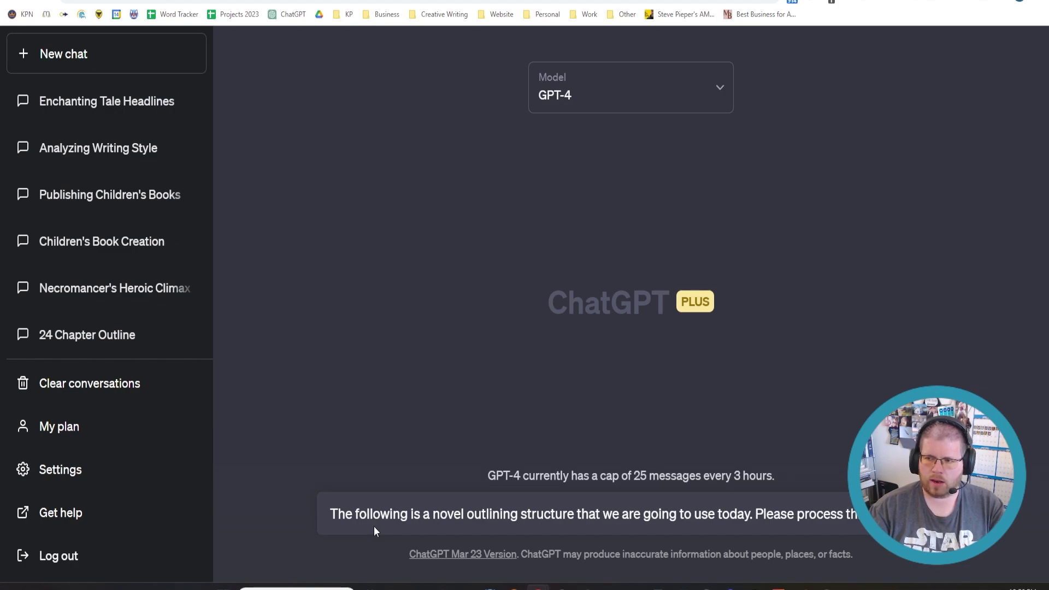
type("it in your memeo")
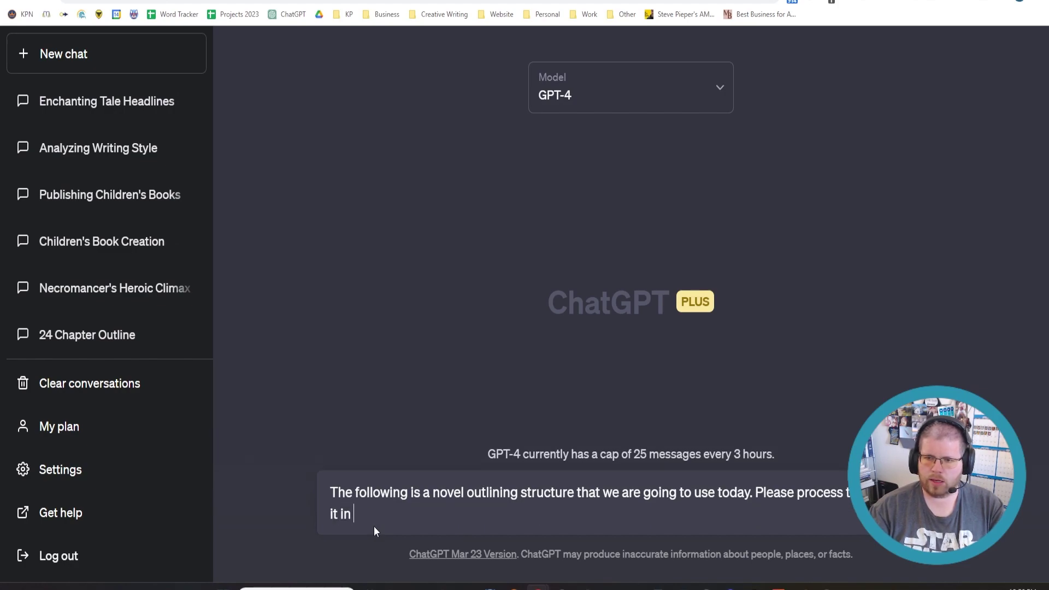
key("BackSpace")
key("BackSpace")
type("pory")
key("BackSpace")
key("BackSpace")
key("BackSpace")
key("BackSpace")
type("ory for later ")
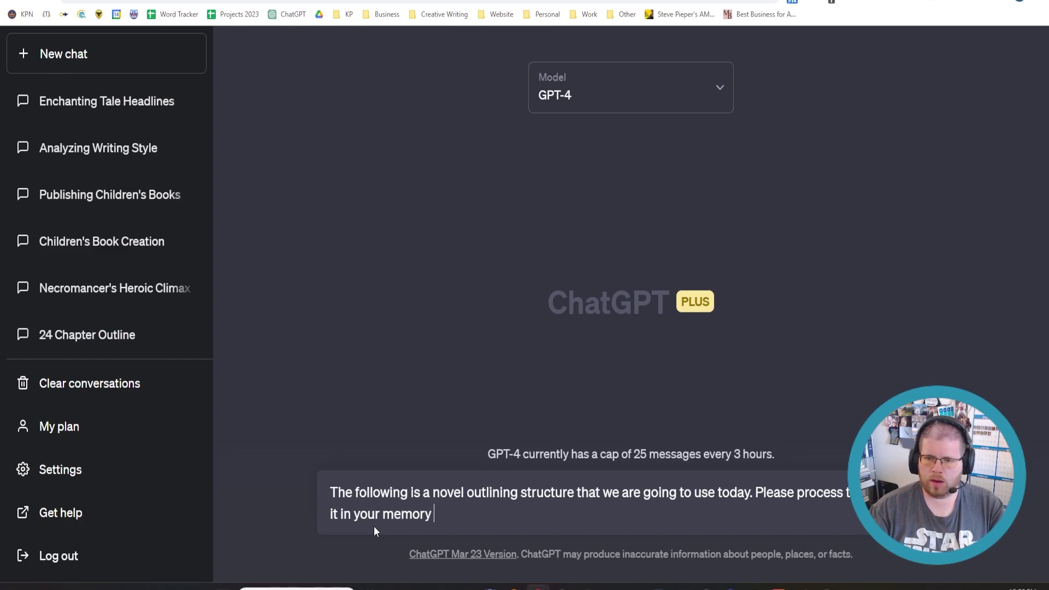
type("use:")
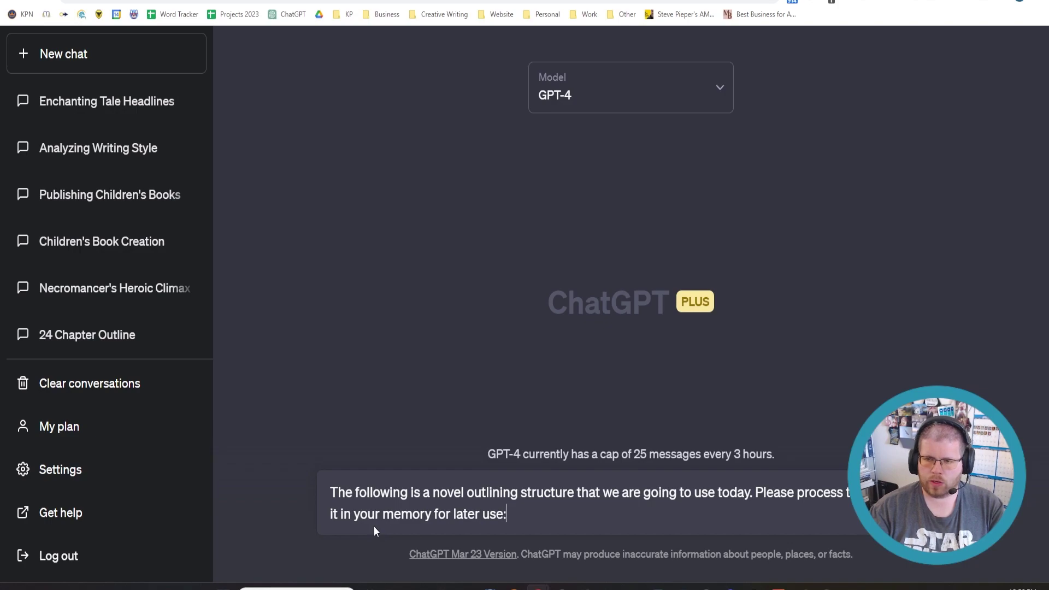
Step: End the memory sentence with a period instead of the colon and add "Say "read" if you understand:"
key("shift+Return")
key("shift+Return")
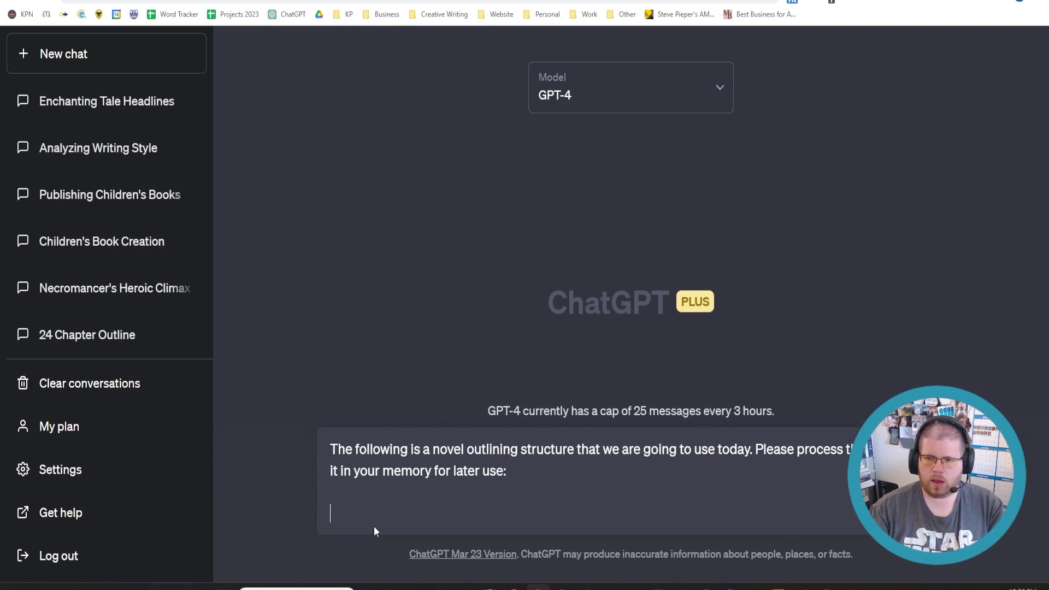
key("BackSpace")
key("BackSpace")
key("BackSpace")
type(". ")
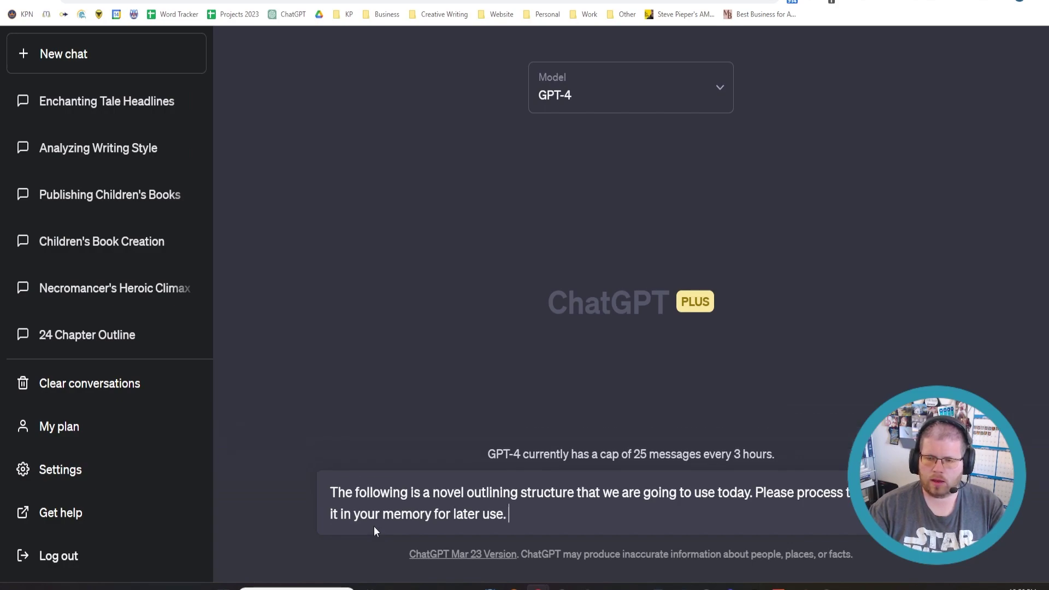
type("Say \"re")
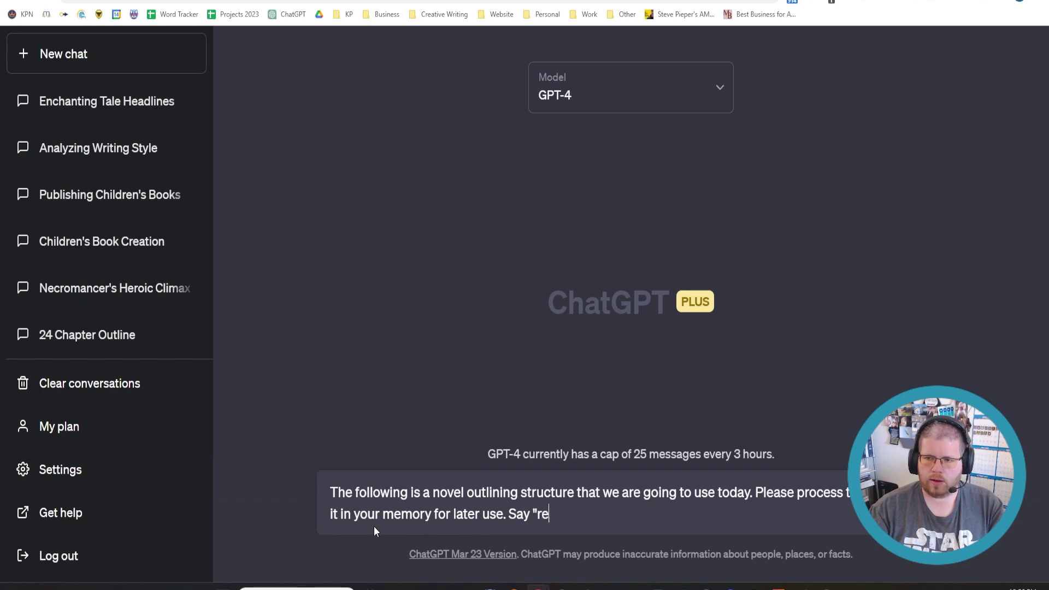
type("ad\" if you u")
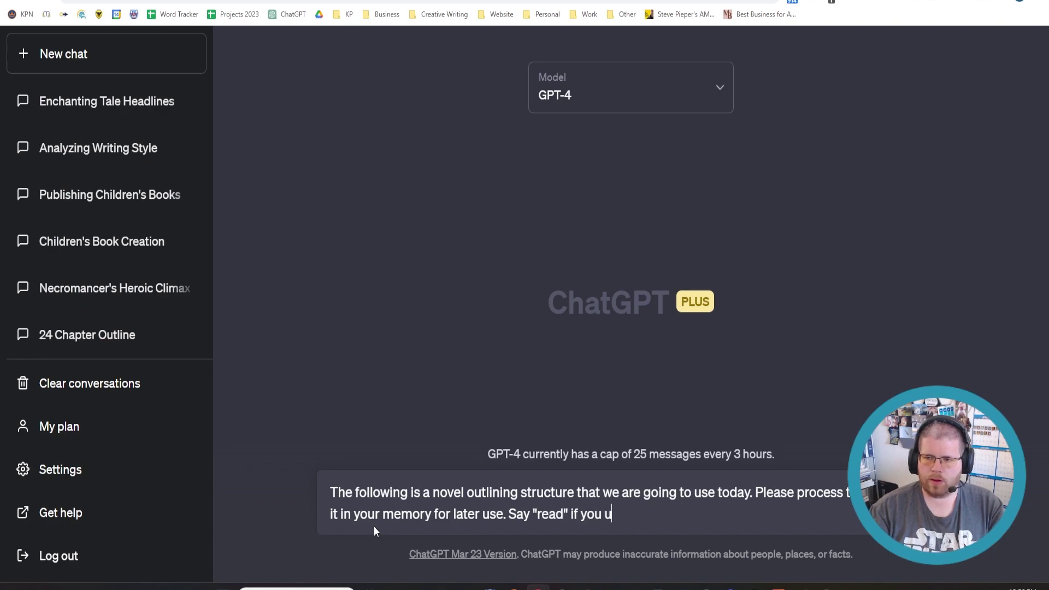
type("nderstand:")
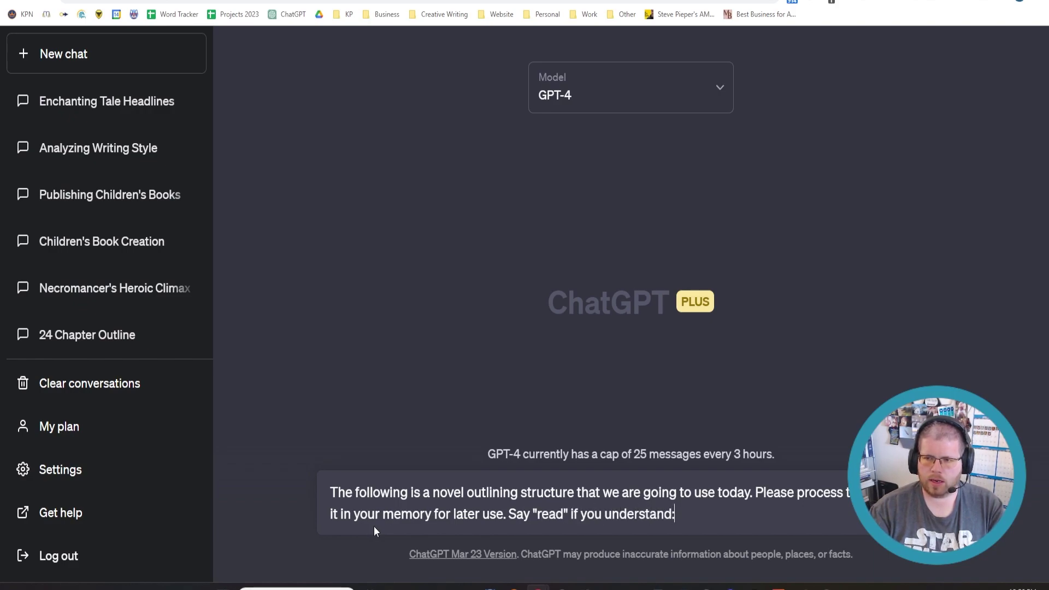
Step: Paste the copied chapter summary below the instruction, separated by a blank line, and send the prompt
key("shift+Return")
key("shift+Return")
key("ctrl+v")
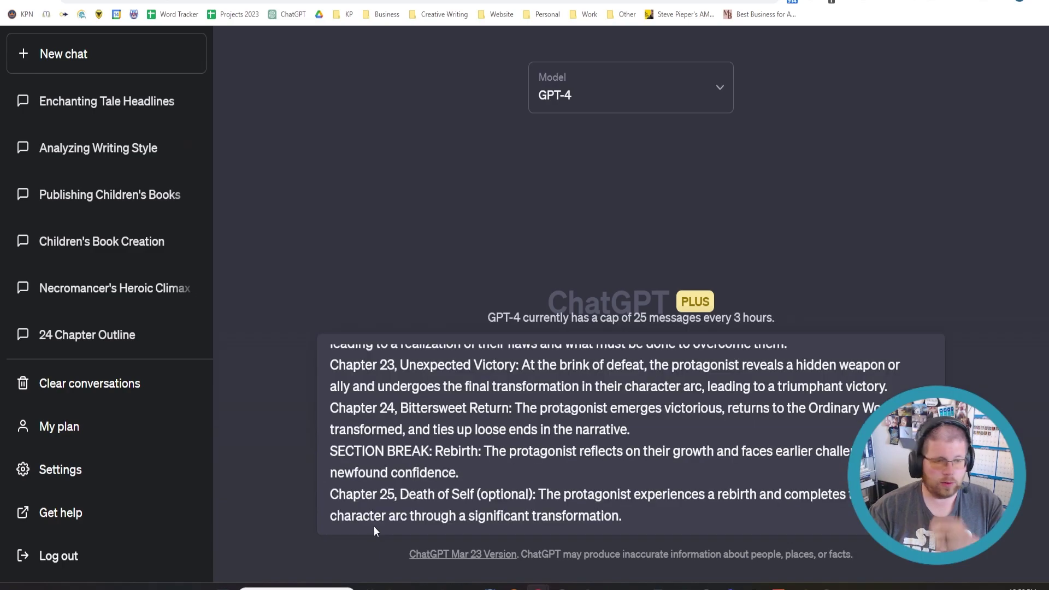
key("Return")
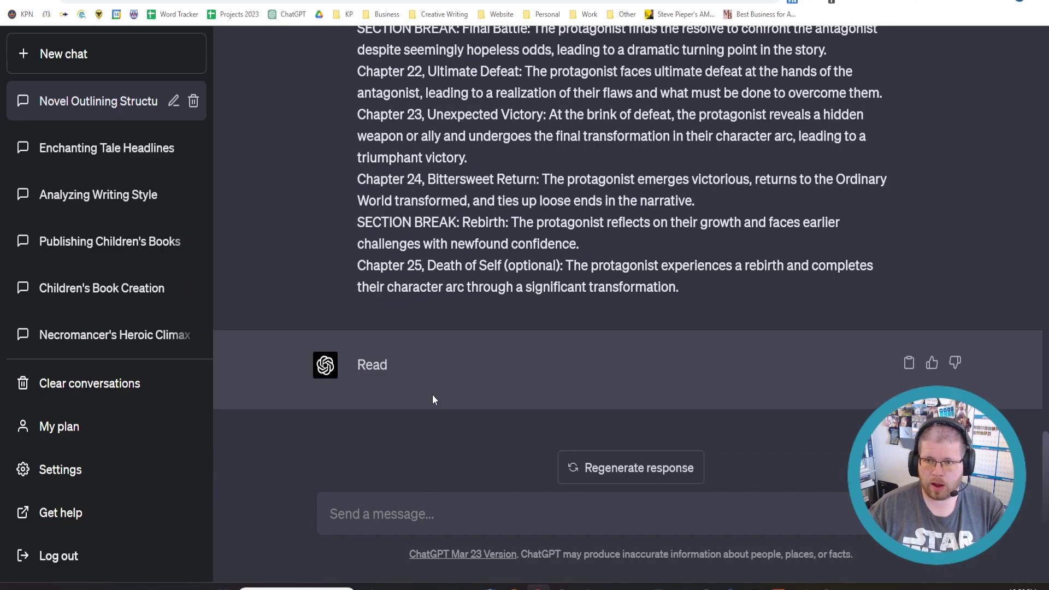
Step: Look over the sent outline message, briefly highlighting its text through Chapter 25, Death of Self
scroll(434, 399, "up", 10)
scroll(437, 404, "up", 10)
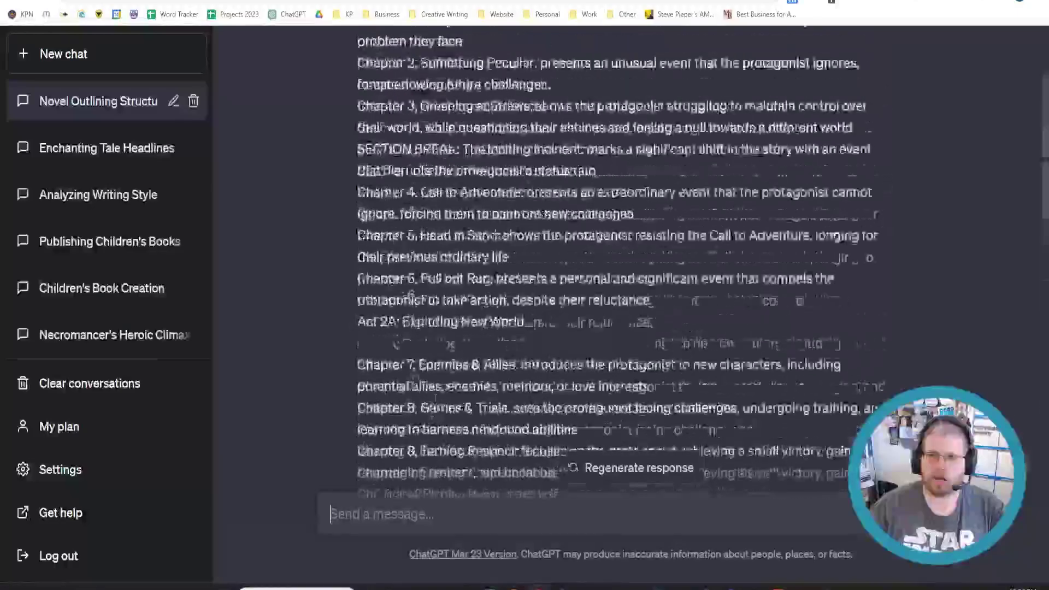
left_click_drag(355, 94, 710, 279)
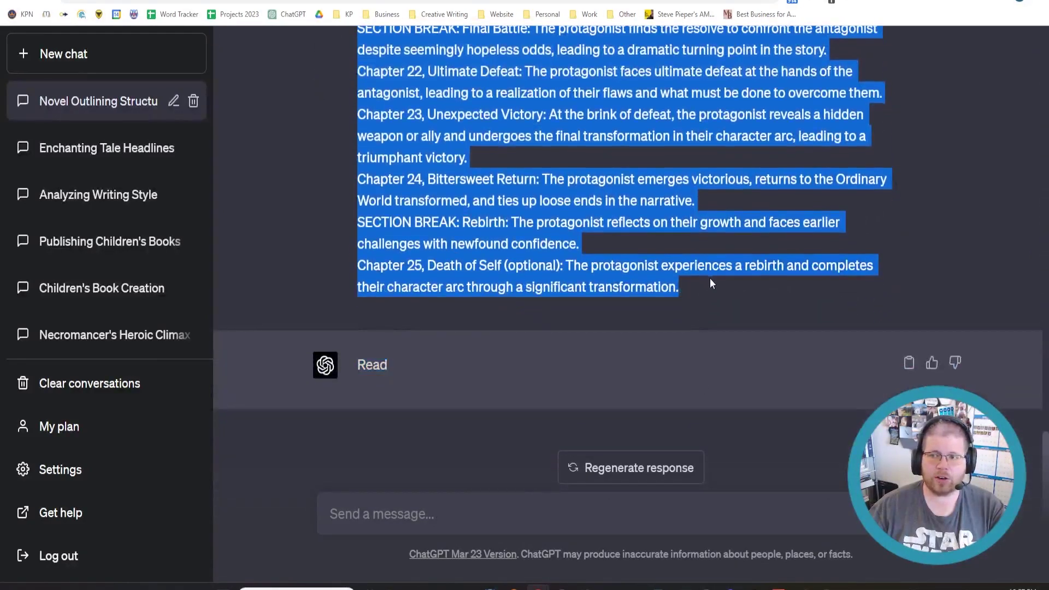
left_click(706, 286)
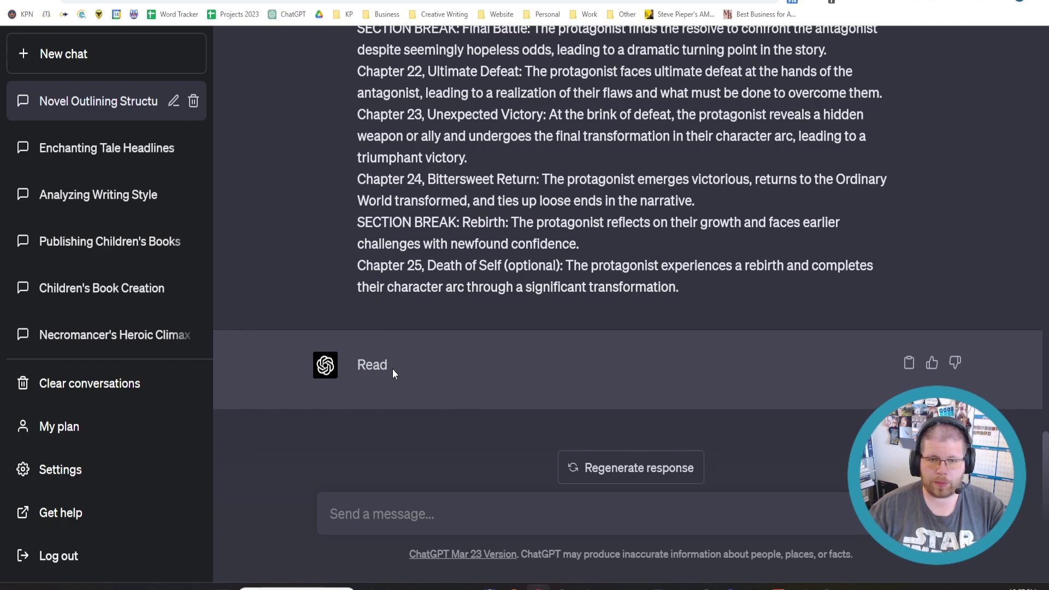
Step: Review ChatGPT's reply and reread the submitted novel structure from its instruction through the final chapter
scroll(574, 148, "up", 15)
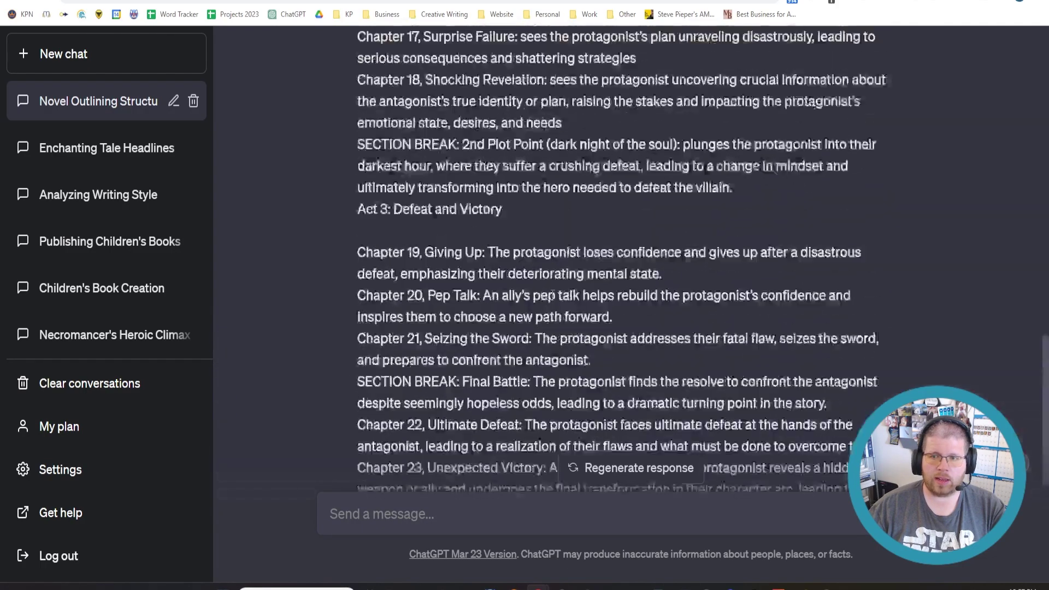
scroll(519, 326, "down", 20)
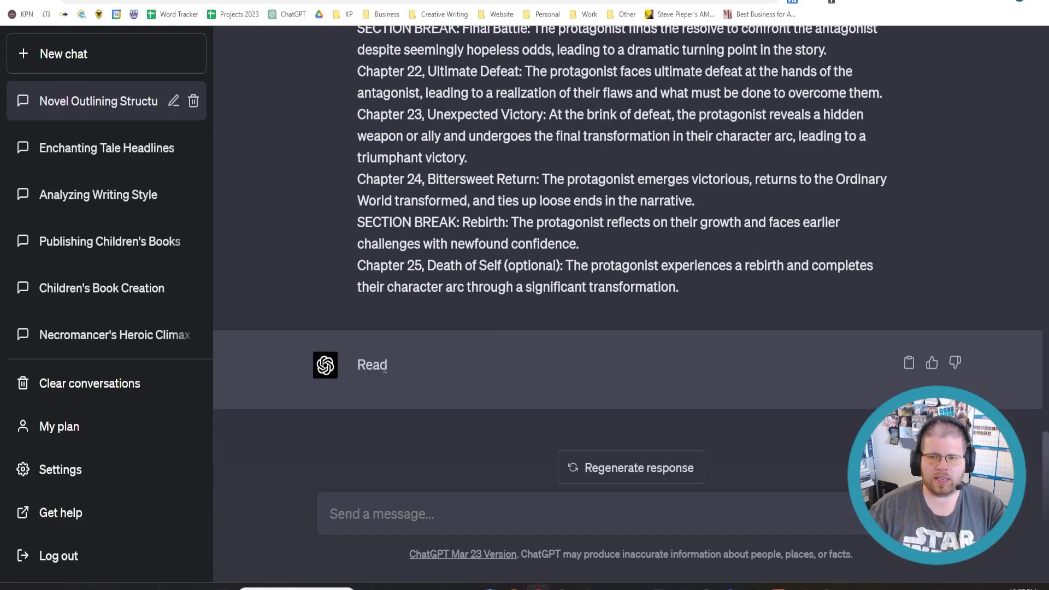
left_click_drag(385, 367, 360, 374)
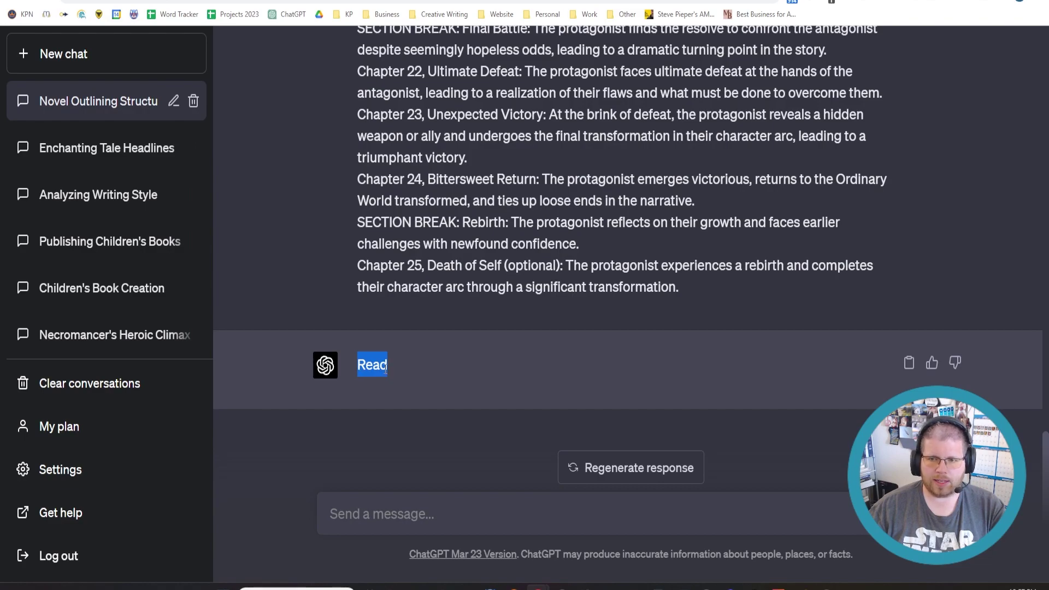
left_click(405, 374)
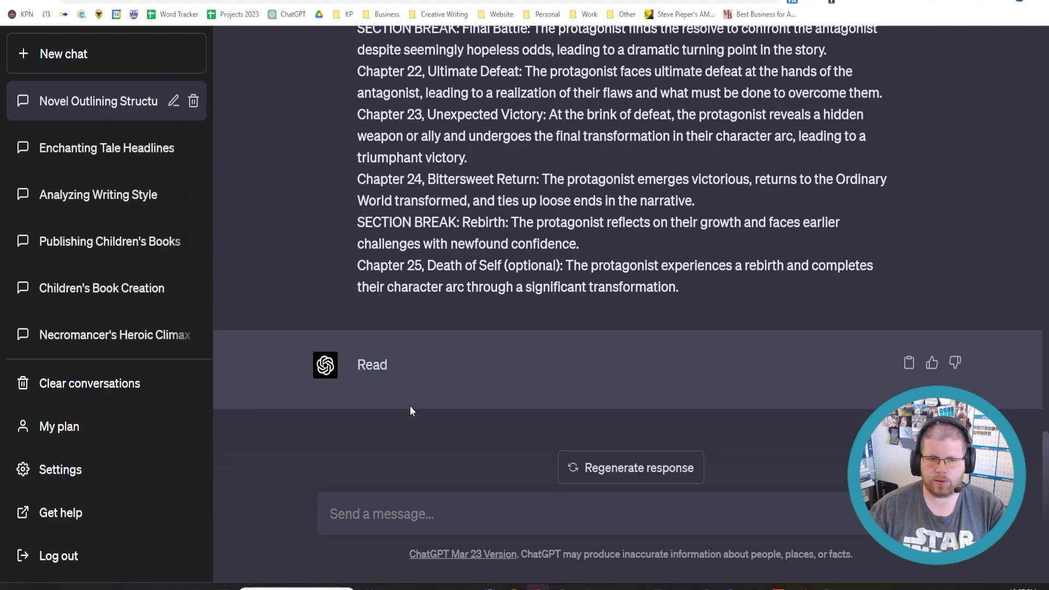
scroll(445, 411, "up", 6)
scroll(445, 411, "up", 10)
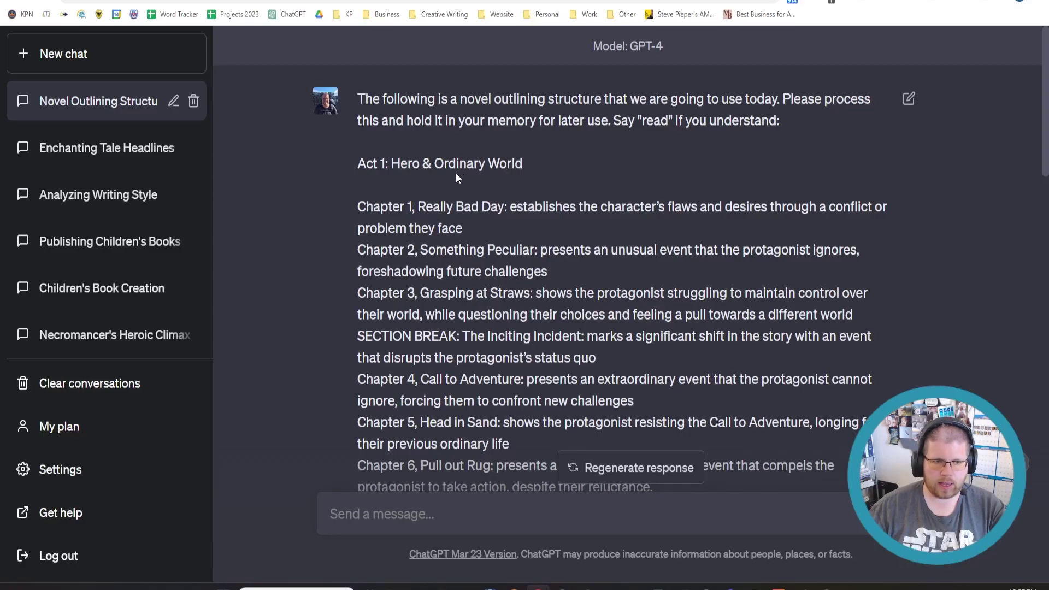
scroll(460, 222, "down", 15)
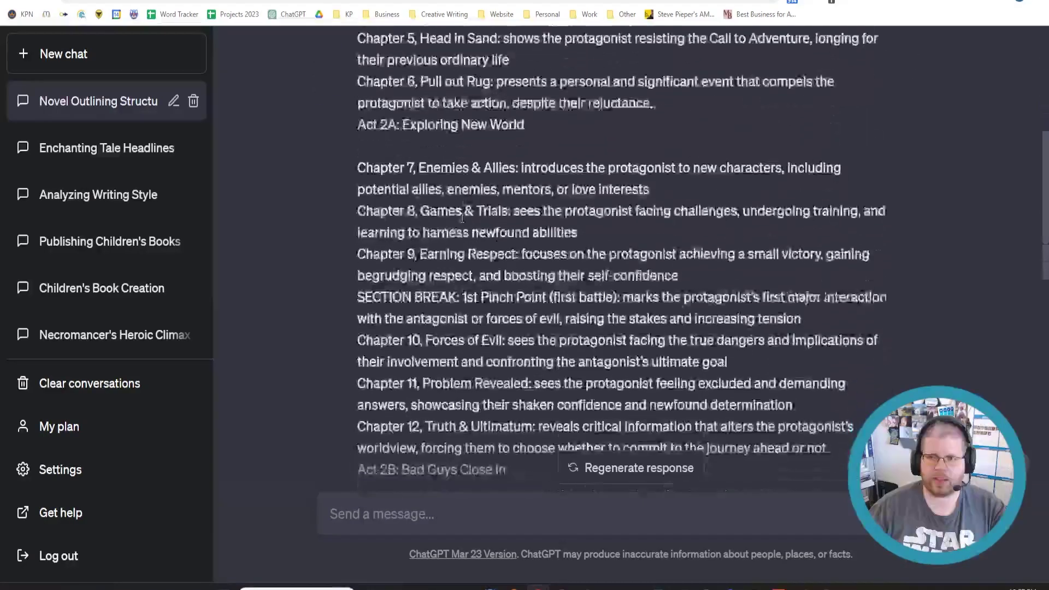
scroll(457, 213, "down", 3)
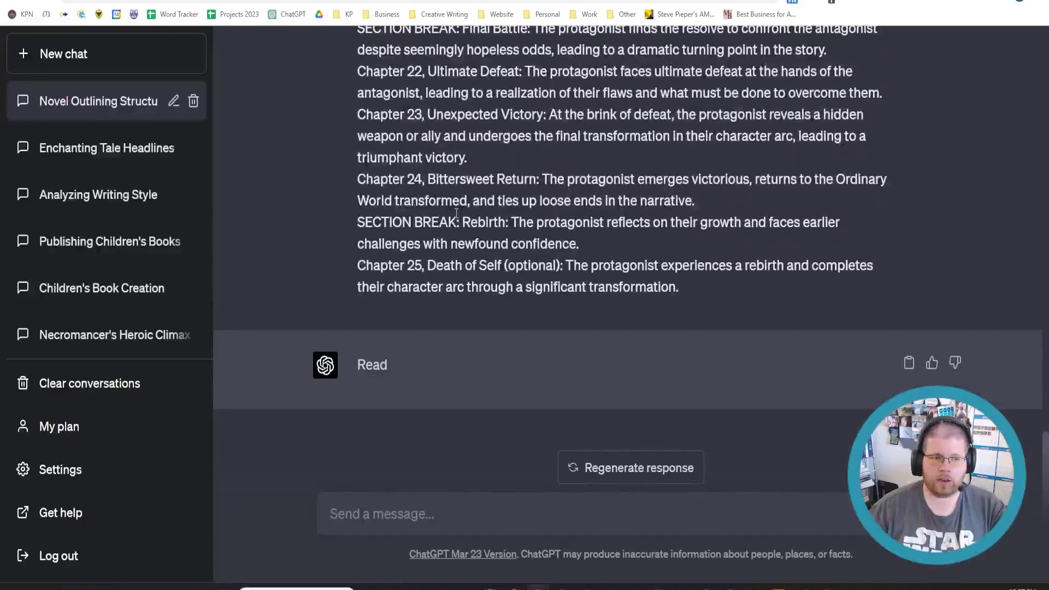
Step: Start a new prompt: "Using the above chapter novel outline, and the following synopsis, write an outline for an epic novel."
left_click(384, 515)
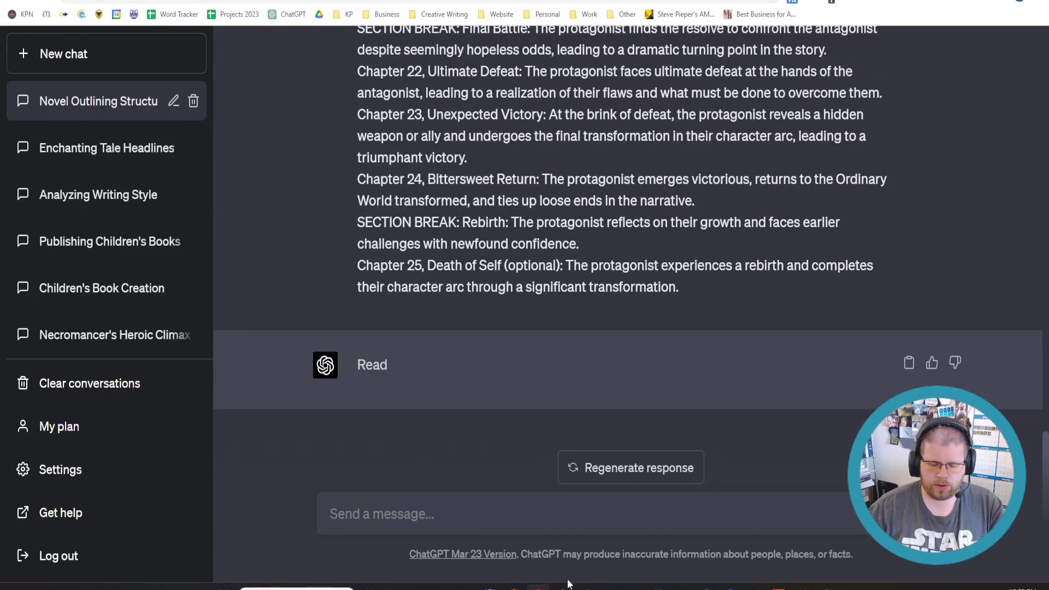
type("Using the above ")
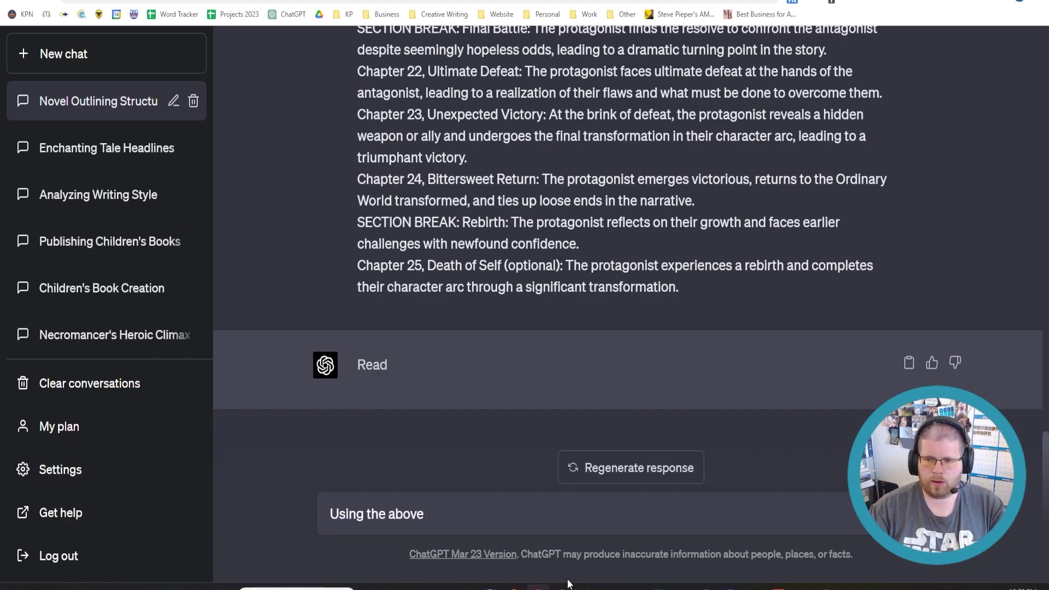
type("chapter novel outling")
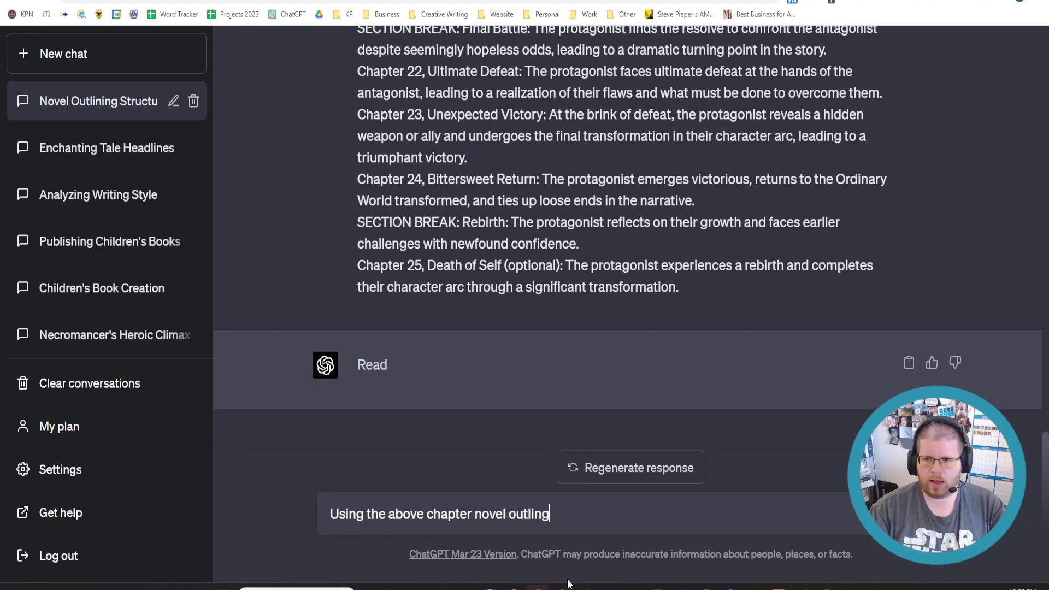
key("BackSpace")
type("e,")
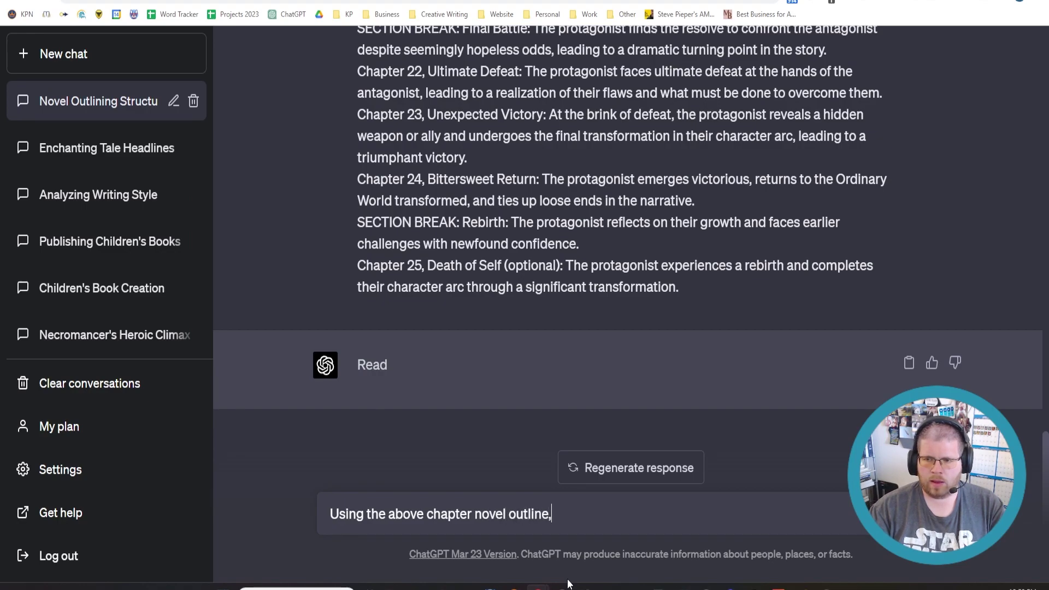
type(" and the foll")
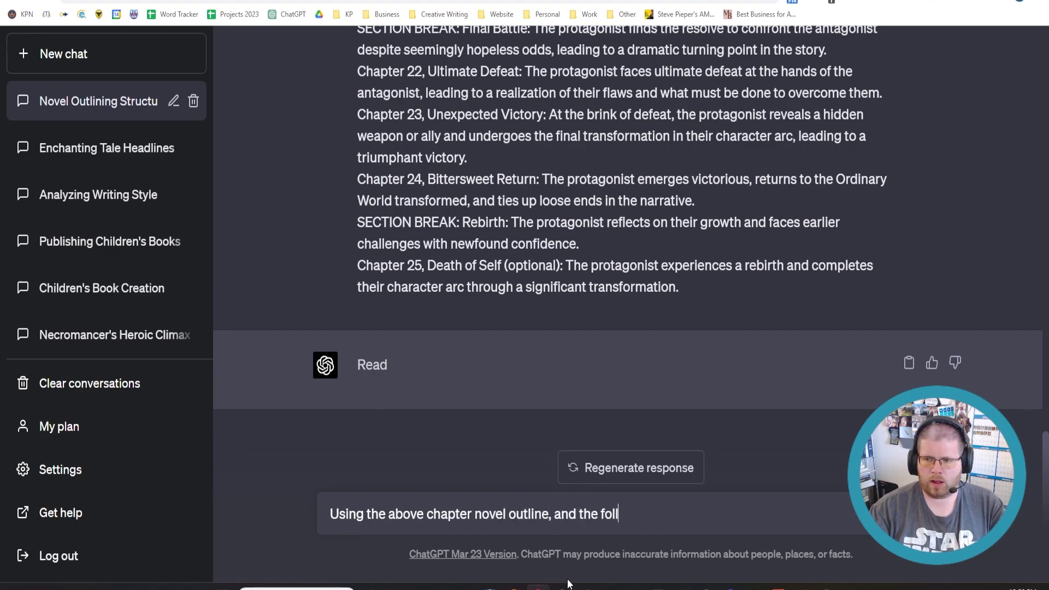
type("owing synopsis, write a")
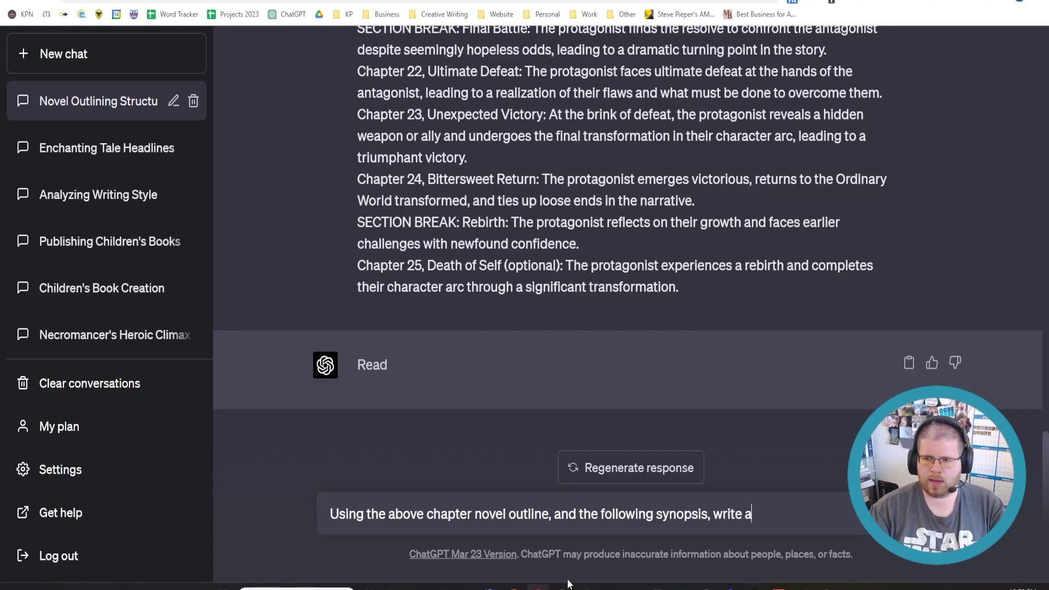
type("n outline for ")
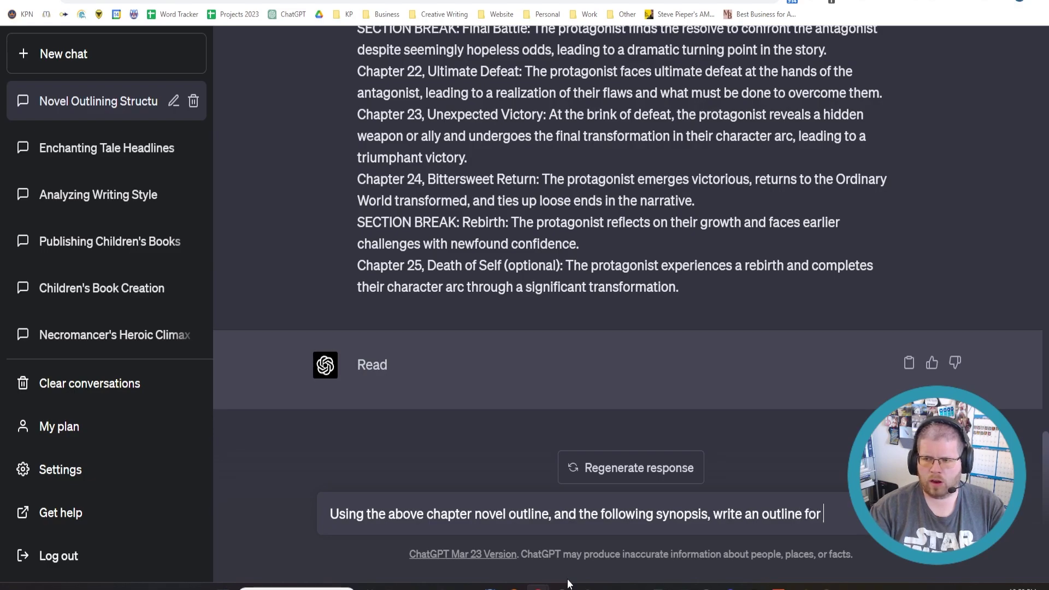
type("a")
key("BackSpace")
type("n ep")
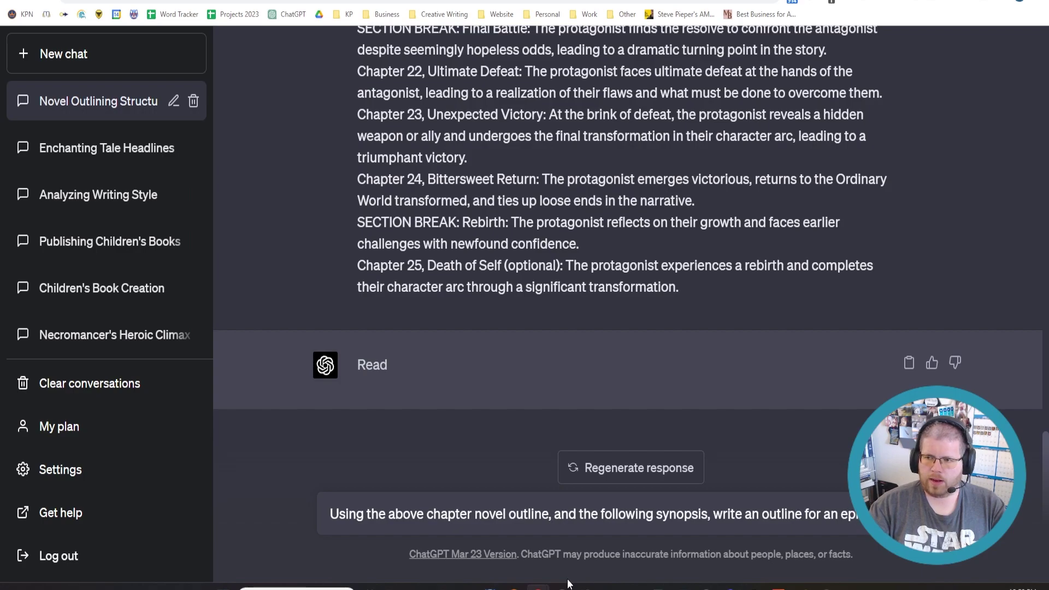
type("ic novel")
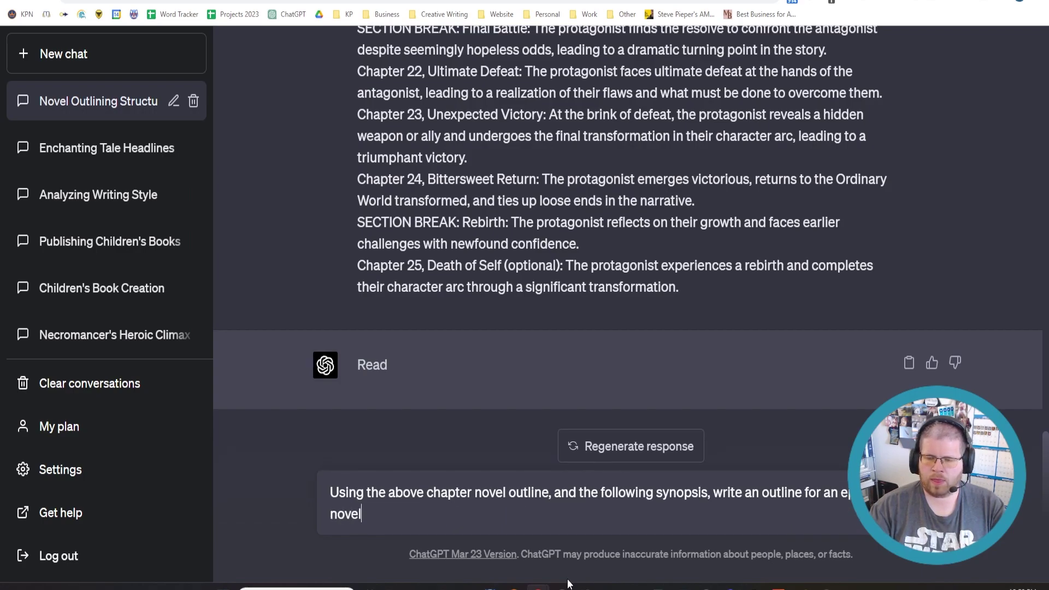
type(". ")
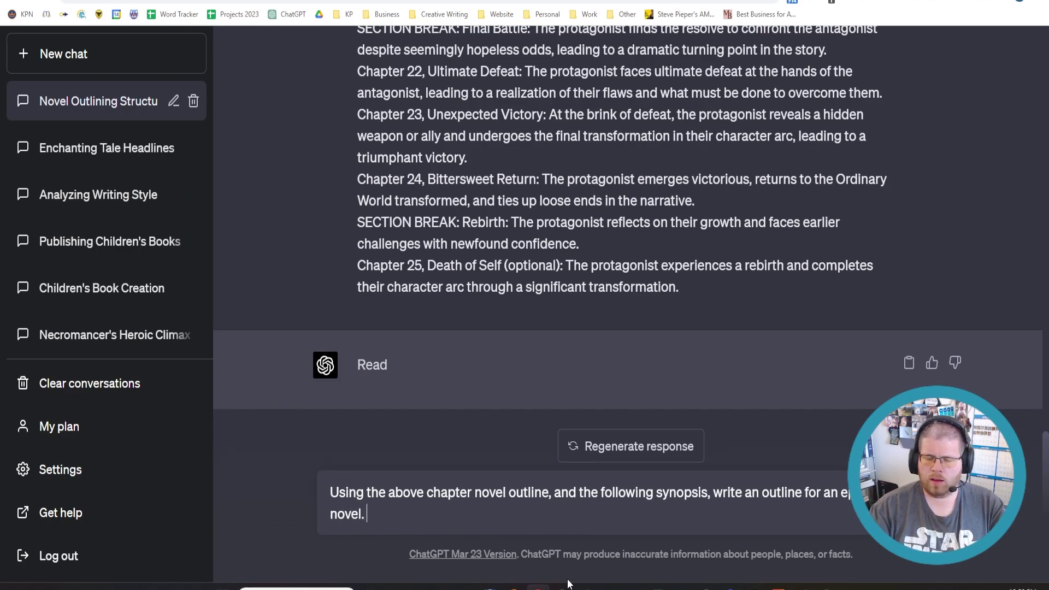
Step: Add to the prompt: "Feel free to add additional elements or plot information where there are gaps in the synopsis."
type("Feel free to add")
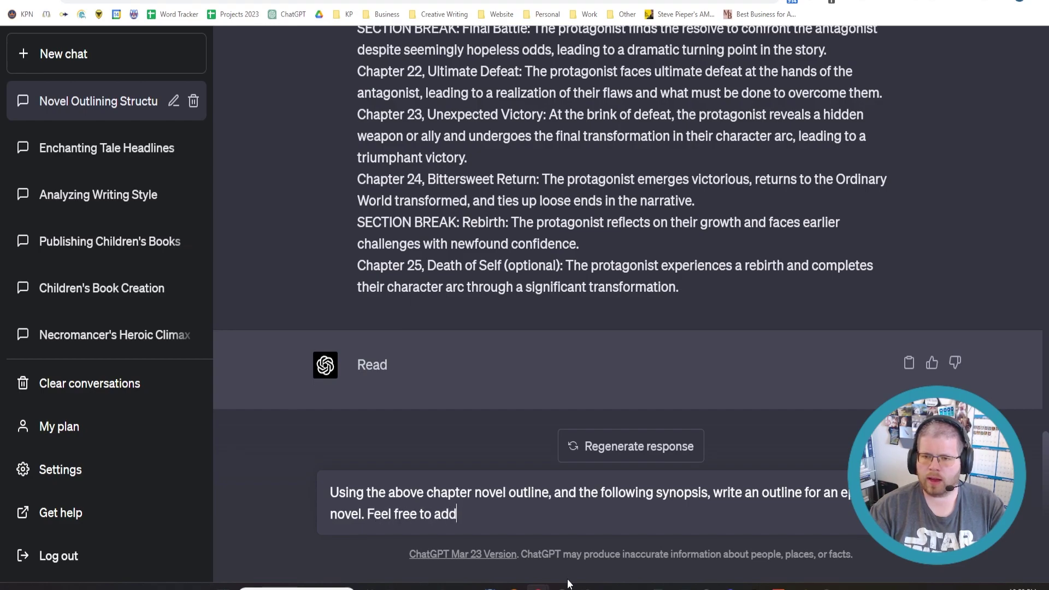
type(" additional elements")
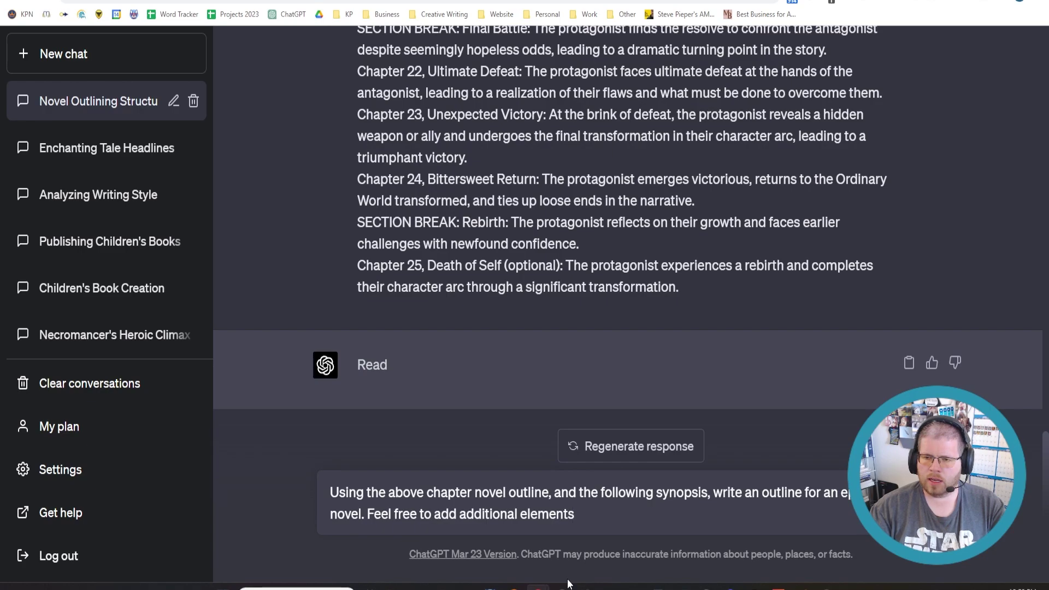
type(" or plot ")
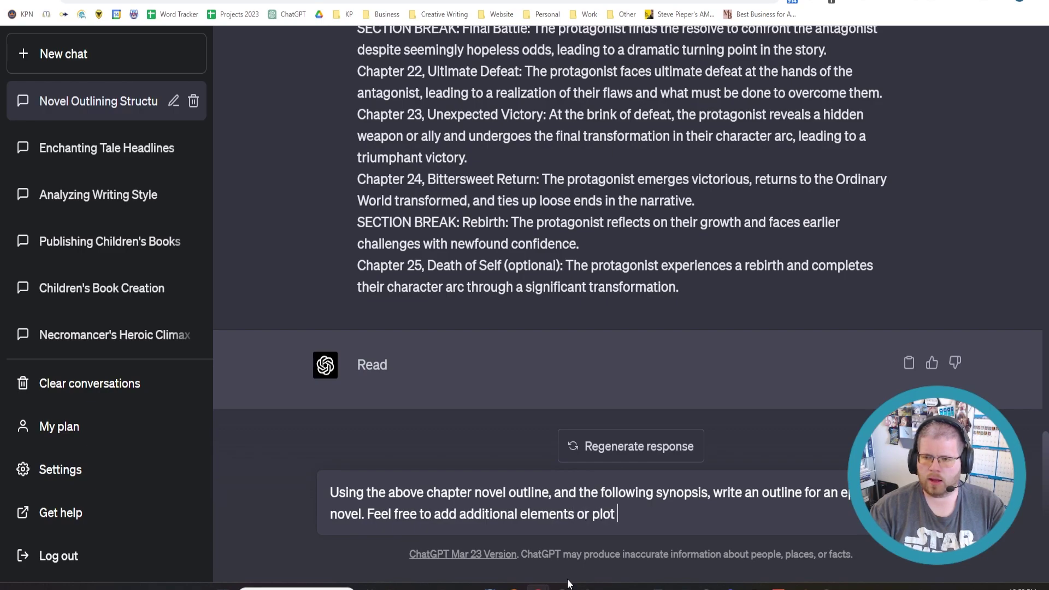
type("information whe")
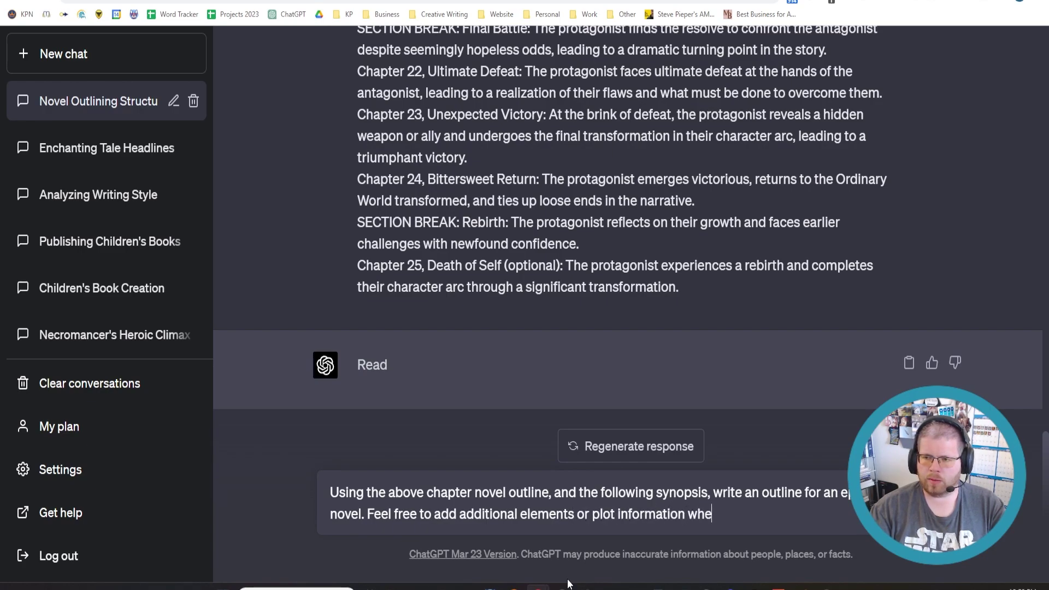
type("re there are ga")
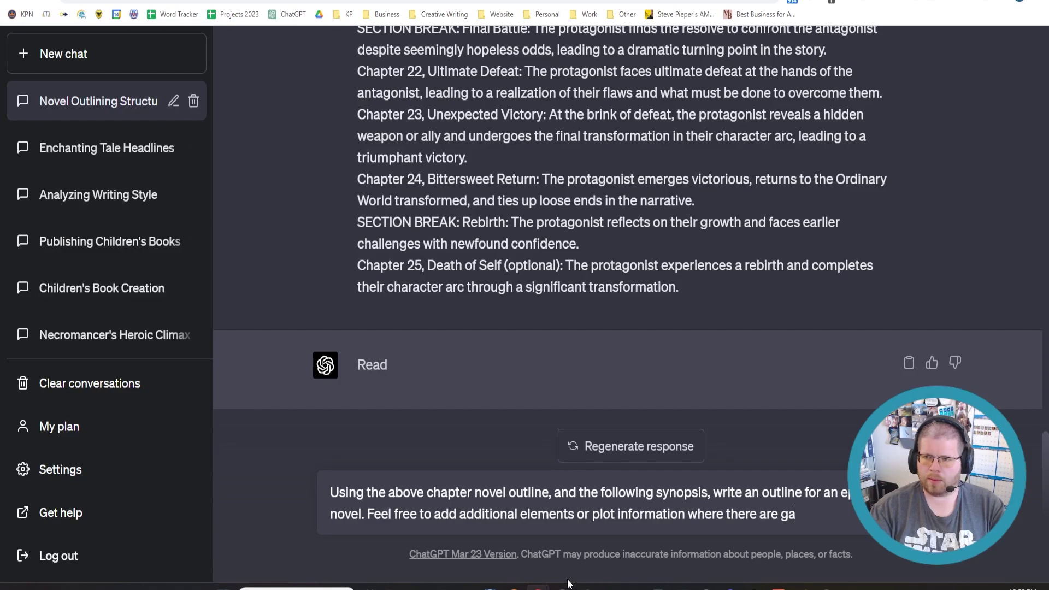
type("ps in the sy")
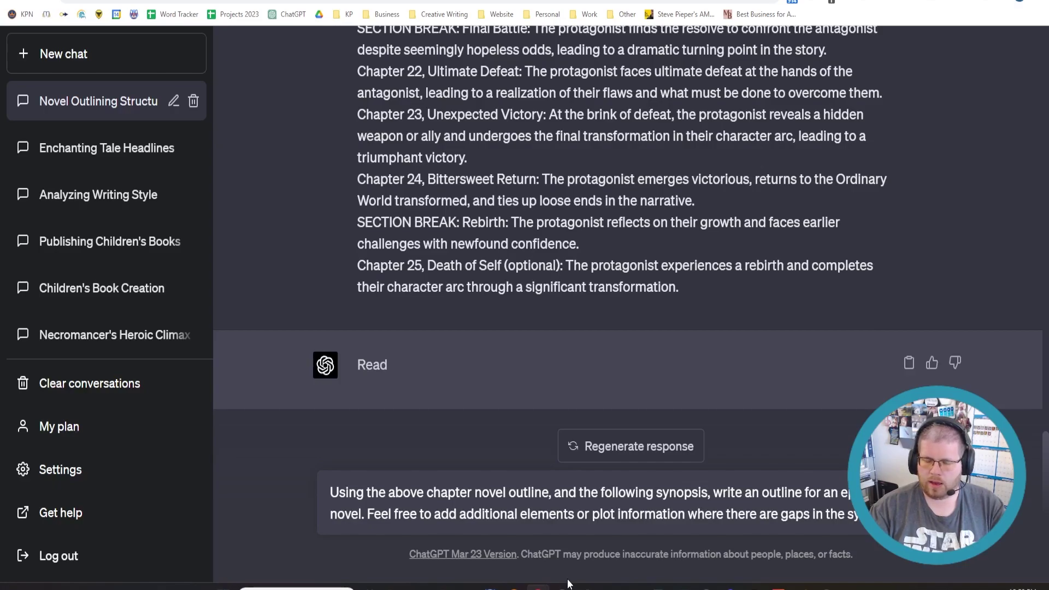
Step: Add the line "Here is the synopsis:" on a new line of the prompt, followed by a blank line
key("shift+Return")
type("Here is the ")
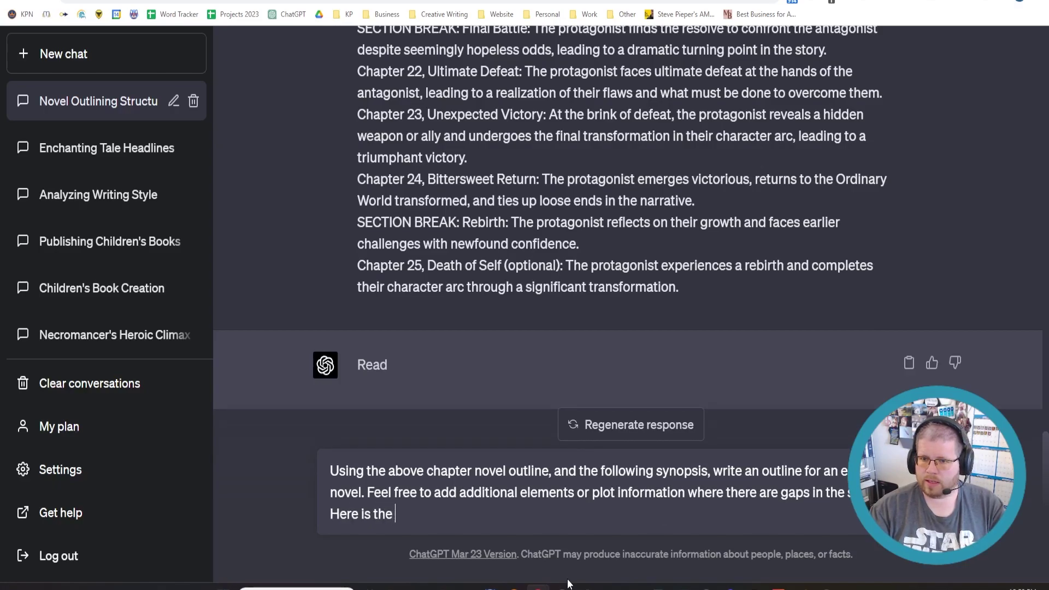
type("synopsis:")
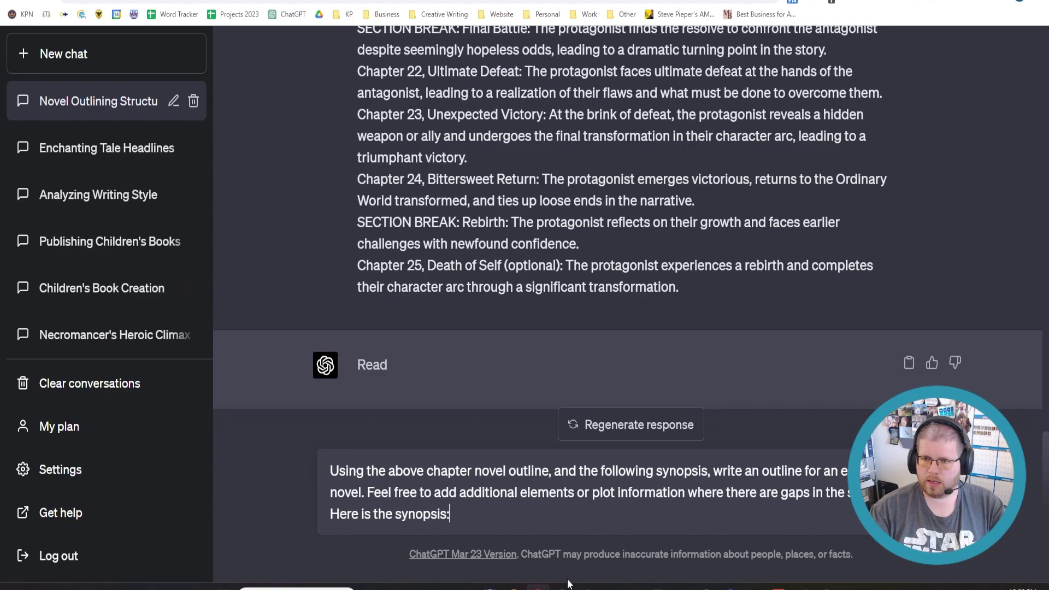
key("shift+Return")
key("shift+Return")
Step: Copy the synopsis text from the Omnimancer 1 Outline document in Google Docs, paste it at the end of the ChatGPT prompt and send it
key("ctrl+Tab")
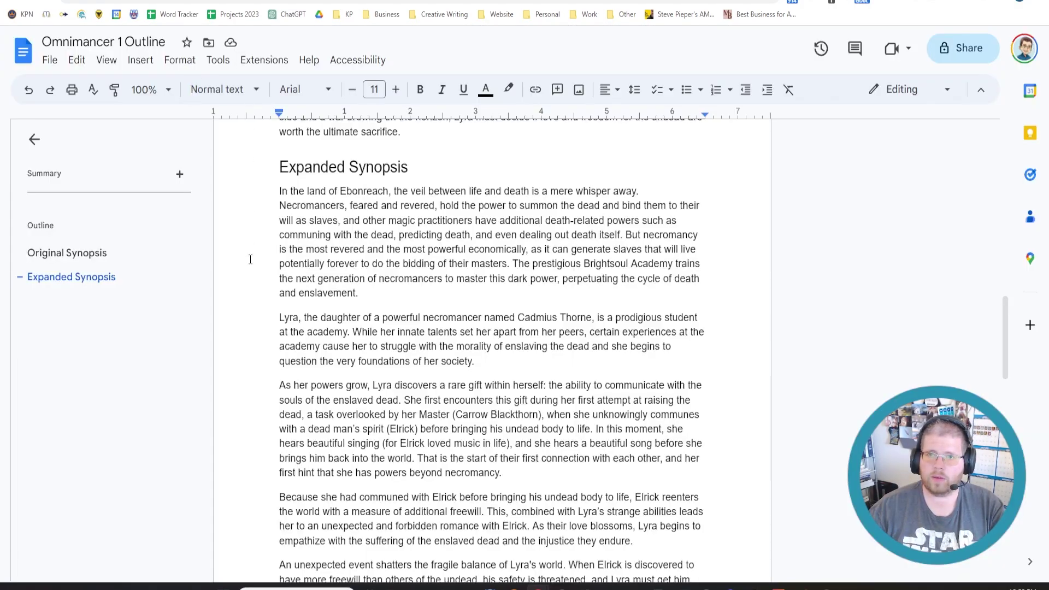
scroll(501, 390, "down", 5)
scroll(500, 389, "down", 5)
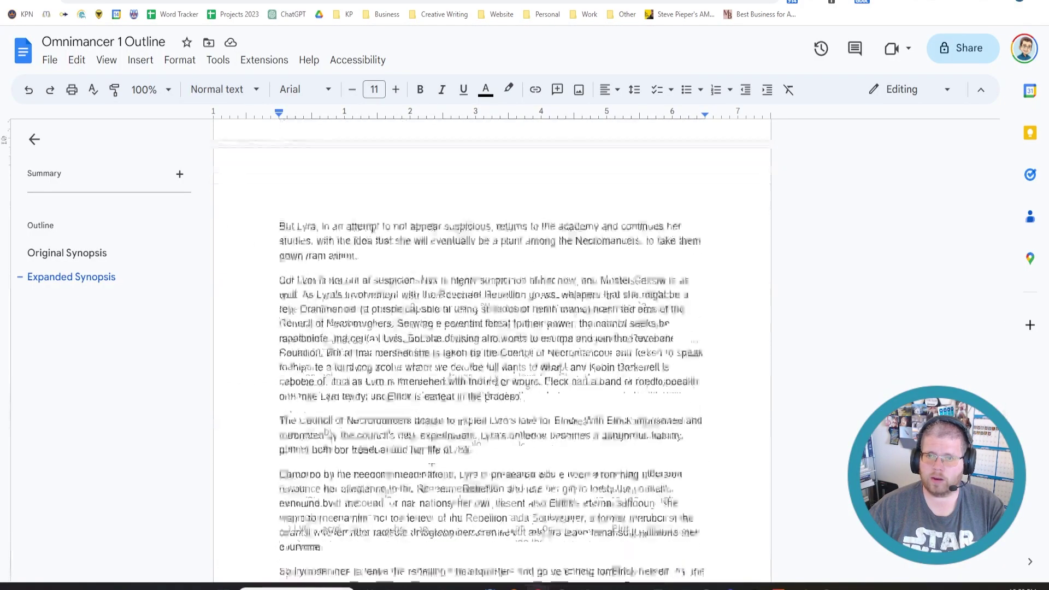
key("ctrl+a")
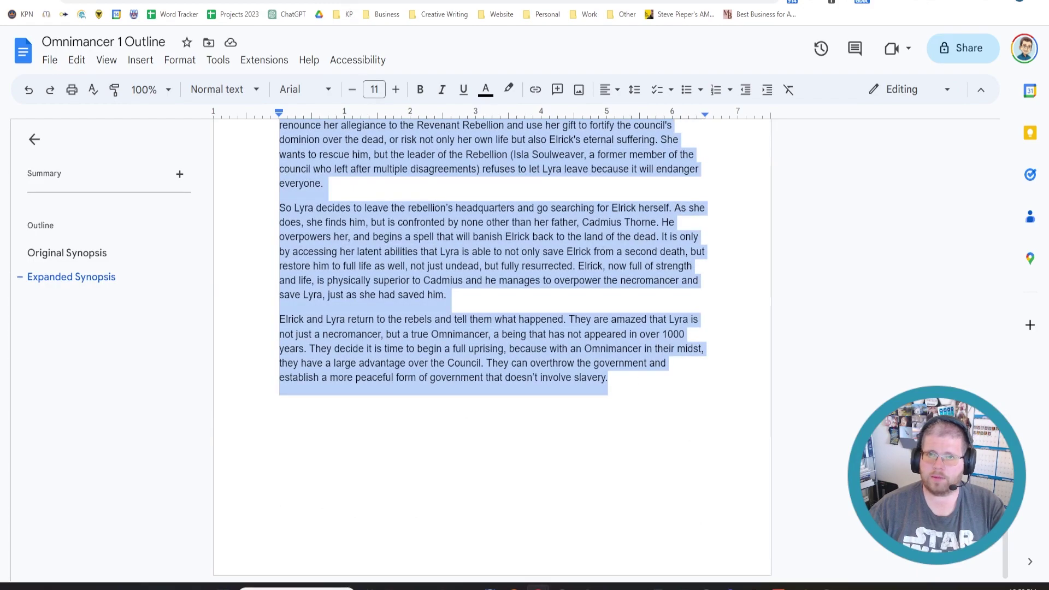
key("ctrl+c")
key("ctrl+shift+Tab")
key("ctrl+v")
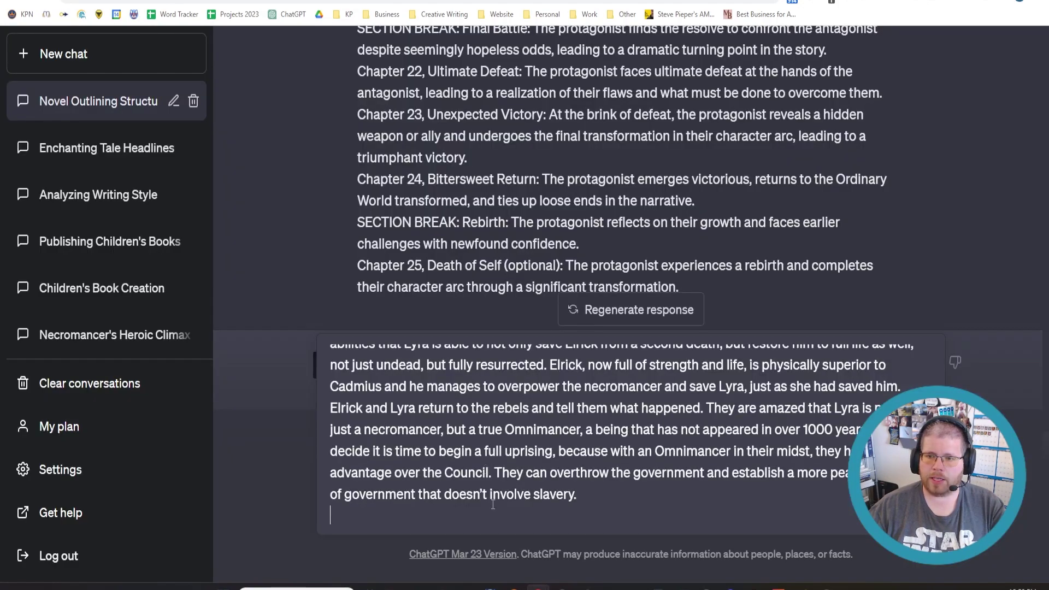
key("Return")
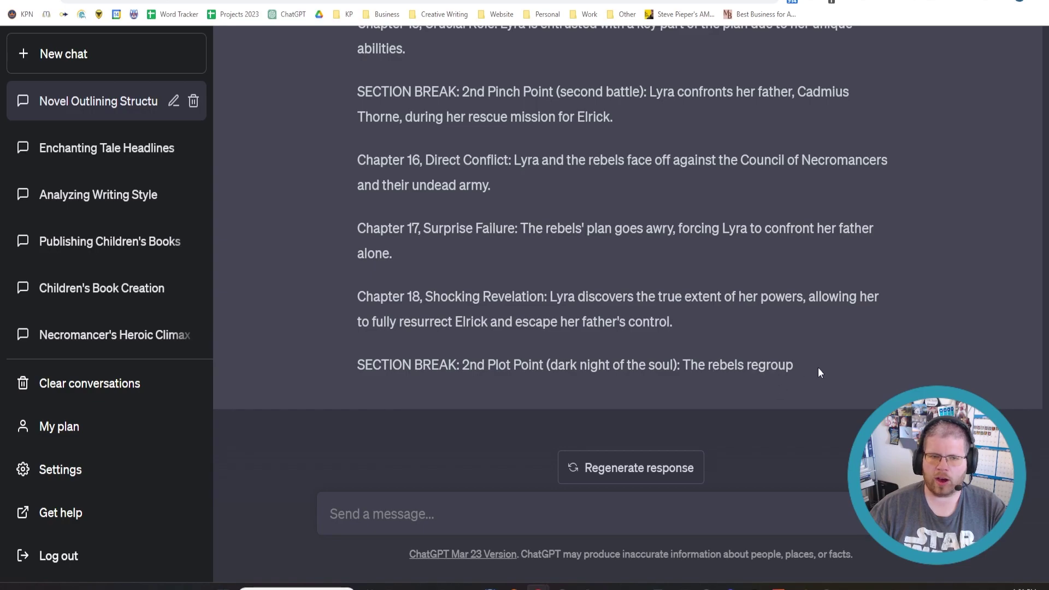
Step: Check the cut-off outline reply and send "continue" to get the rest
scroll(485, 325, "up", 3)
scroll(484, 326, "down", 3)
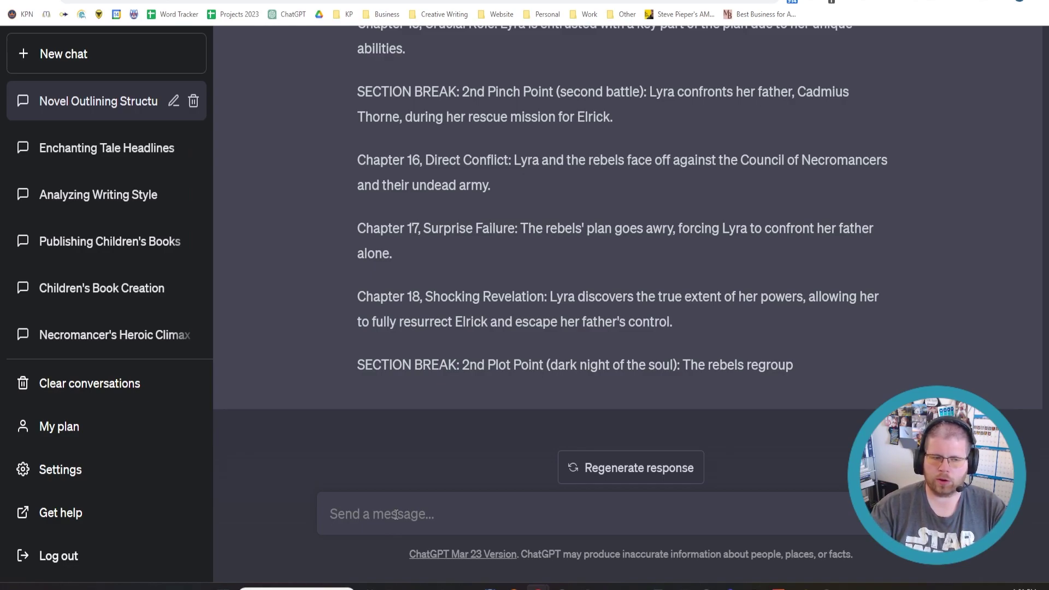
type("continue")
key("Return")
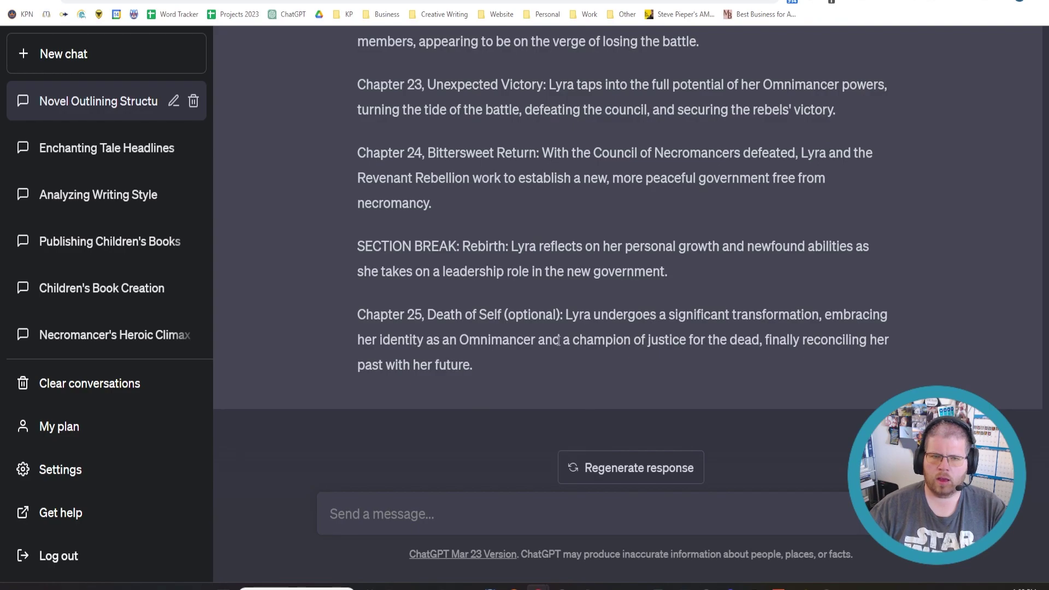
Step: Copy the first outline reply, from Act 1 through "The rebels regroup", and paste it below the synopsis in the Omnimancer 1 Outline document
scroll(432, 394, "up", 5)
scroll(444, 390, "up", 20)
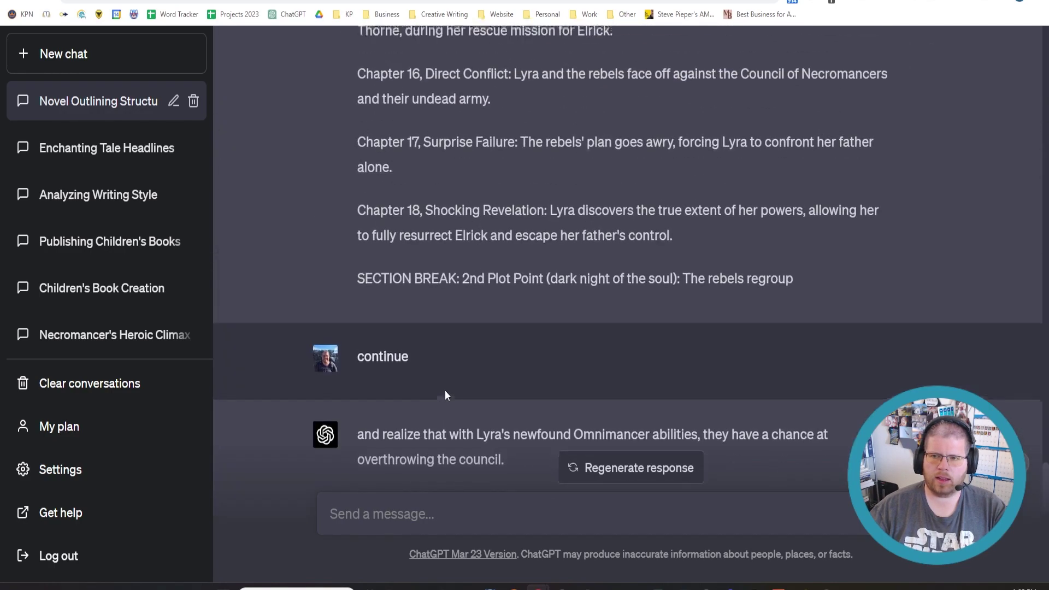
scroll(461, 391, "up", 10)
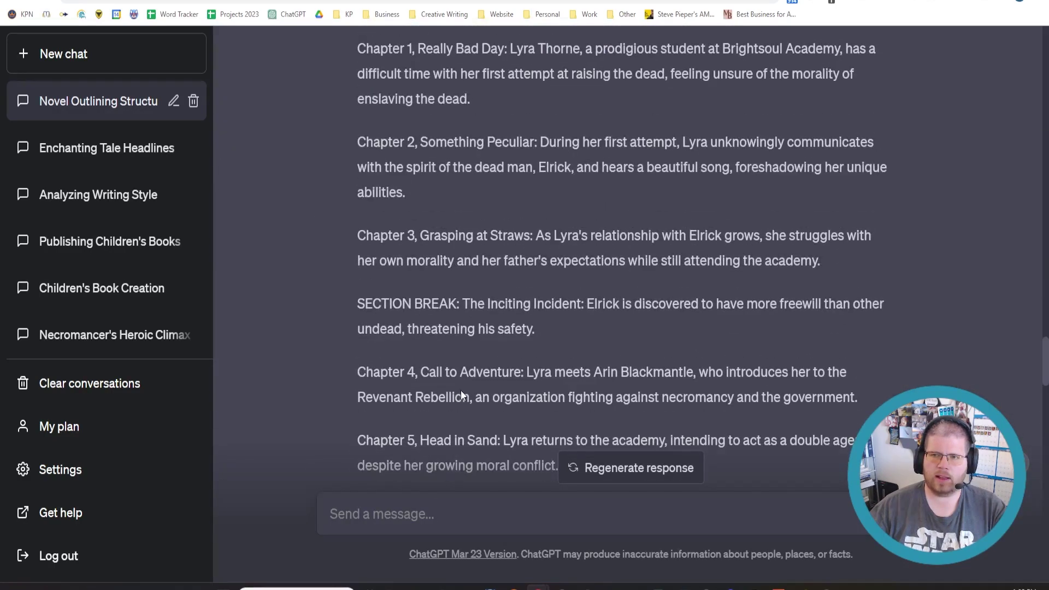
scroll(368, 99, "down", 4)
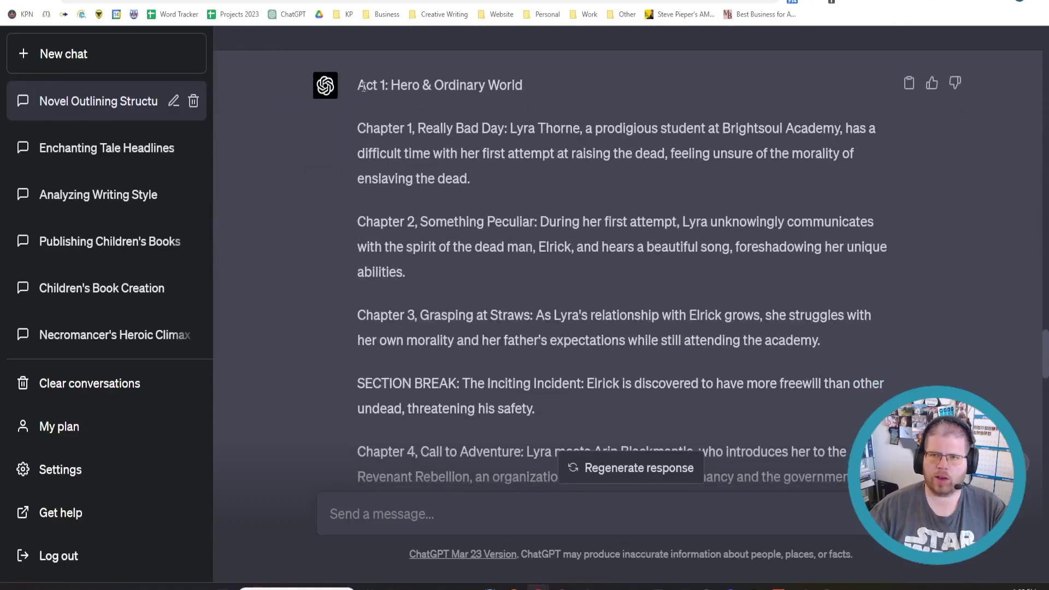
scroll(543, 249, "down", 15)
left_click_drag(361, 86, 837, 346)
scroll(637, 243, "down", 15)
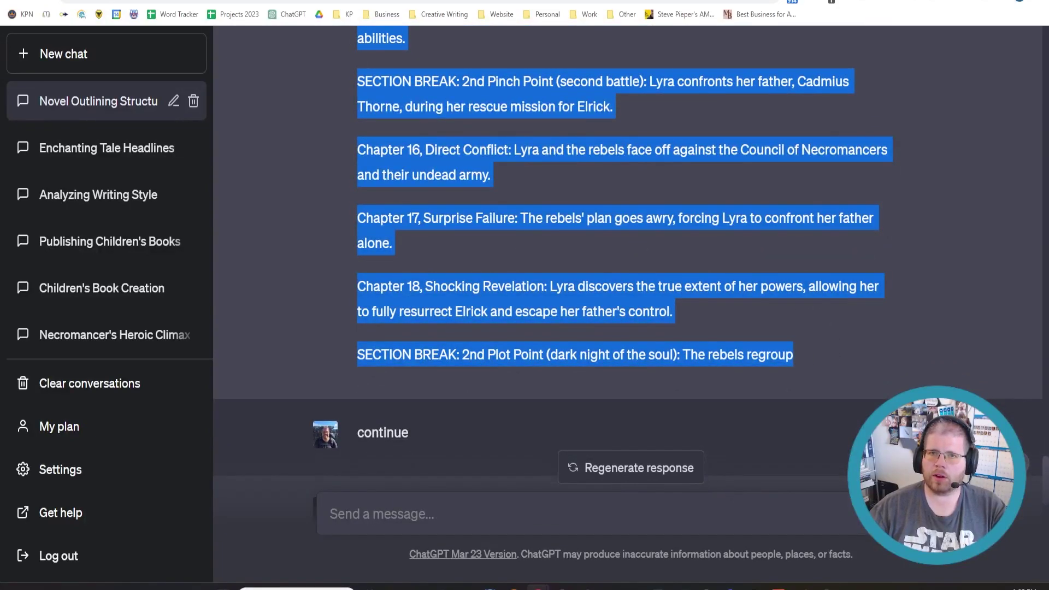
key("ctrl+Tab")
left_click(340, 427)
key("Return")
key("Return")
key("ctrl+v")
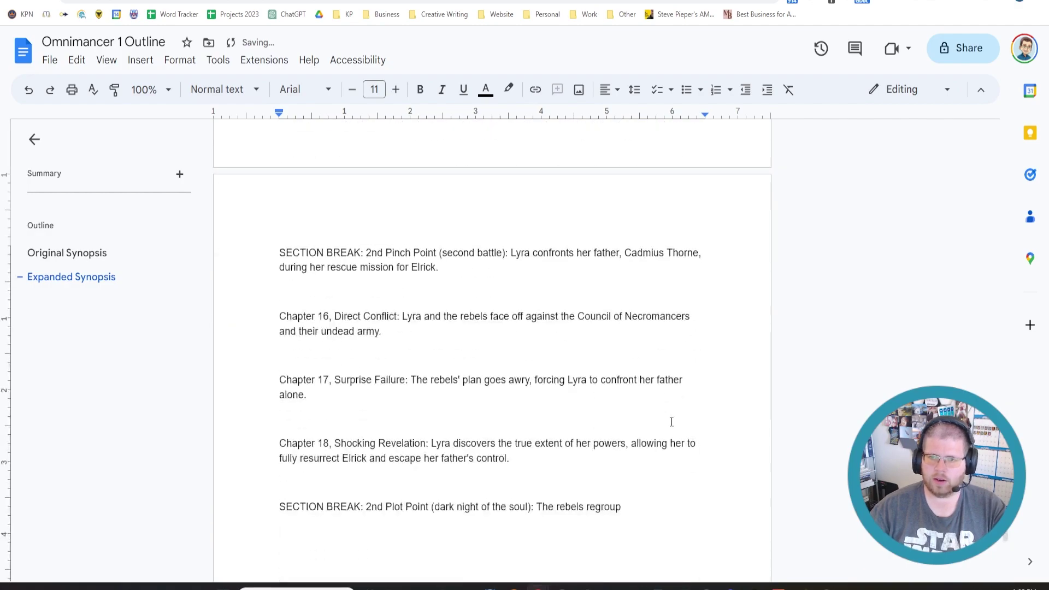
Step: Copy ChatGPT's continued outline reply and paste it directly after "The rebels regroup" in the Omnimancer 1 Outline document, joining the sentence
key("ctrl+shift+Tab")
scroll(356, 203, "down", 5)
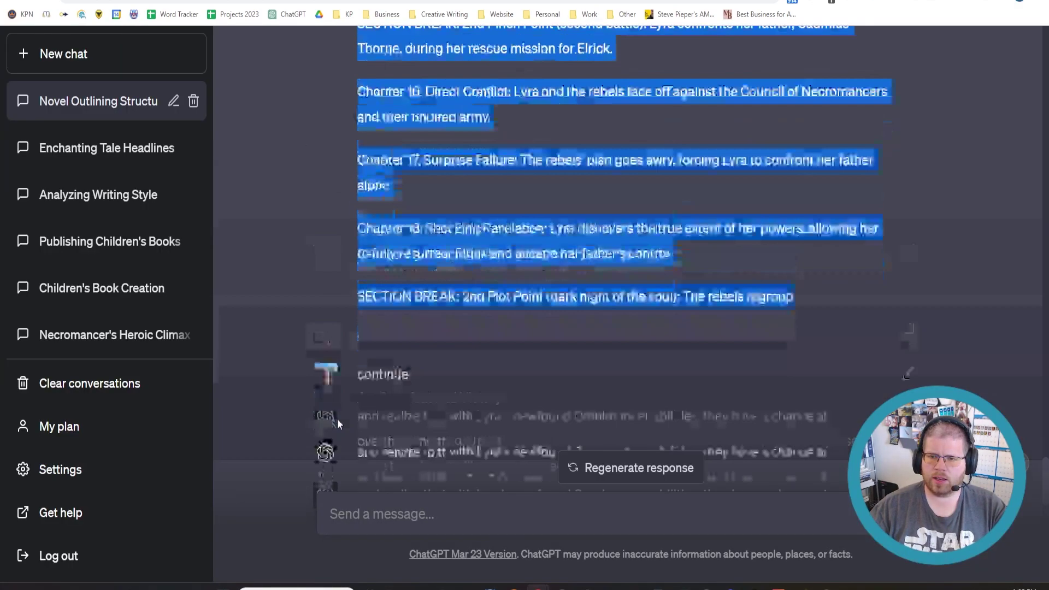
left_click_drag(357, 191, 589, 388)
key("ctrl+Tab")
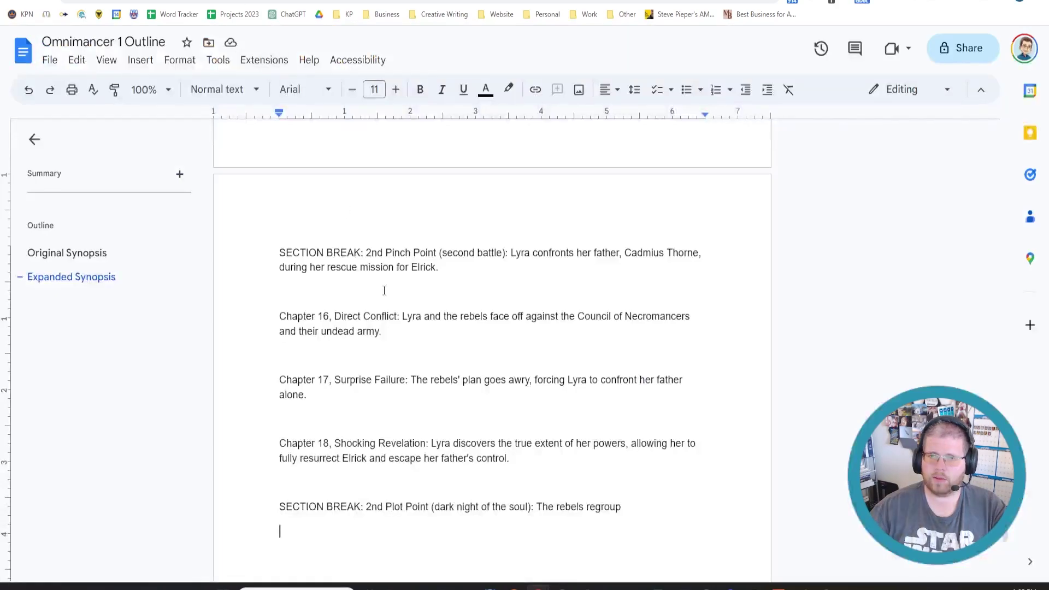
key("BackSpace")
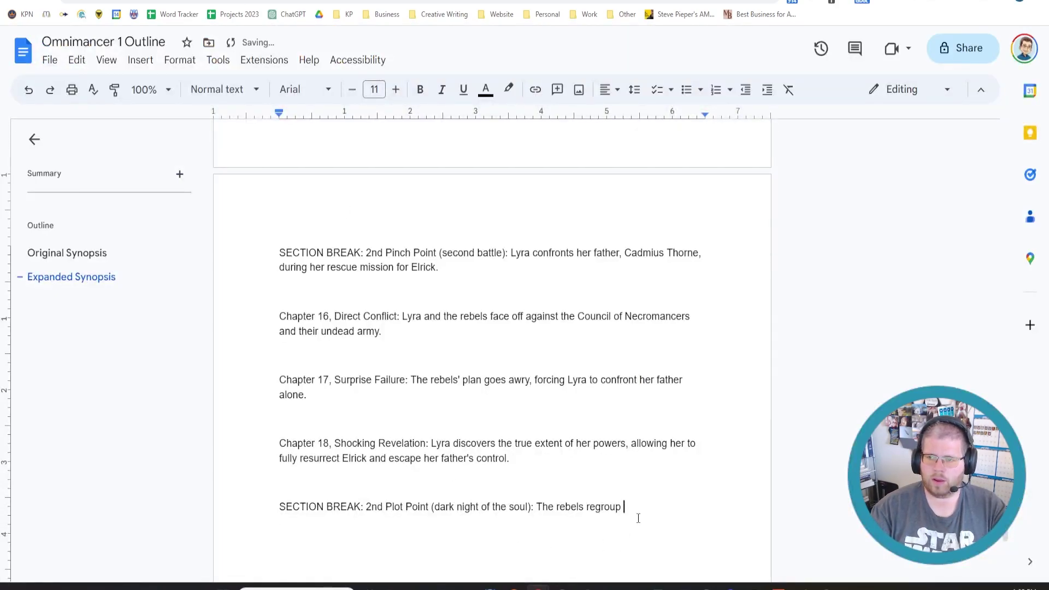
key("ctrl+v")
Step: Remove the blank lines between the entries from the Final Battle section break through Chapter 25
left_click(407, 454)
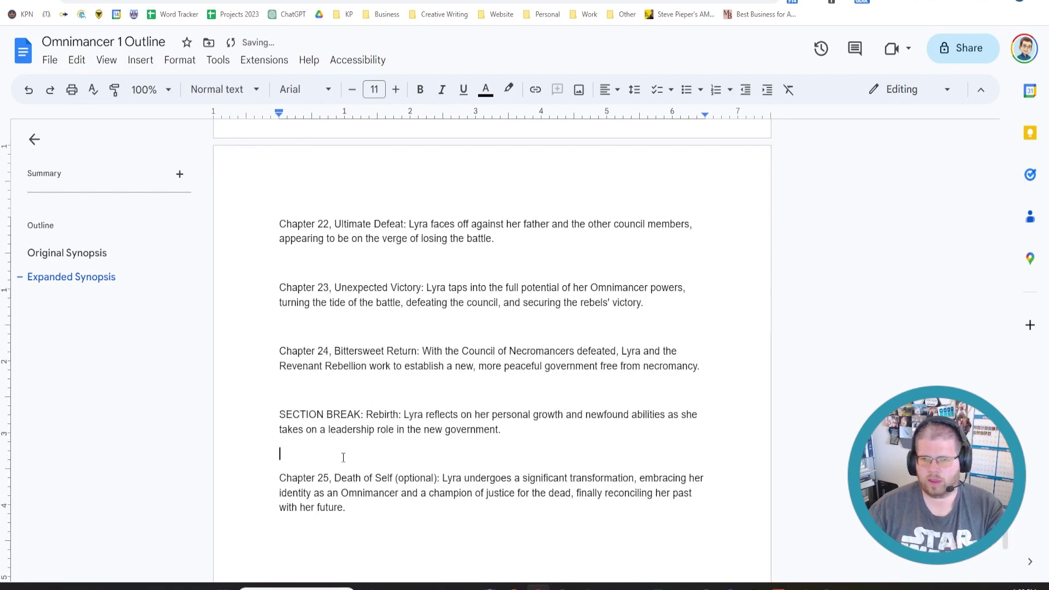
key("Delete")
left_click(317, 387)
key("BackSpace")
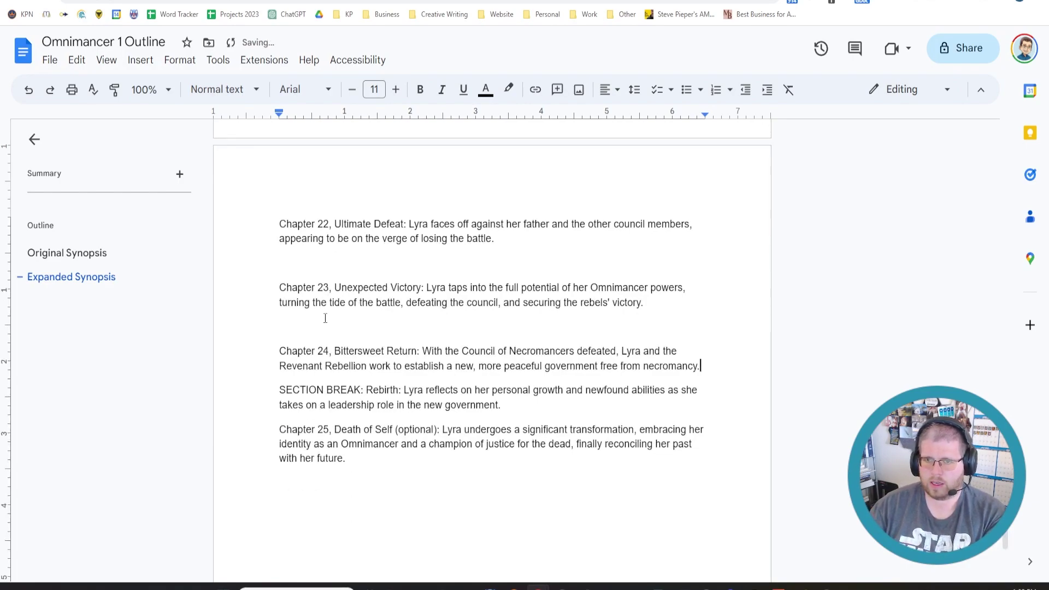
left_click(323, 327)
key("BackSpace")
left_click(325, 268)
key("BackSpace")
scroll(328, 306, "up", 3)
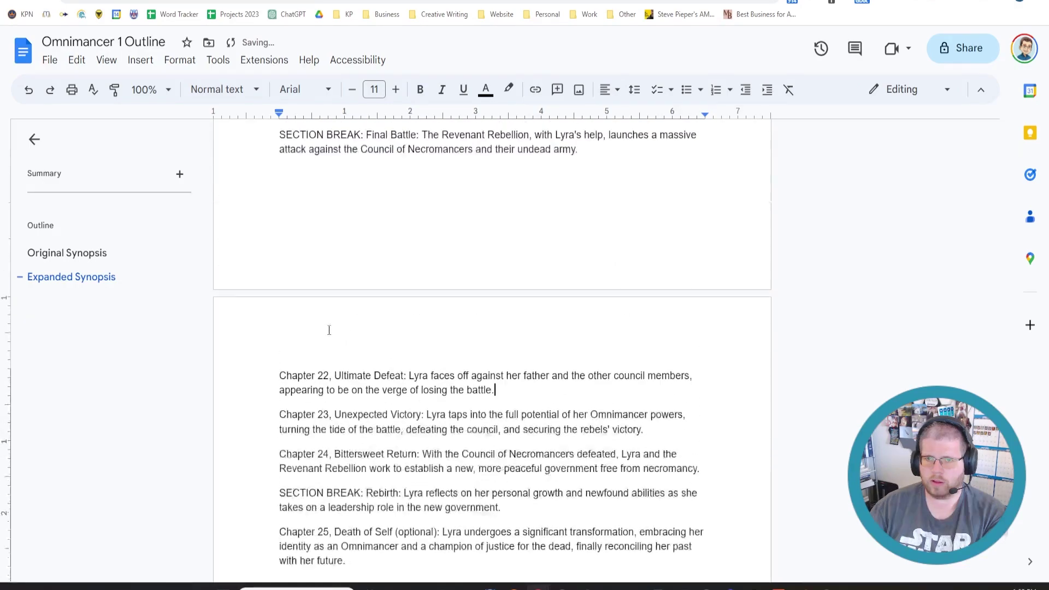
left_click(358, 219)
key("Delete")
Step: Remove the blank lines from the 2nd Plot Point section break through the Final Battle section break, including around the Act 3 title
scroll(339, 262, "up", 6)
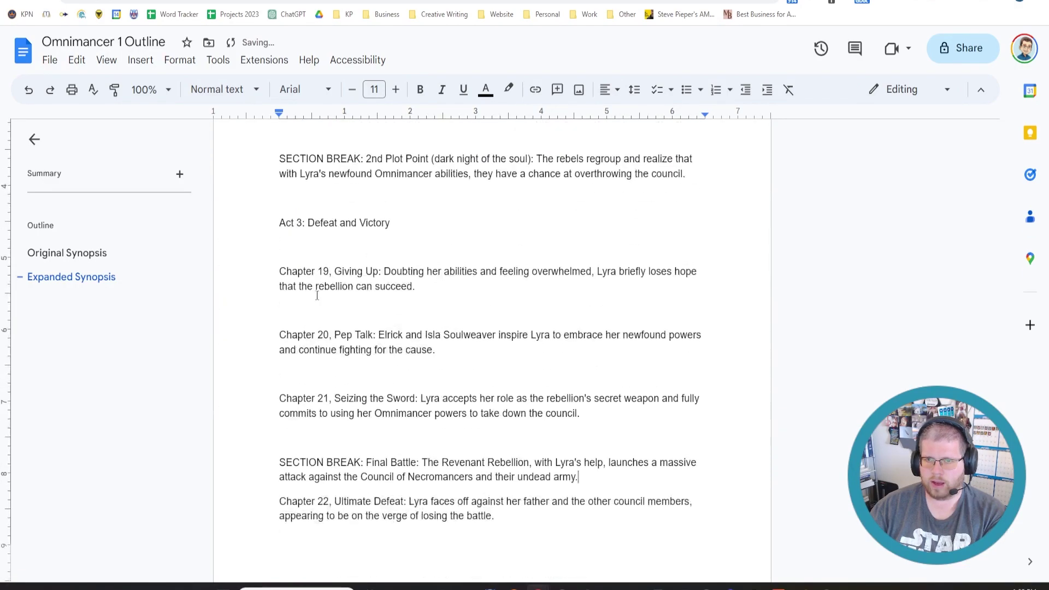
left_click(312, 444)
key("BackSpace")
left_click(335, 372)
key("BackSpace")
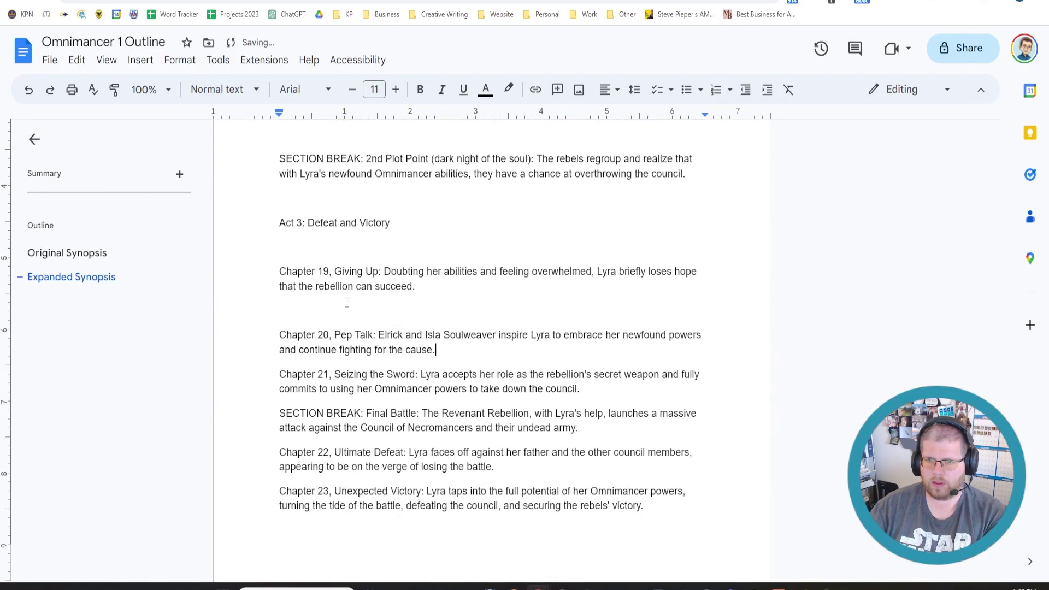
left_click(346, 311)
key("BackSpace")
left_click(350, 246)
key("BackSpace")
left_click(353, 199)
key("BackSpace")
Step: Remove the blank lines between the entries from the 2nd Pinch Point section break to the 2nd Plot Point section break
scroll(398, 374, "up", 4)
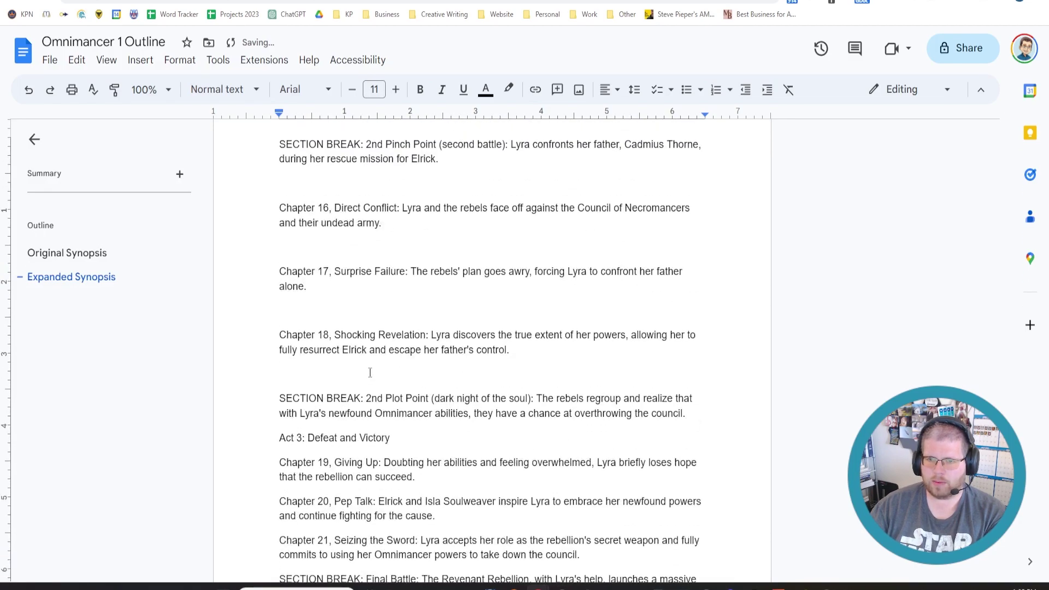
left_click(376, 373)
key("BackSpace")
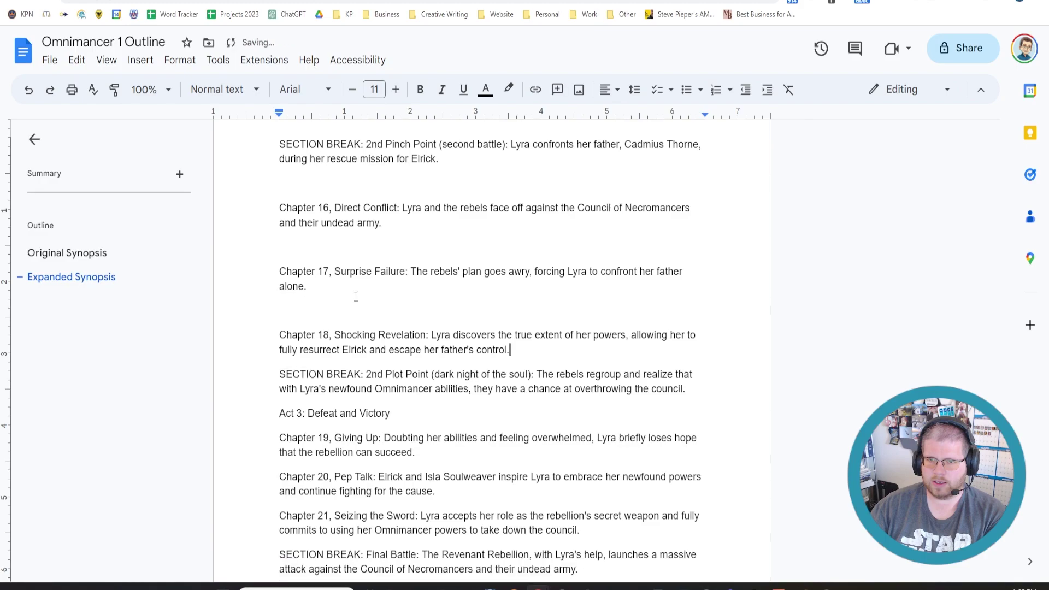
left_click(350, 312)
key("BackSpace")
left_click(355, 245)
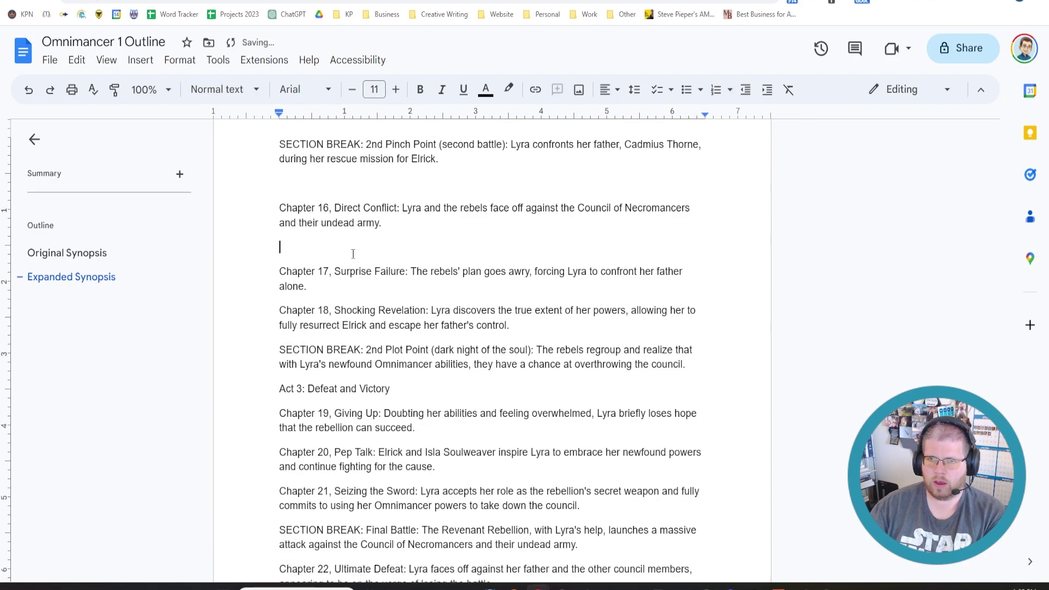
key("BackSpace")
scroll(335, 367, "up", 3)
left_click(336, 350)
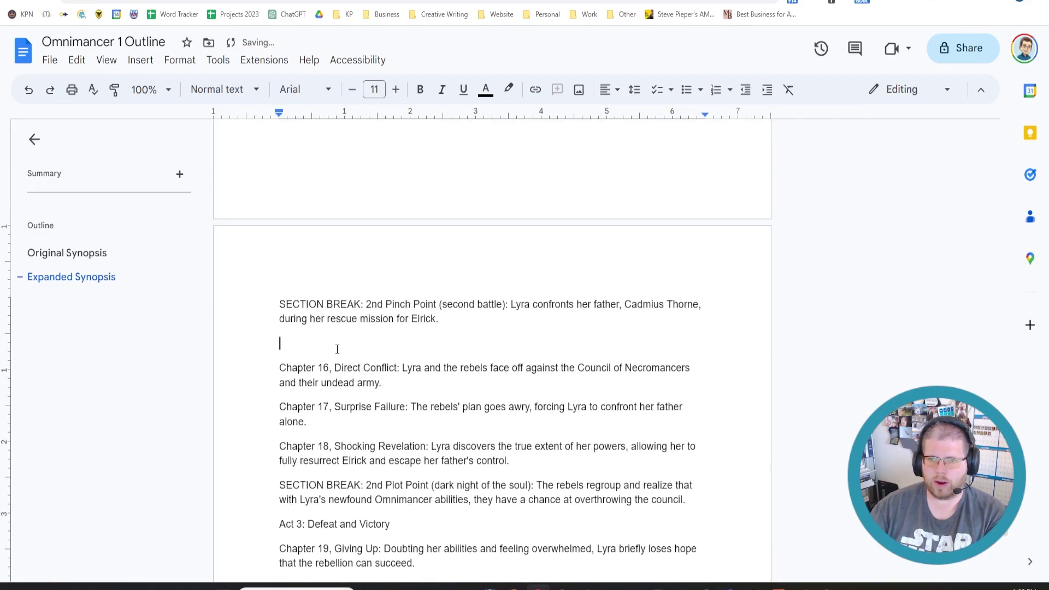
key("BackSpace")
Step: Remove the blank lines from Chapter 12 through the 2nd Pinch Point section break, including around the Act 2B title
scroll(337, 349, "up", 4)
left_click(379, 386)
key("BackSpace")
left_click(362, 299)
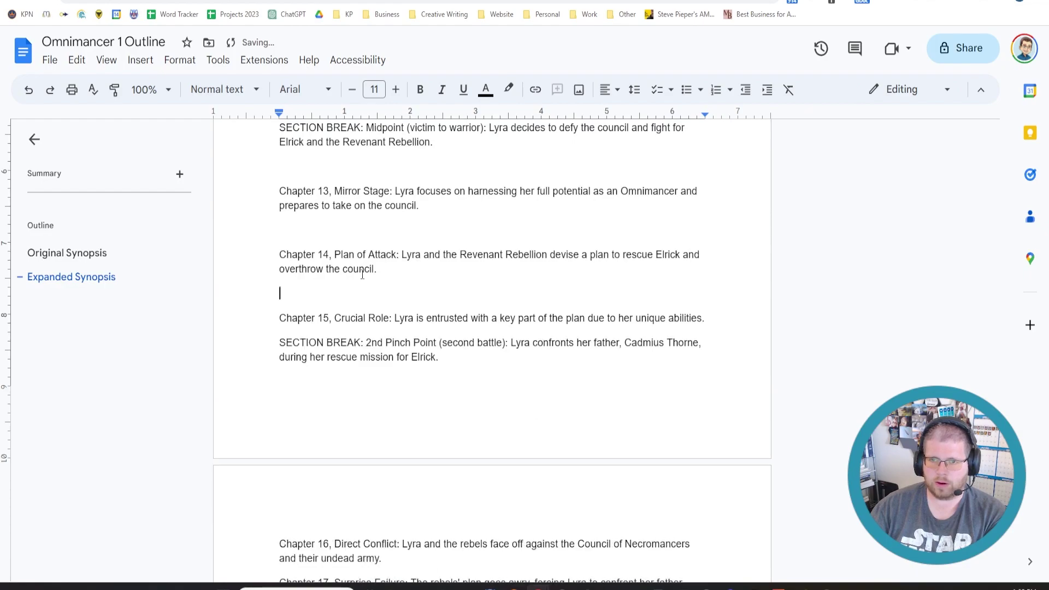
key("BackSpace")
left_click(362, 234)
key("BackSpace")
scroll(379, 399, "up", 5)
scroll(379, 399, "up", 1)
left_click(350, 475)
key("BackSpace")
left_click(352, 422)
key("BackSpace")
left_click(359, 368)
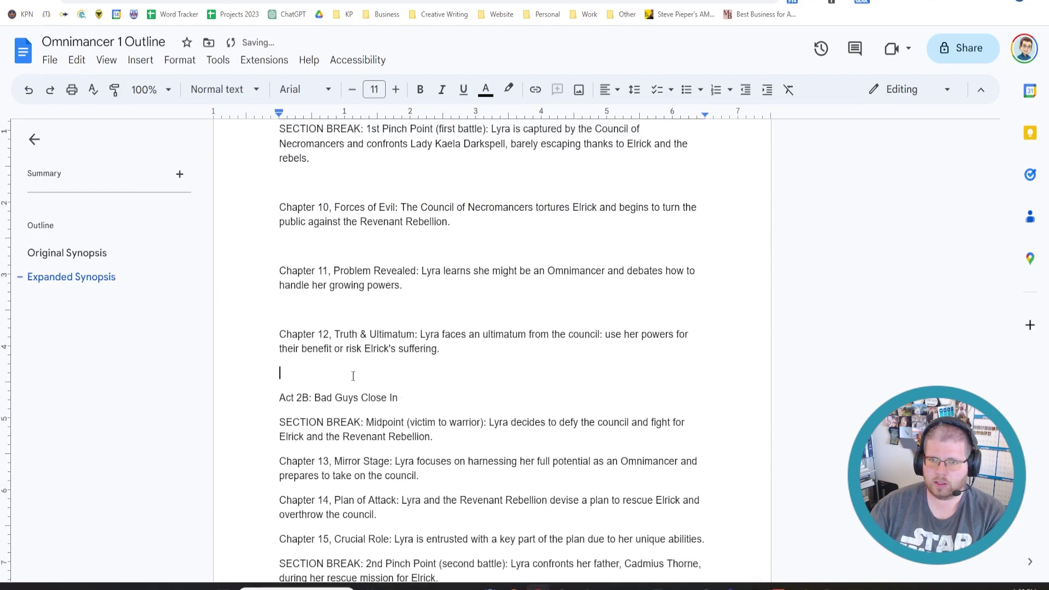
key("BackSpace")
Step: Remove the blank lines between the entries from Chapter 9 through Chapter 12
left_click(363, 309)
key("BackSpace")
left_click(366, 260)
scroll(366, 260, "up", 5)
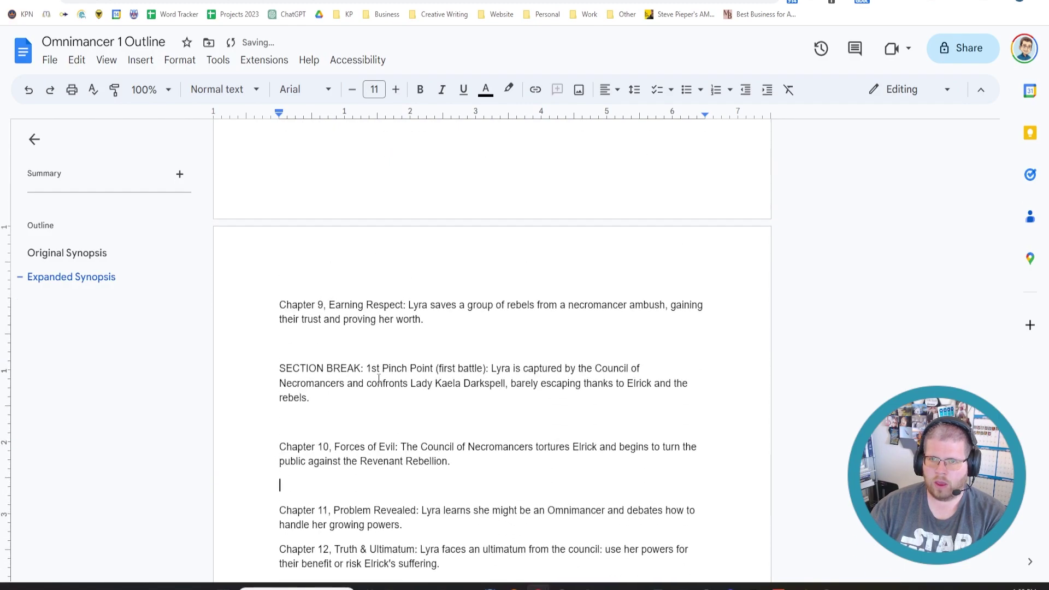
key("BackSpace")
left_click(344, 424)
key("BackSpace")
left_click(349, 346)
key("BackSpace")
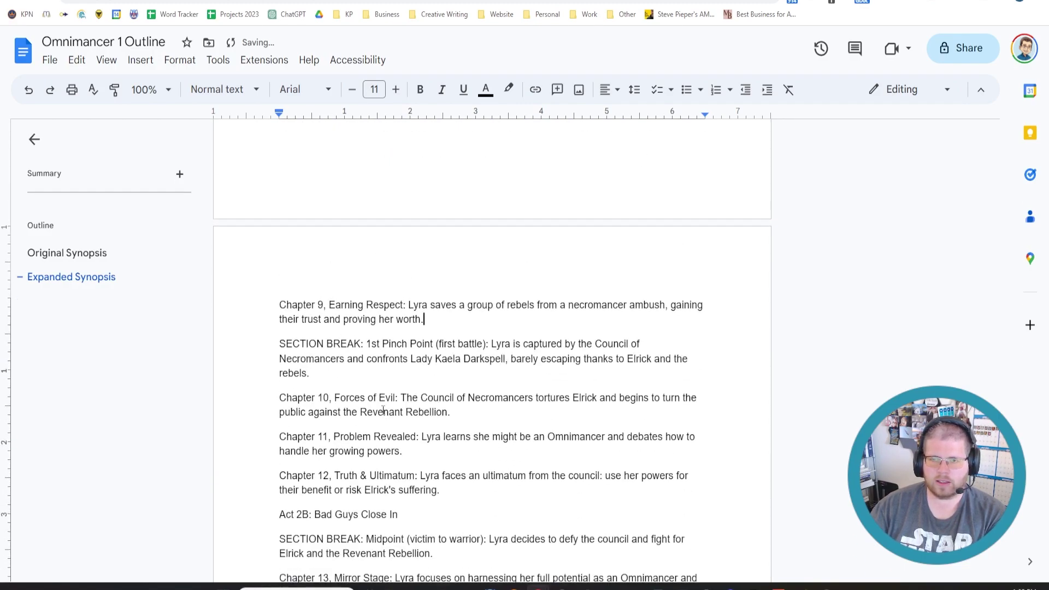
Step: Remove the blank lines from Chapter 6 through Chapter 9, including around the Act 2A title
scroll(377, 393, "up", 5)
left_click(372, 374)
key("BackSpace")
left_click(364, 318)
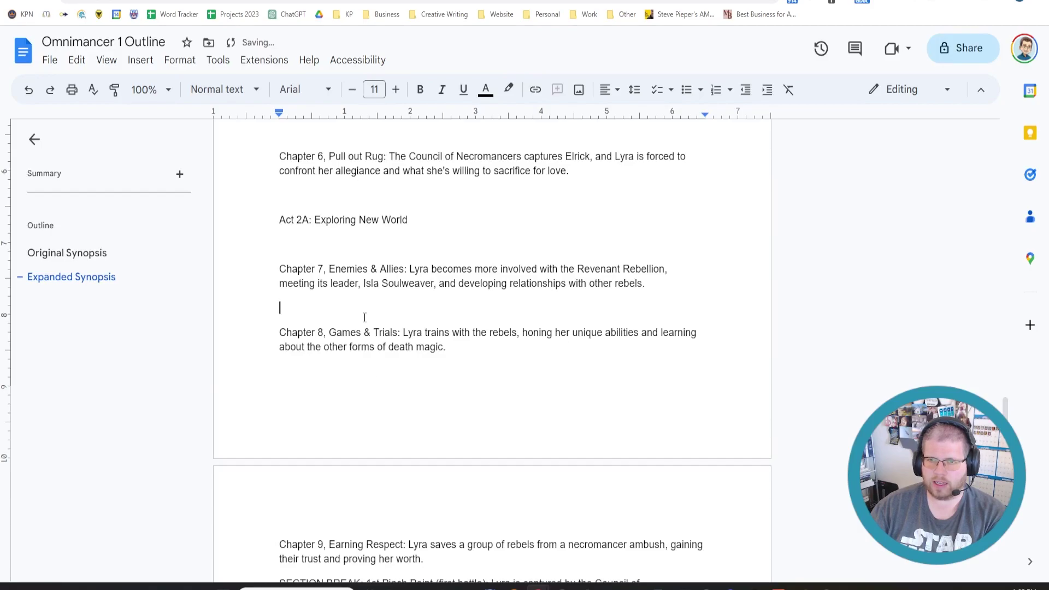
key("BackSpace")
left_click(362, 244)
key("BackSpace")
left_click(361, 196)
key("BackSpace")
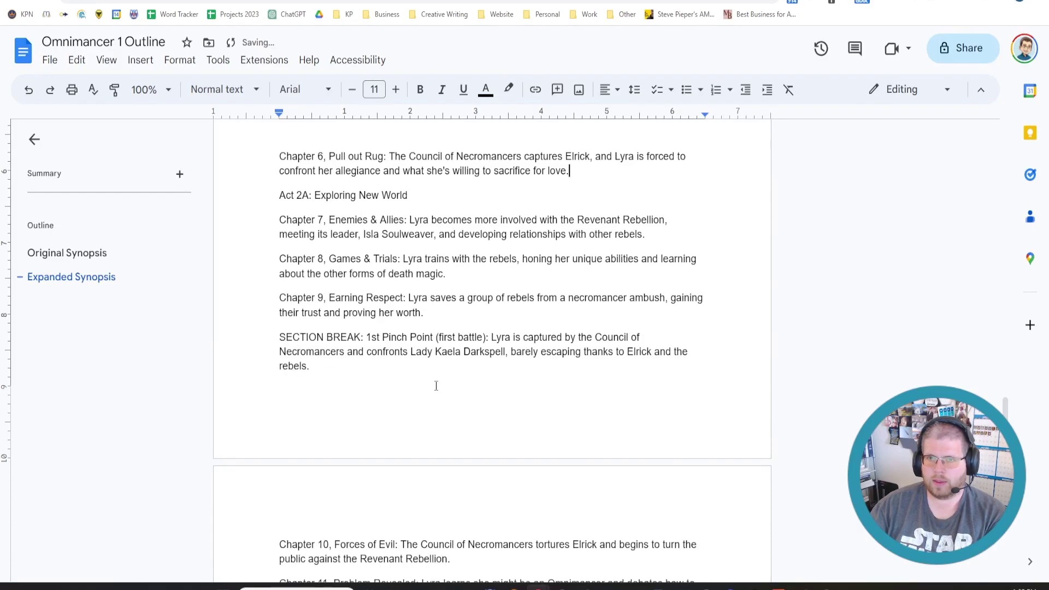
Step: Remove the blank lines between the entries from Chapter 3 through Chapter 6
scroll(361, 196, "up", 5)
left_click(353, 372)
key("BackSpace")
left_click(342, 310)
key("BackSpace")
left_click(344, 242)
key("BackSpace")
left_click(344, 182)
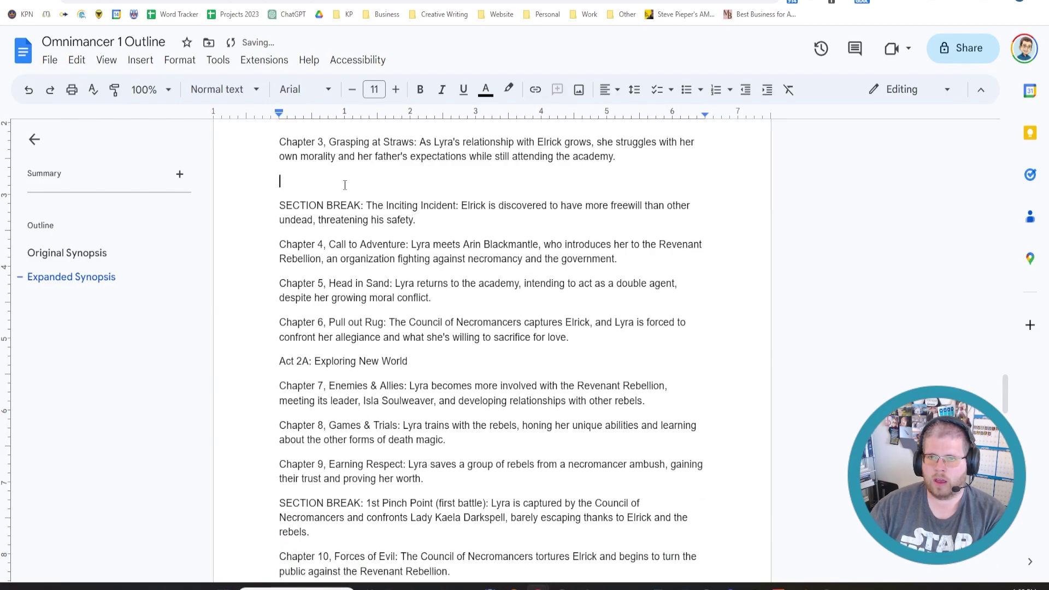
key("BackSpace")
Step: Remove the blank lines between the Act 1 title and Chapter 3
scroll(344, 182, "up", 5)
left_click(343, 358)
key("BackSpace")
left_click(315, 279)
key("BackSpace")
scroll(357, 361, "up", 5)
left_click(365, 304)
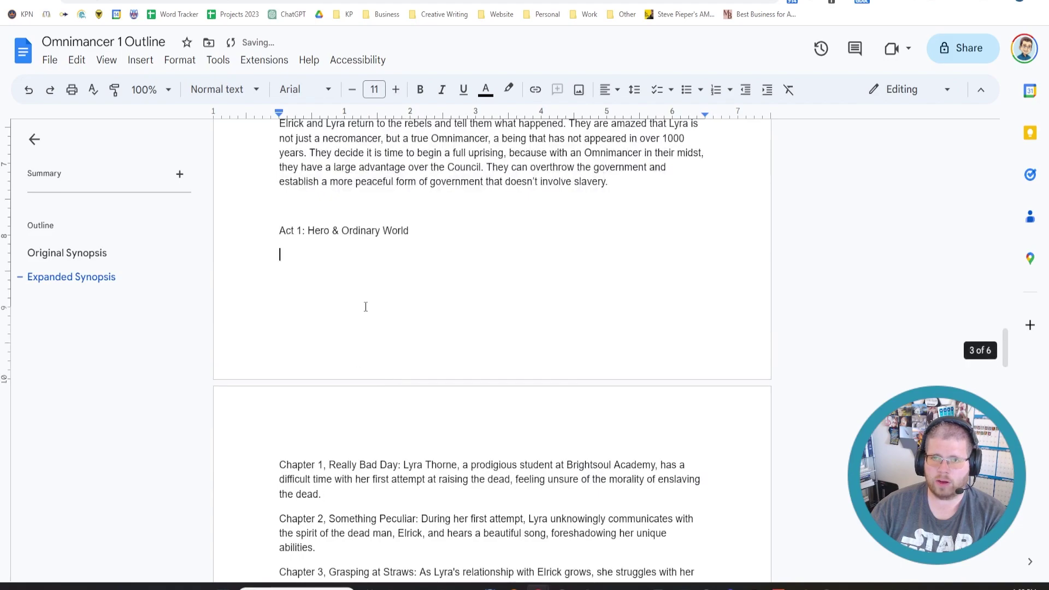
key("BackSpace")
Step: Add the title "Broad Outline" on its own line above Act 1 and format it as Heading 2
left_click(315, 215)
key("Return")
type("Ou")
key("BackSpace")
key("BackSpace")
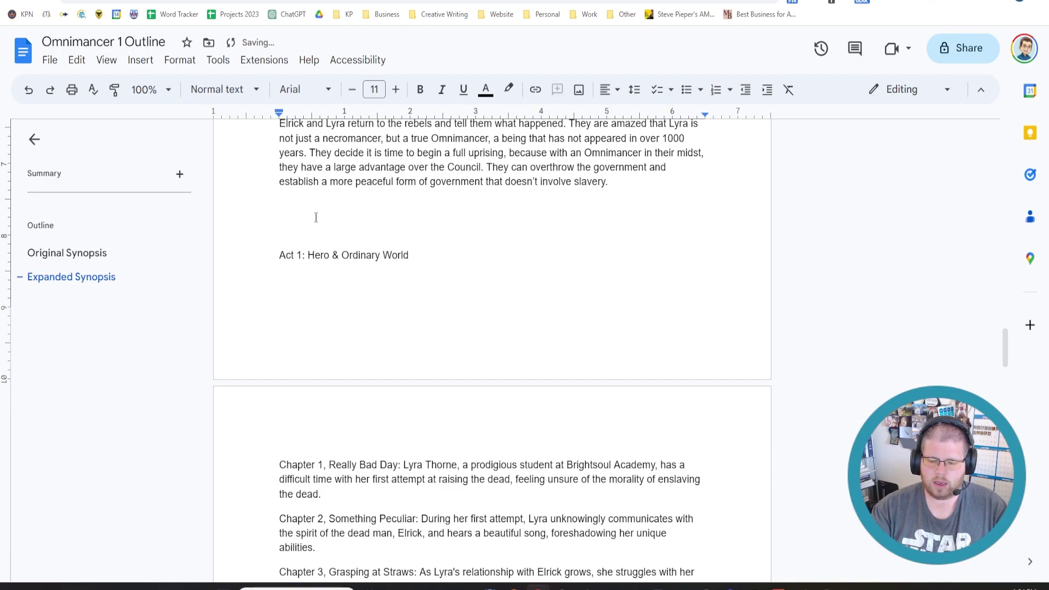
type("Broad OUtline")
key("BackSpace")
key("BackSpace")
key("BackSpace")
key("BackSpace")
key("BackSpace")
key("BackSpace")
type("utline")
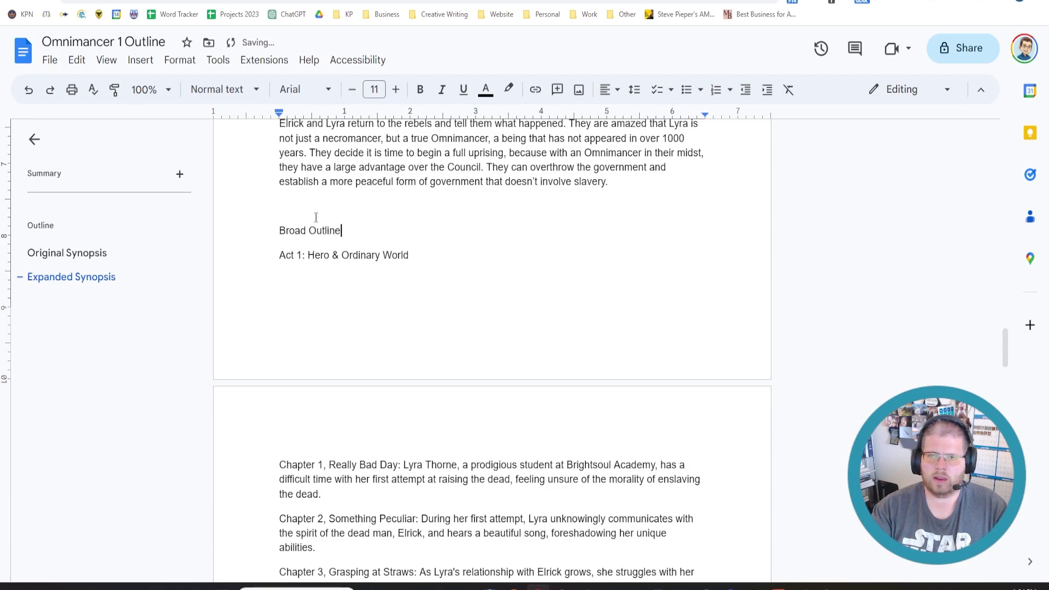
key("ctrl+alt+3")
key("ctrl+alt+2")
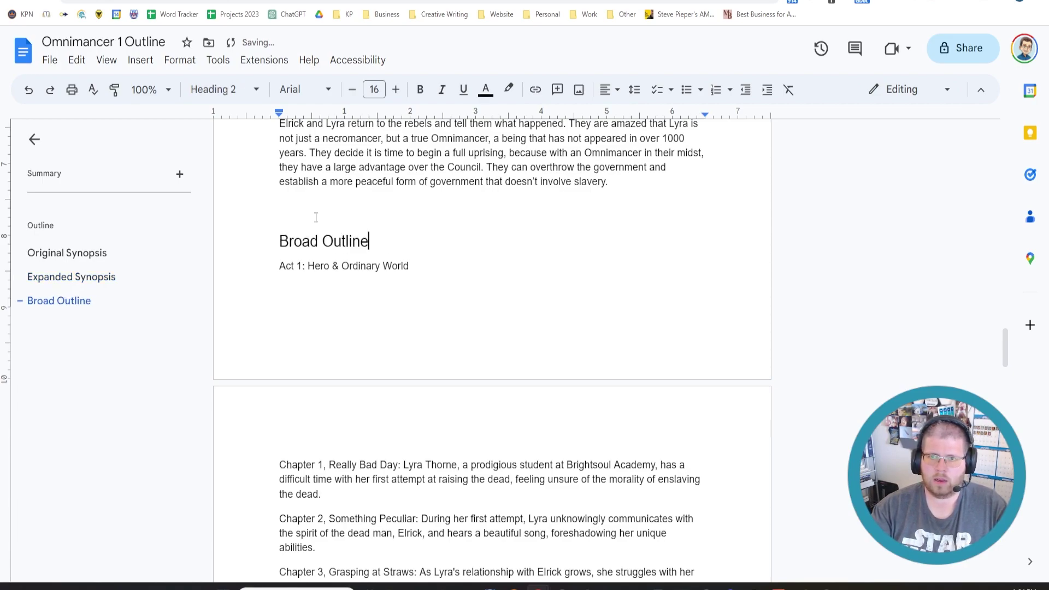
Step: Move "Act 1: Hero & Ordinary World" to a new page with a page break and format it as Heading 3
left_click(280, 266)
key("Return")
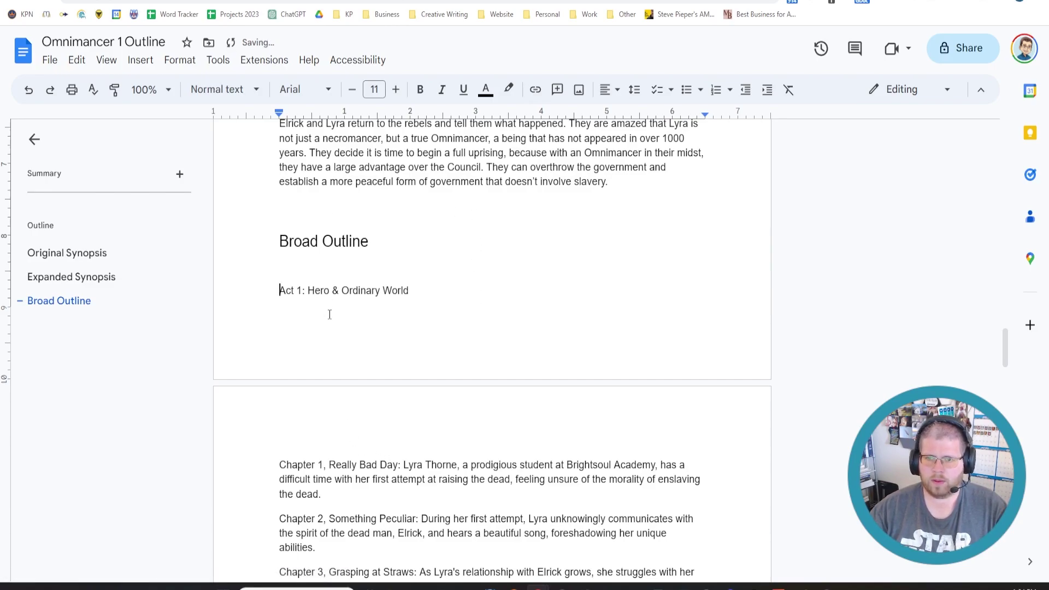
key("ctrl+Return")
key("ctrl+alt+3")
scroll(350, 382, "down", 2)
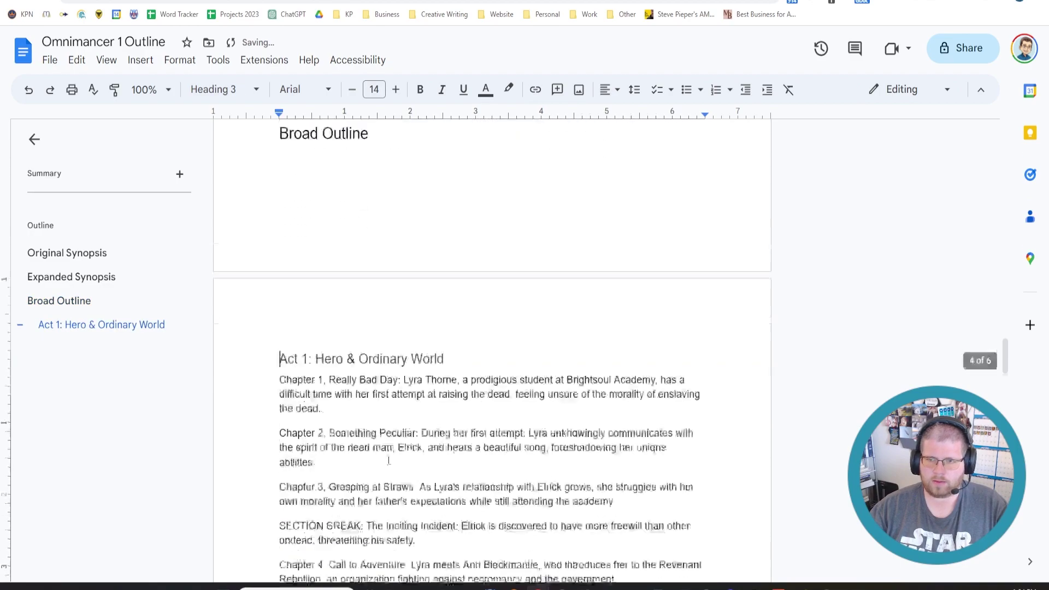
Step: Format the Act 2A, Act 2B and Act 3 title lines as Heading 3
scroll(390, 461, "down", 5)
left_click(340, 413)
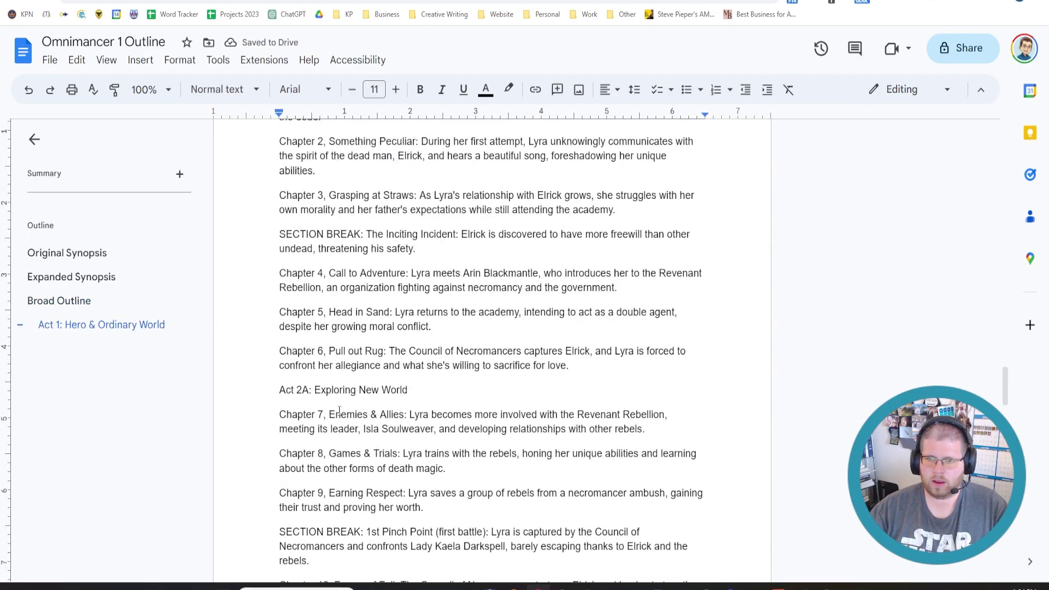
key("ctrl+alt+3")
scroll(337, 383, "down", 5)
scroll(329, 348, "down", 3)
left_click(327, 379)
key("ctrl+alt+3")
scroll(340, 416, "down", 1)
scroll(341, 415, "down", 4)
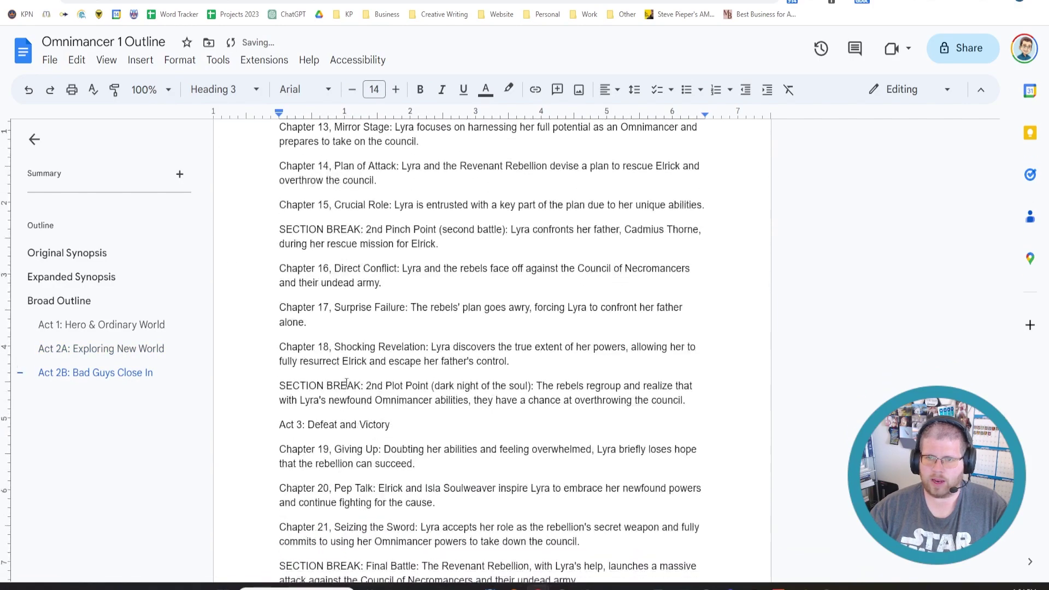
left_click(340, 431)
key("ctrl+alt+3")
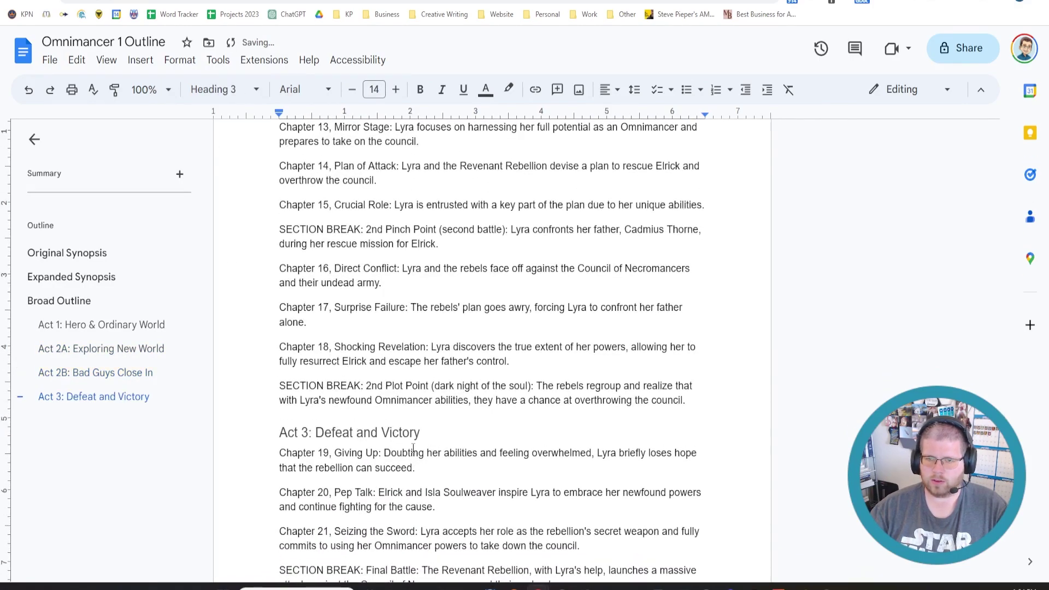
Step: Review the Act 1 chapters of the Broad Outline against the 24 Chapter Novel Outline summary on The Nerdy Novelist site
scroll(413, 449, "up", 20)
scroll(427, 387, "down", 2)
scroll(410, 378, "up", 1)
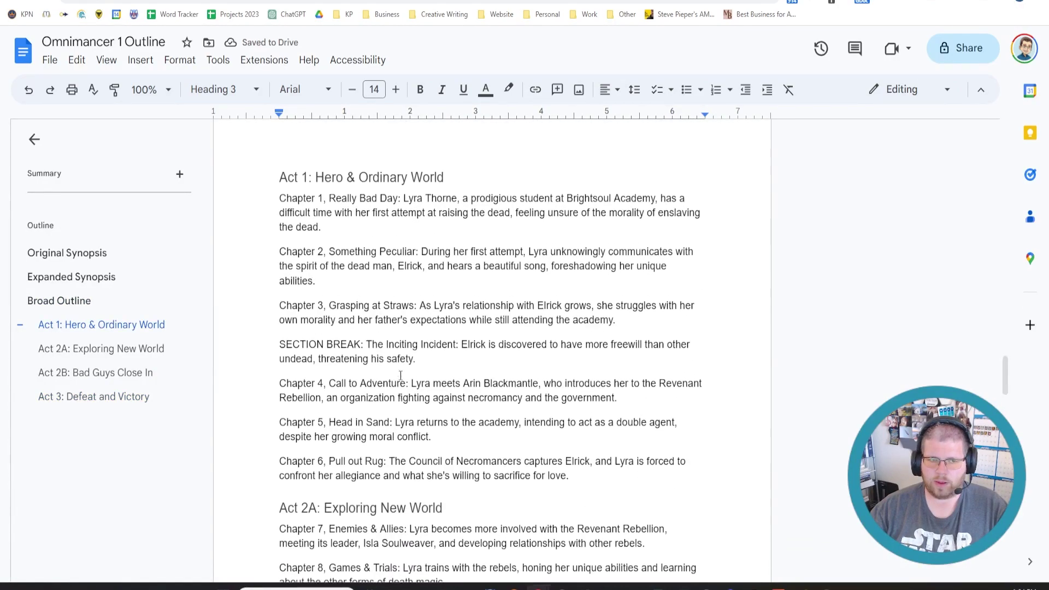
scroll(400, 376, "down", 1)
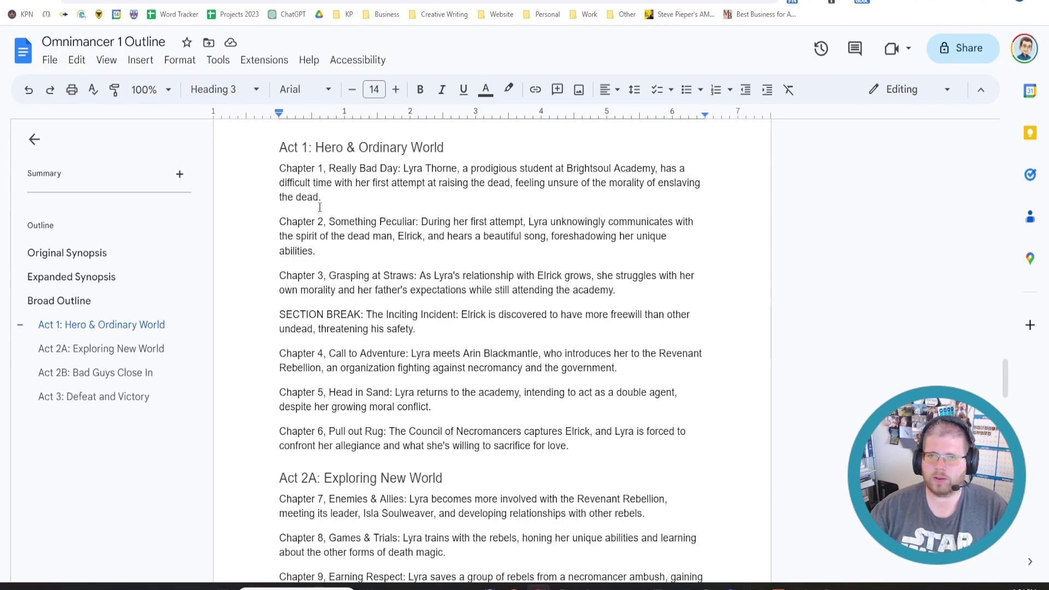
scroll(308, 316, "up", 3)
scroll(302, 316, "down", 3)
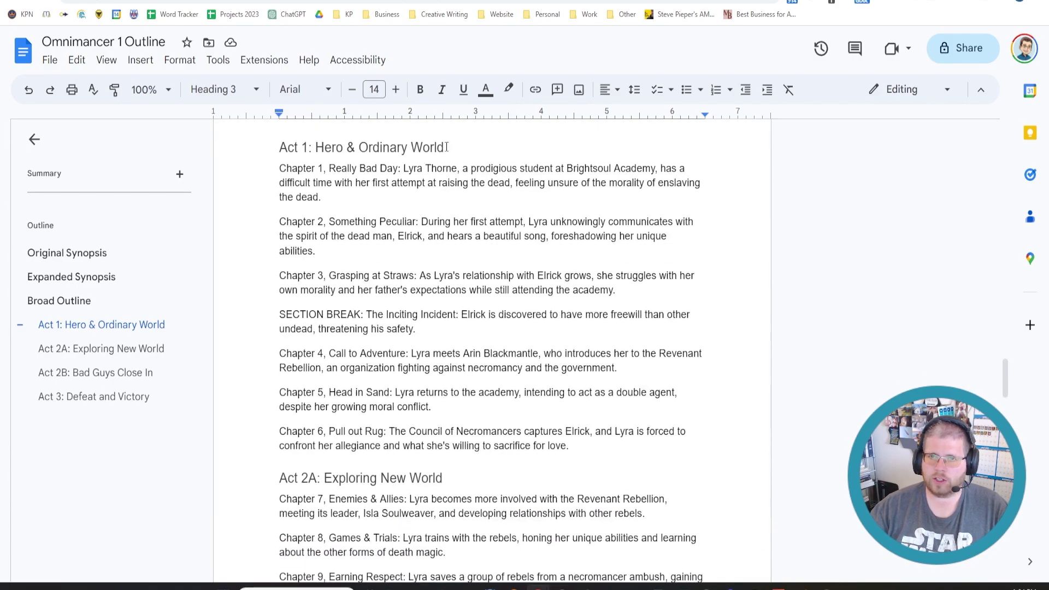
left_click(186, 1)
scroll(419, 372, "up", 8)
scroll(383, 408, "down", 7)
left_click(193, 372)
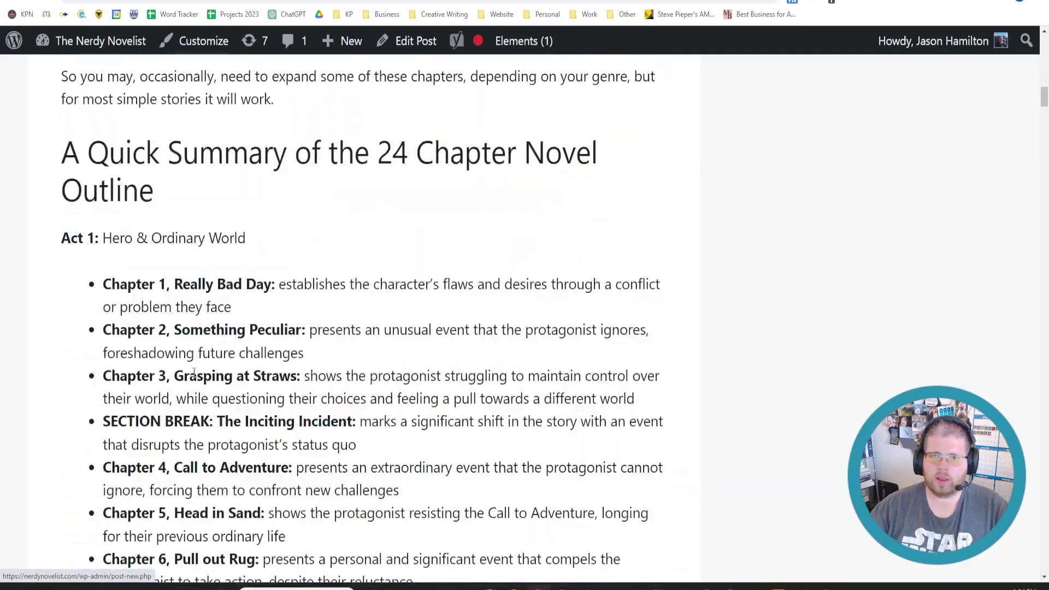
scroll(193, 371, "down", 3)
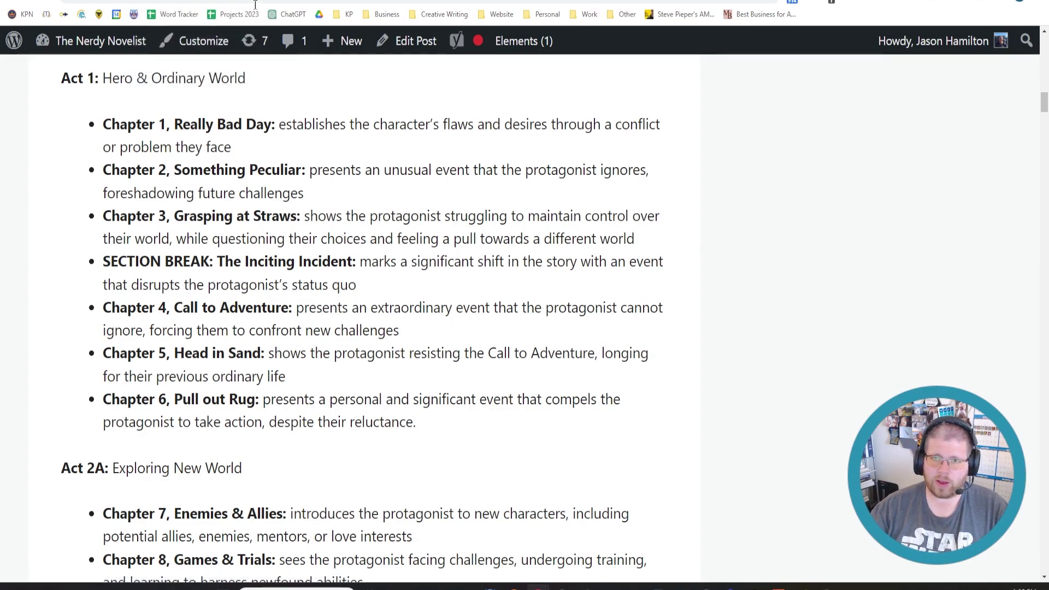
Step: In the Omnimancer 1 Outline document, delete the closing clause "feeling unsure of the morality of enslaving the dead." from the Chapter 1 entry
left_click(183, 1)
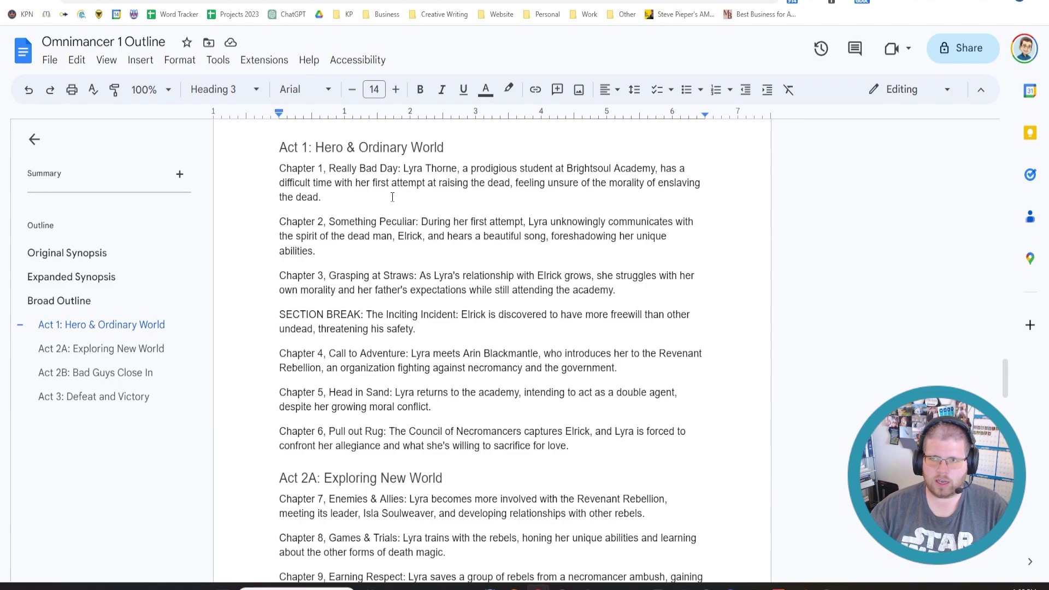
left_click_drag(322, 198, 612, 187)
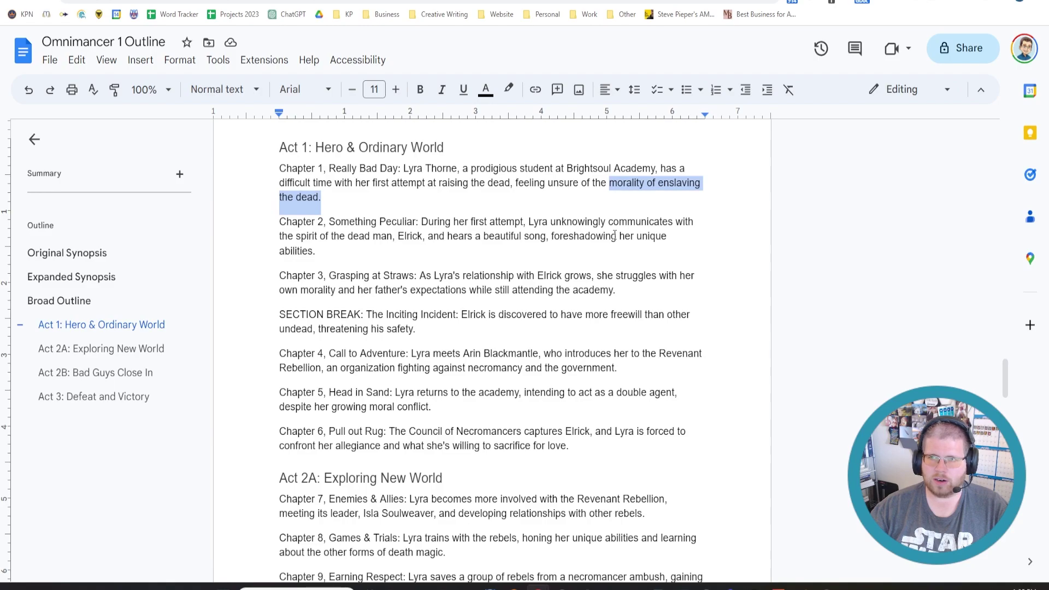
left_click(566, 203)
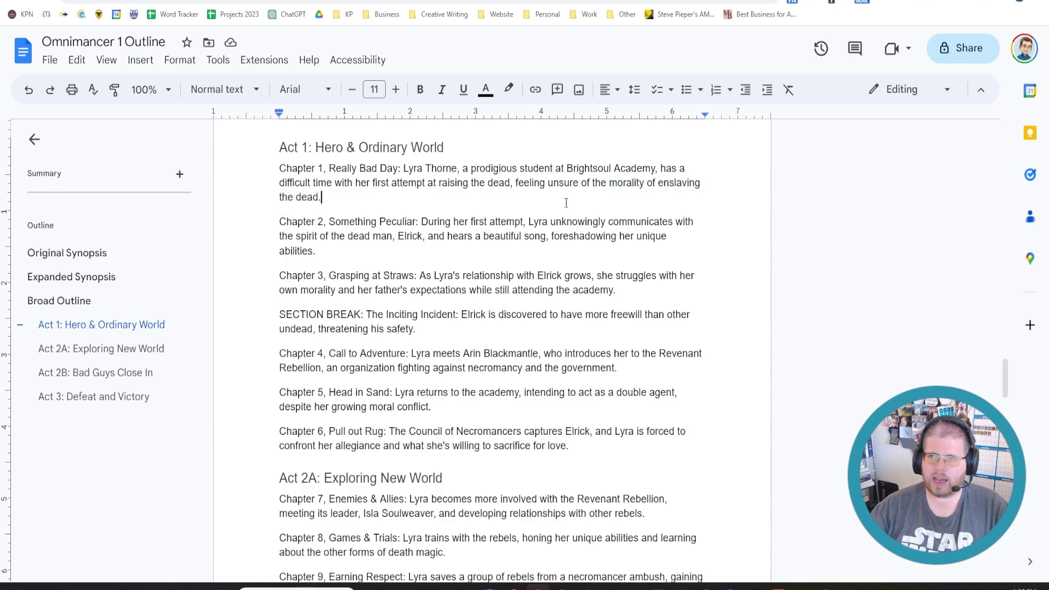
left_click_drag(525, 201, 516, 185)
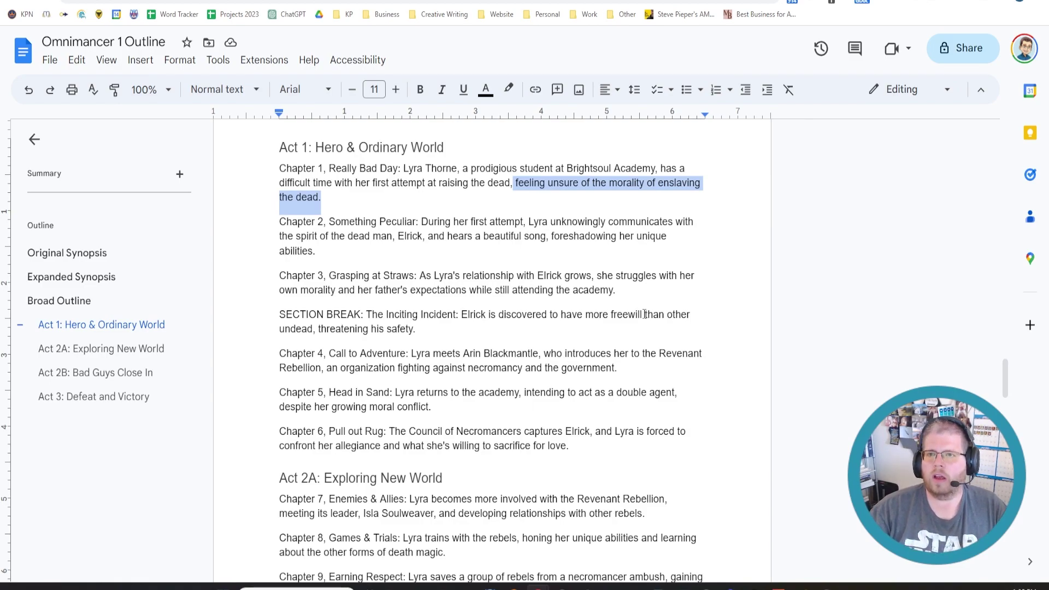
key("BackSpace")
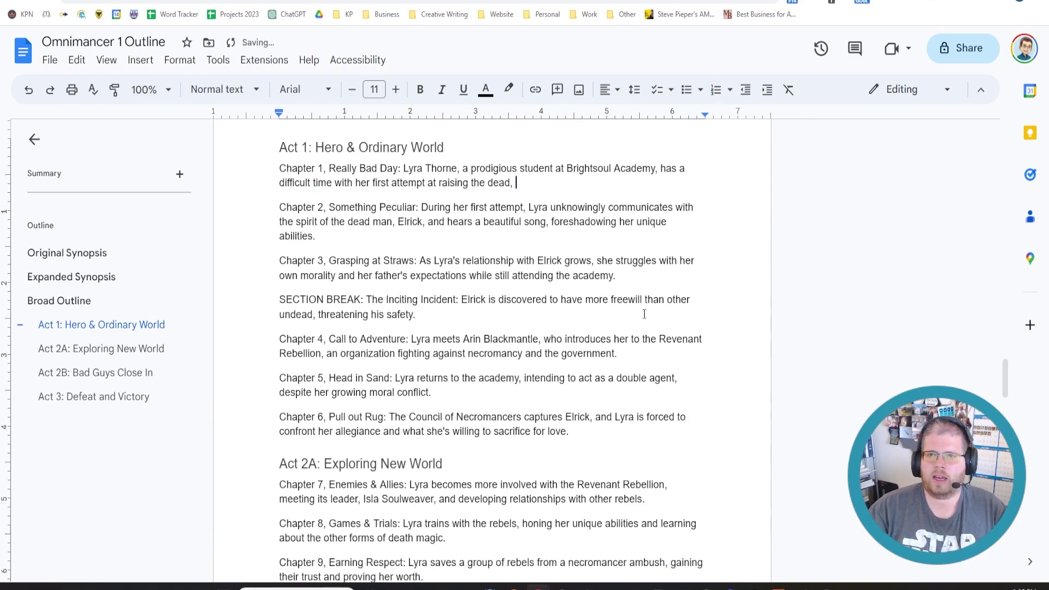
Step: Continue the Chapter 1 sentence with "because her latent Omnimancer abilities confuse her,"
type("beca")
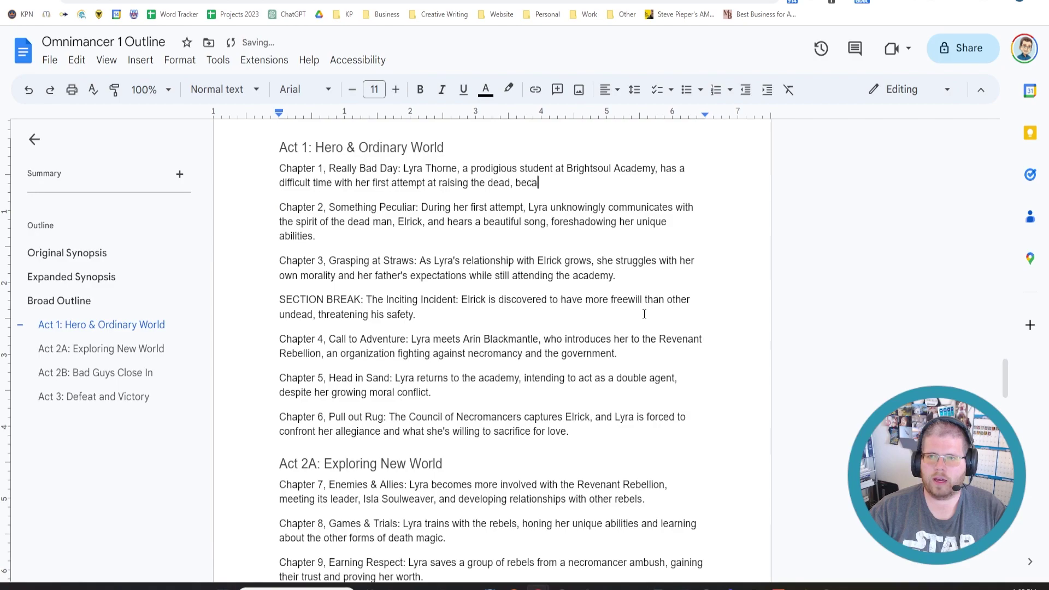
type("use her latent ")
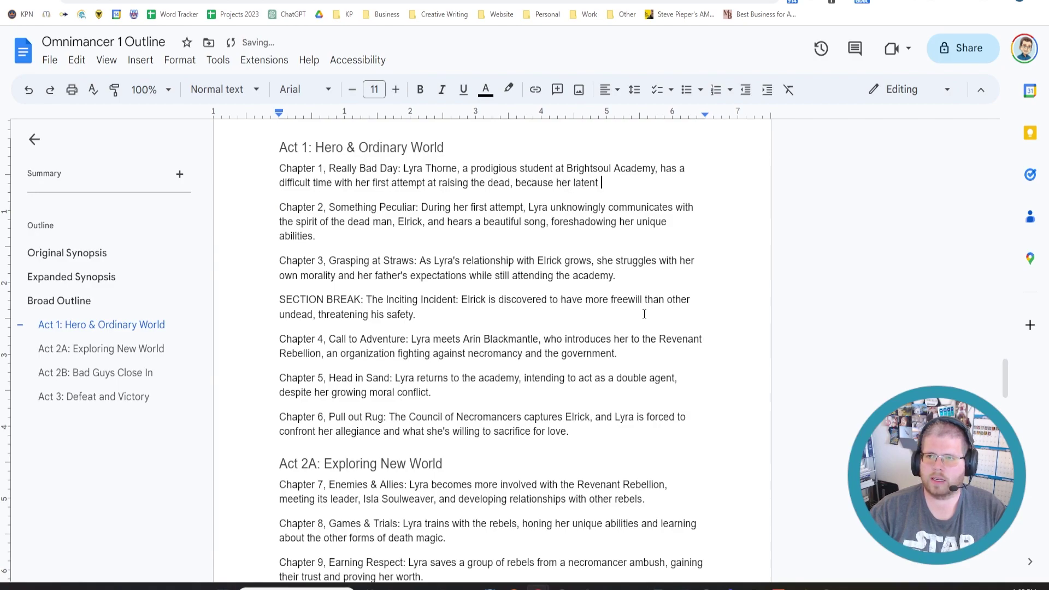
type("Omnimancer abi")
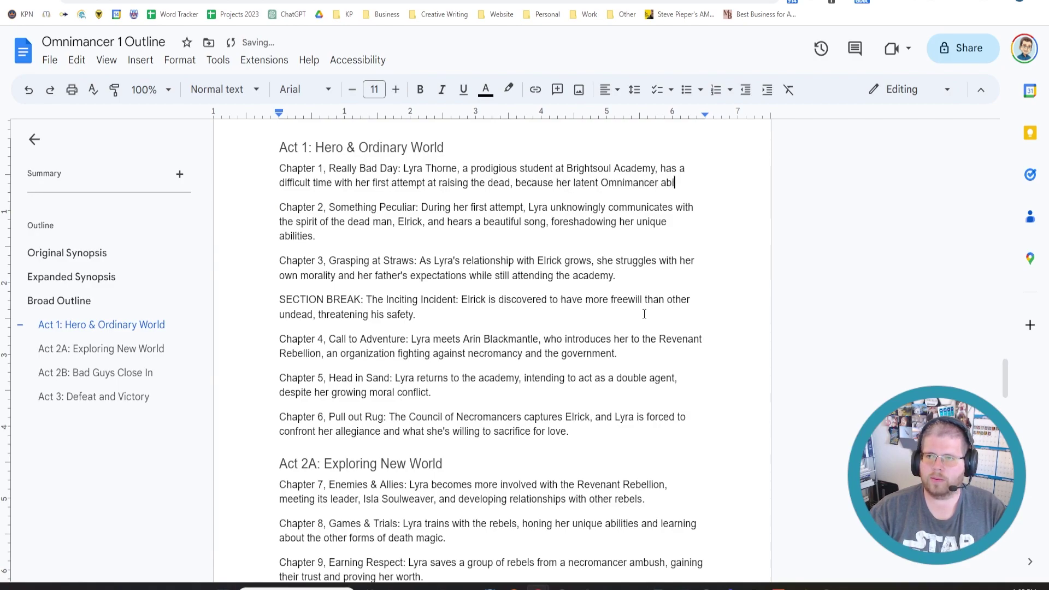
type("lities confu")
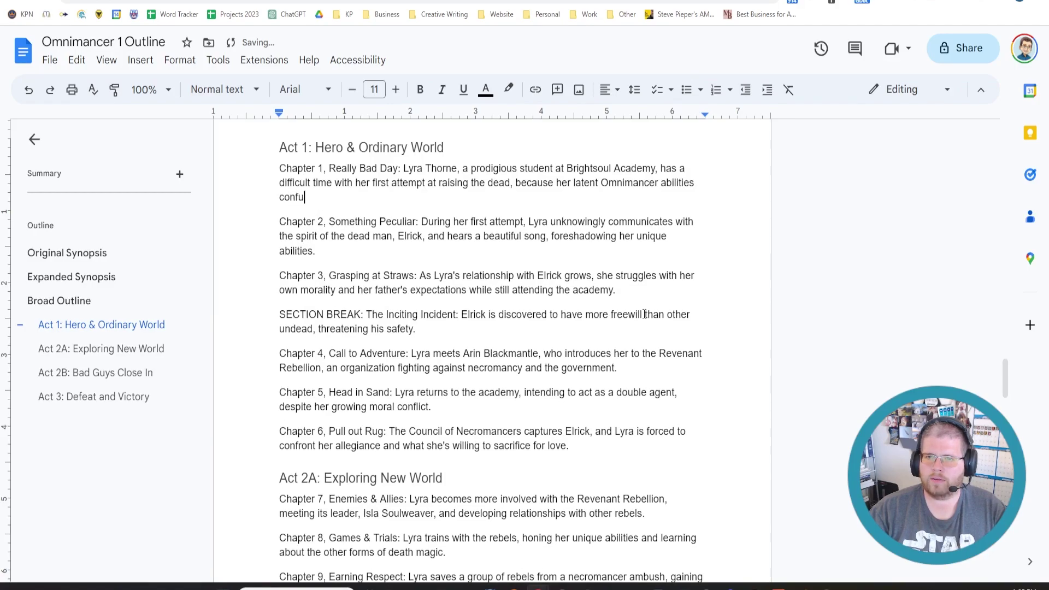
type("se her")
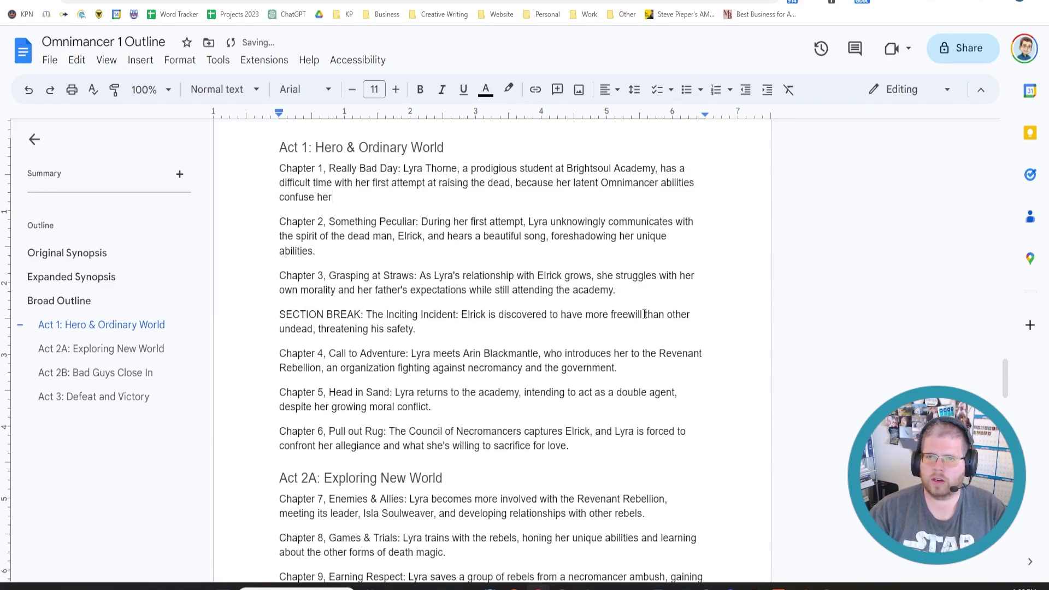
type(",")
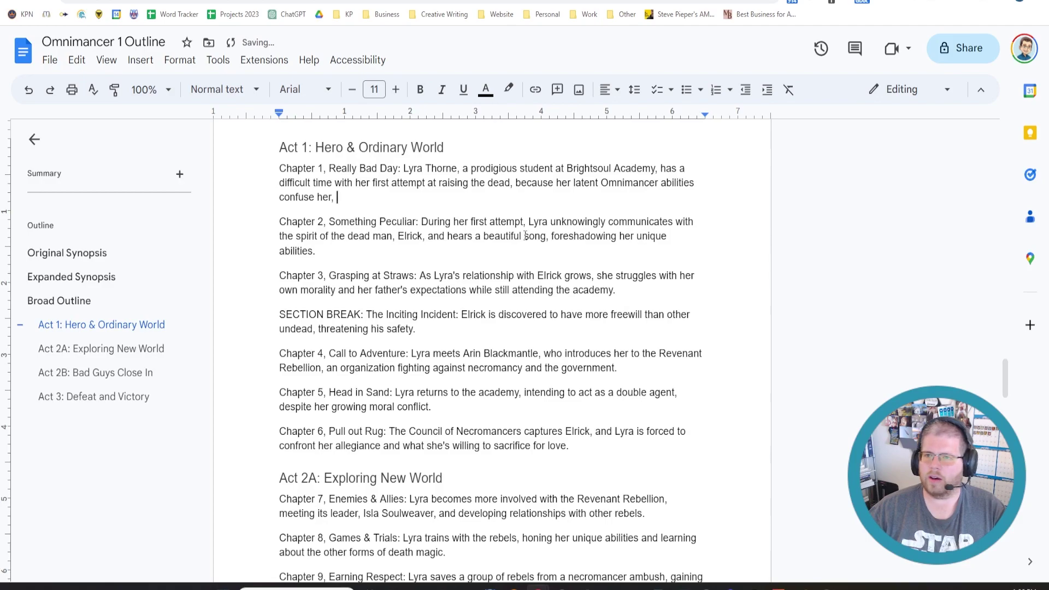
Step: Replace the words after "because" in Chapter 1 with "the undead person she is trying to animate is"
left_click(556, 185, "shift")
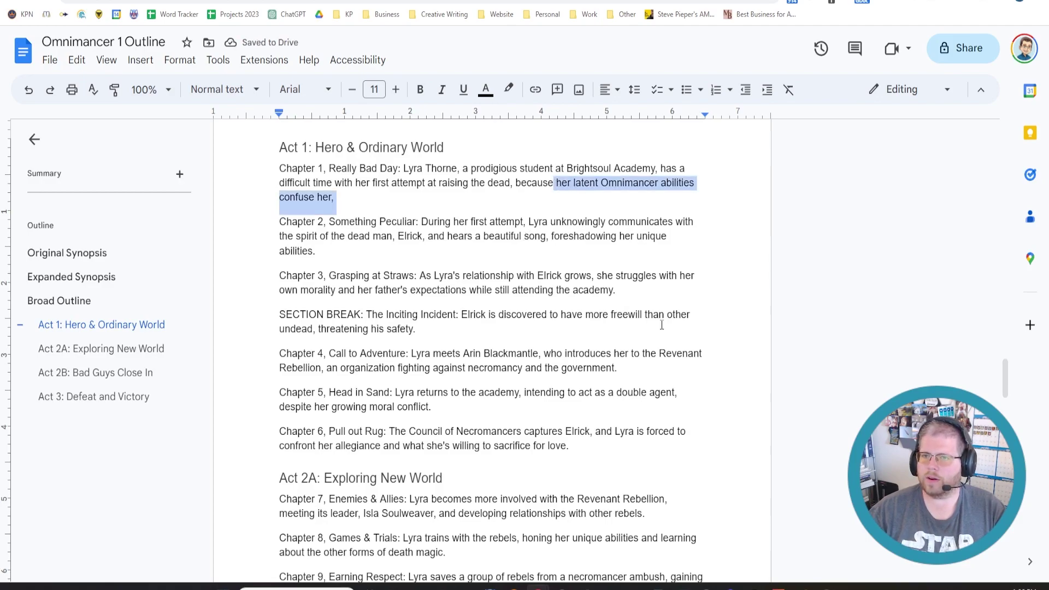
key("BackSpace")
type("the ")
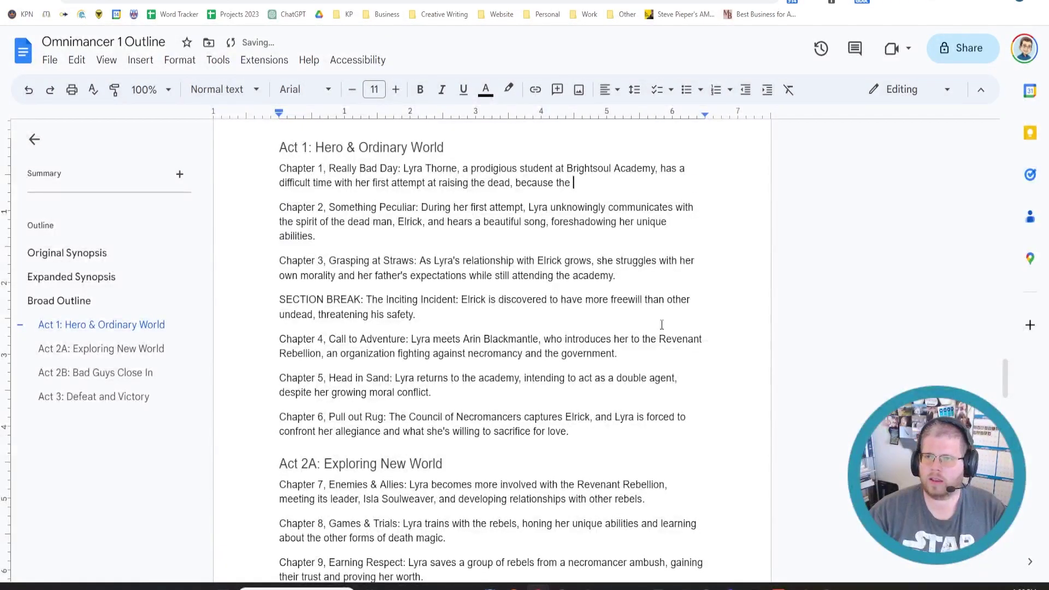
type("undead person she is tryi")
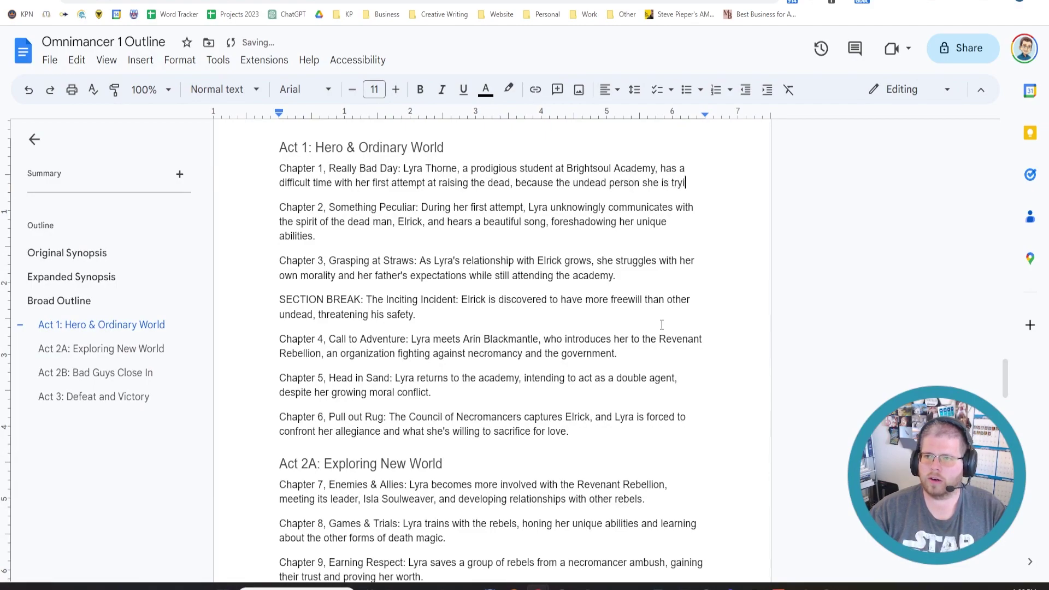
type("ng to animate is")
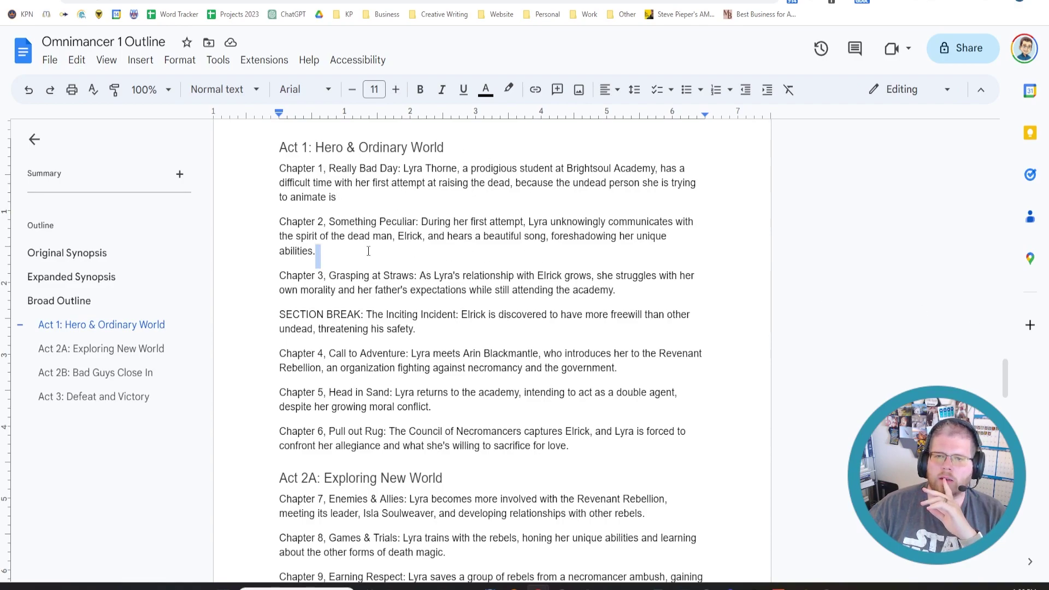
left_click_drag(317, 255, 335, 222)
left_click(506, 238)
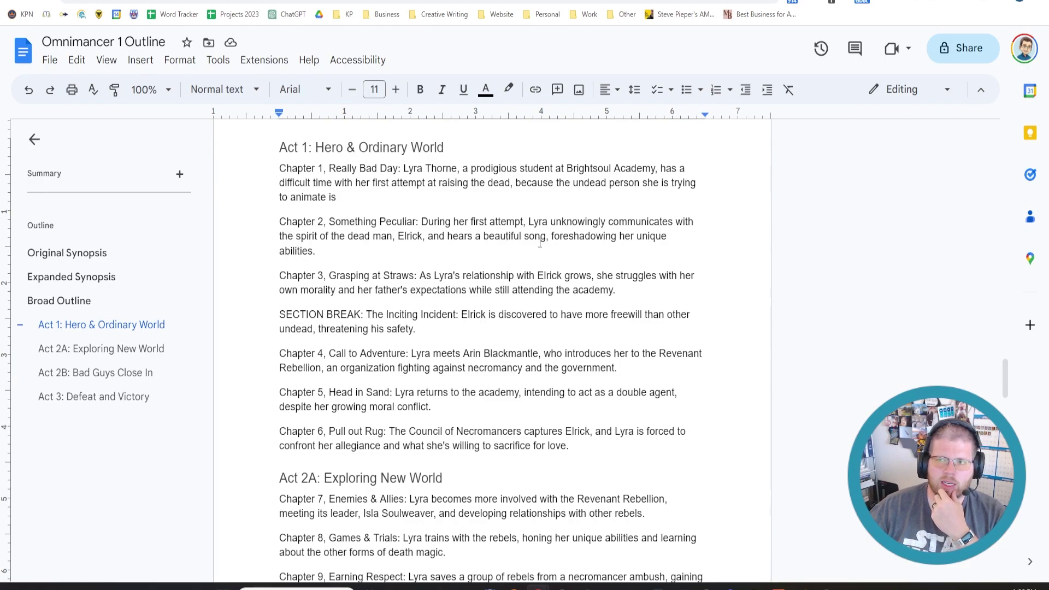
left_click_drag(552, 235, 553, 247)
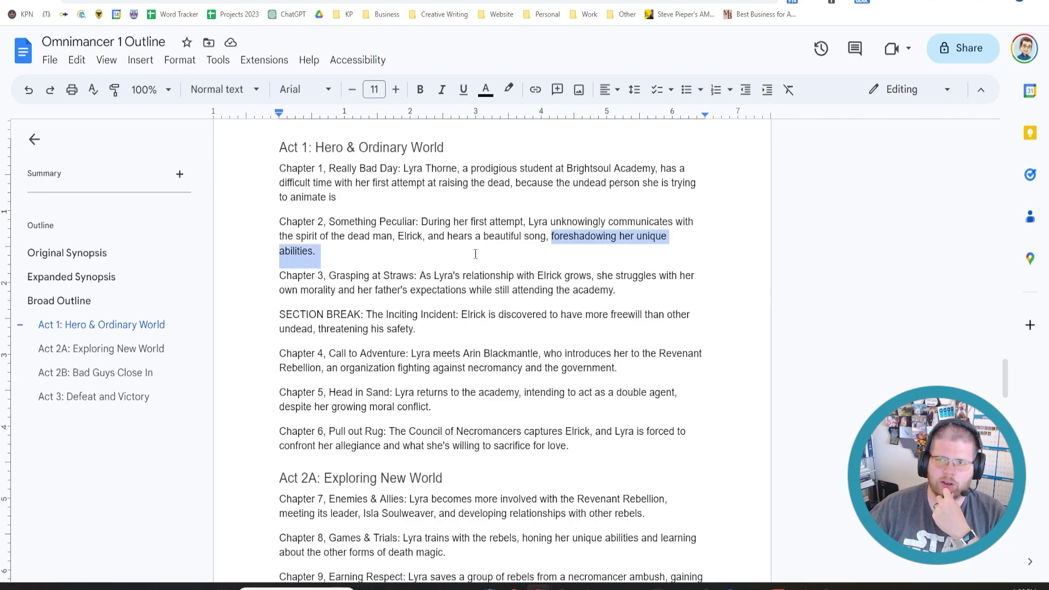
left_click(516, 261)
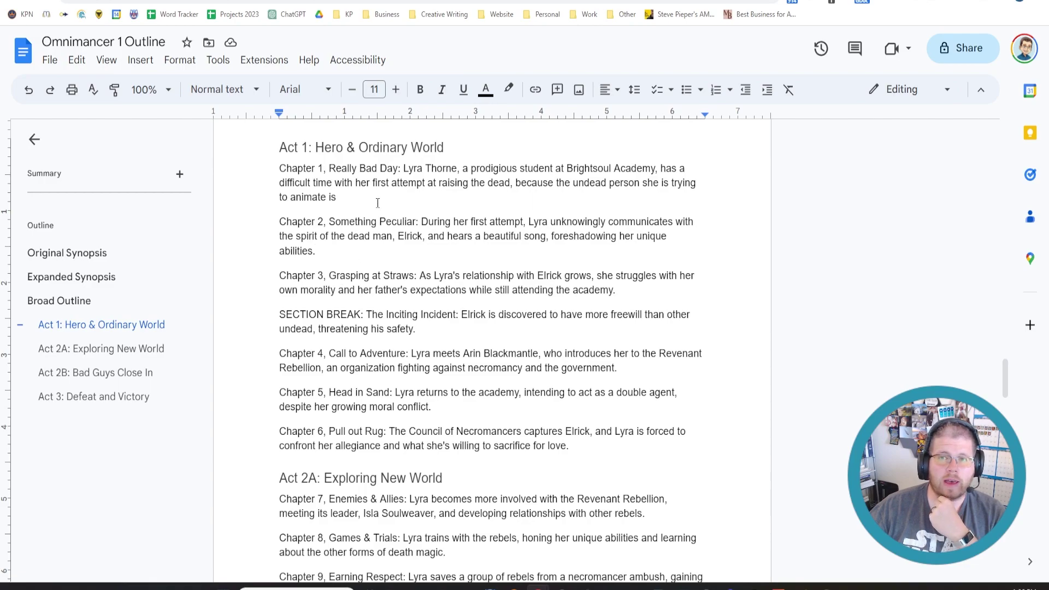
Step: Replace the "because" clause in Chapter 1 with "we are introduced to her friend, as well as her archnemesis Nyx."
left_click_drag(336, 198, 519, 184)
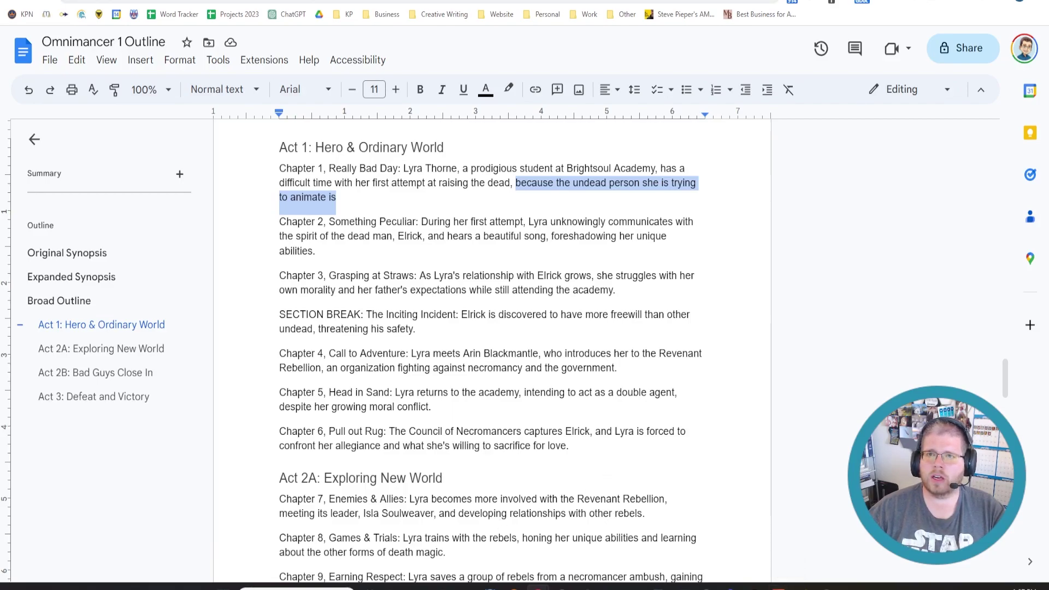
key("ctrl+t")
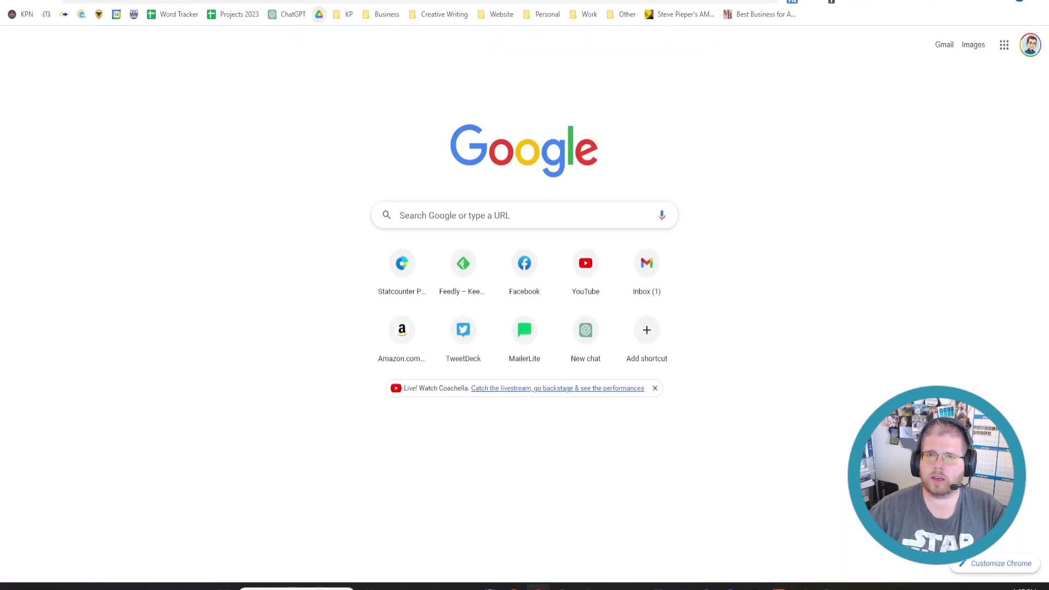
key("ctrl+w")
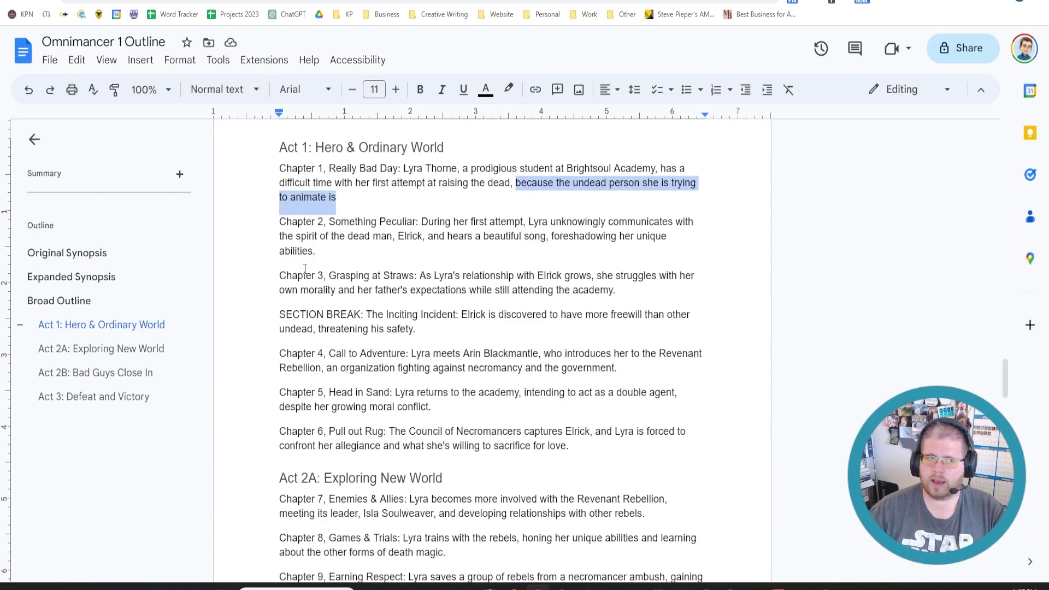
key("BackSpace")
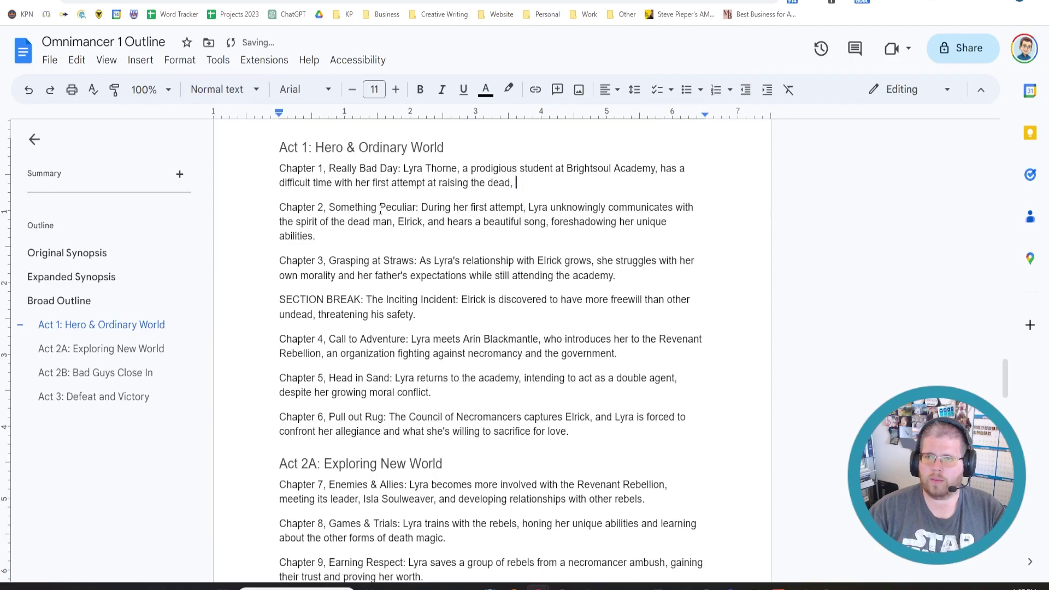
type("we are introduc")
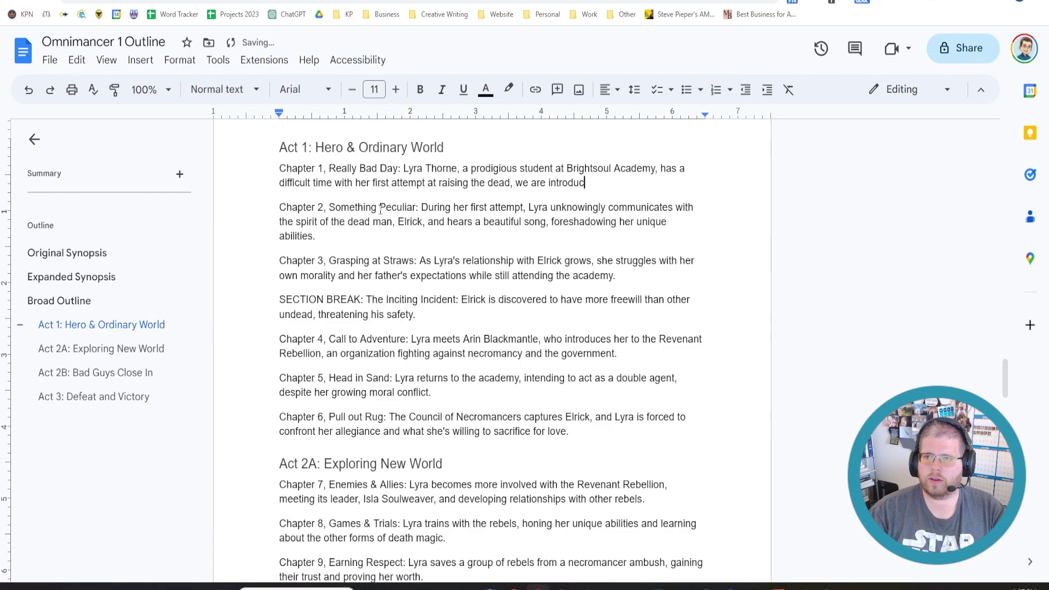
type("ed to her friend")
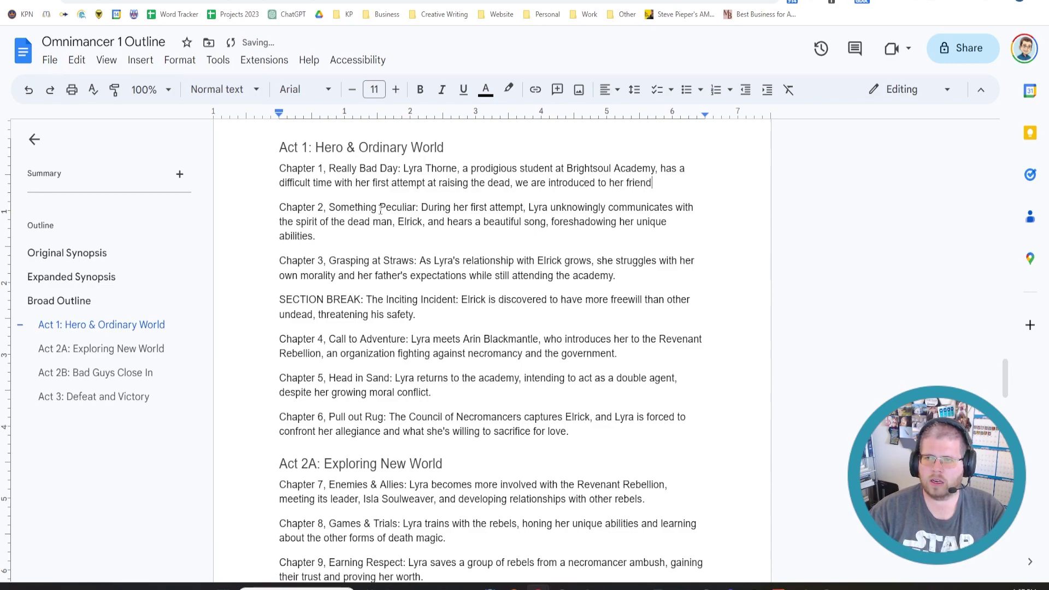
type(", as ")
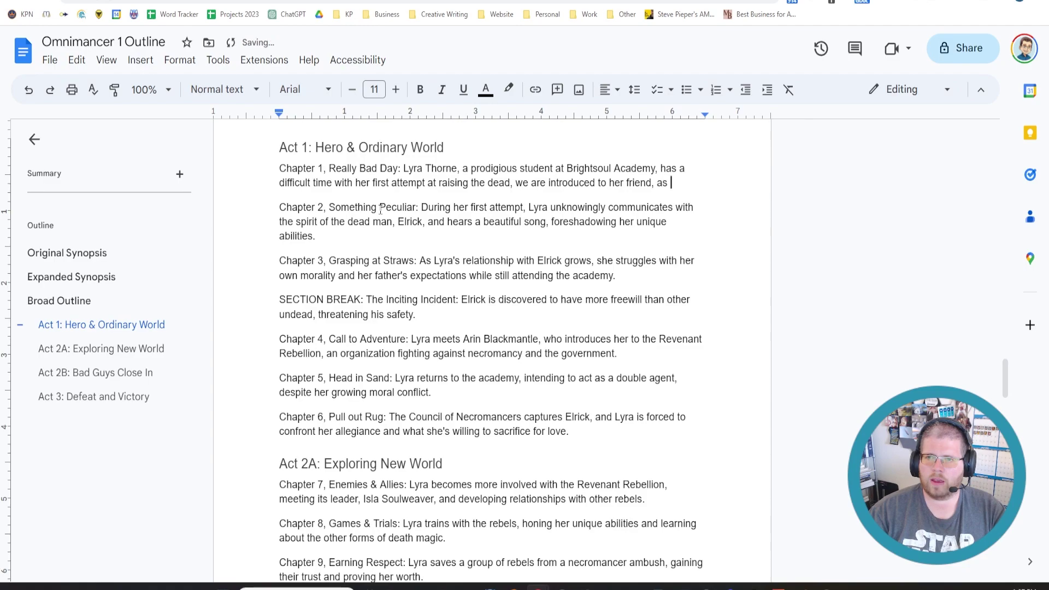
type("well as her ")
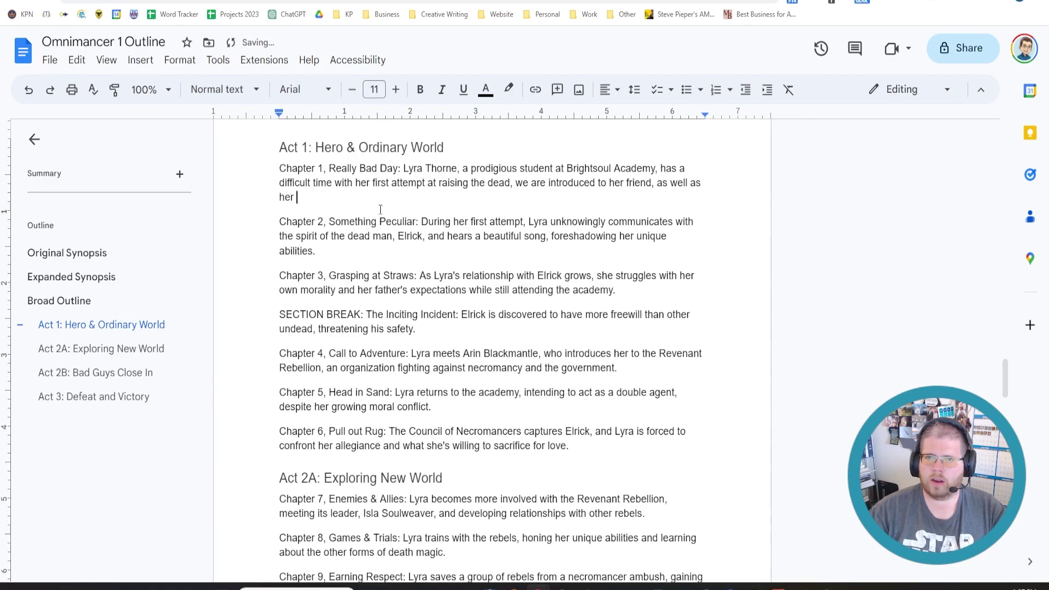
type("archnemes")
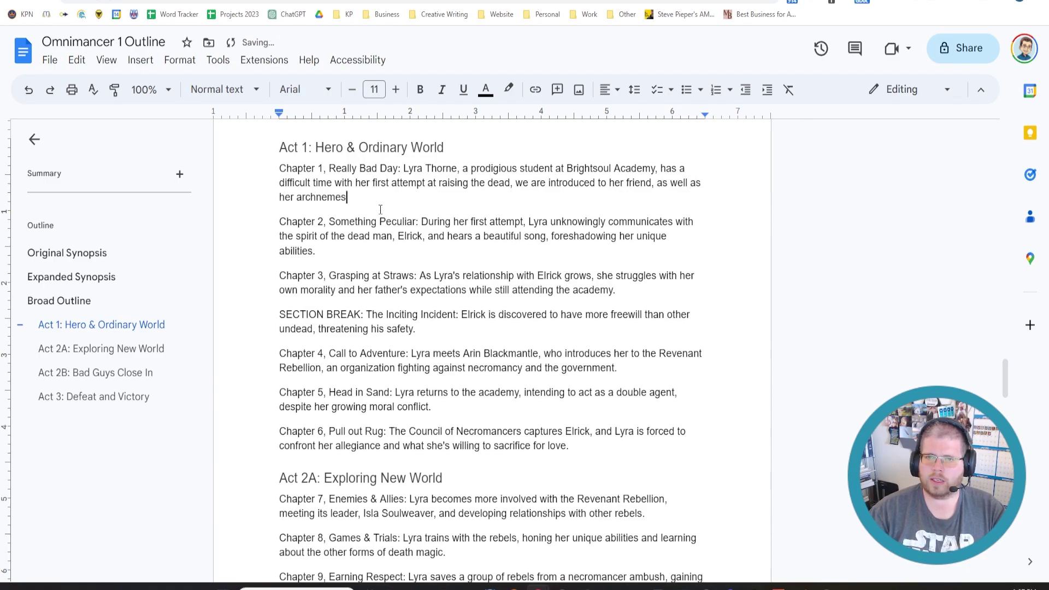
type("is Nyx. ")
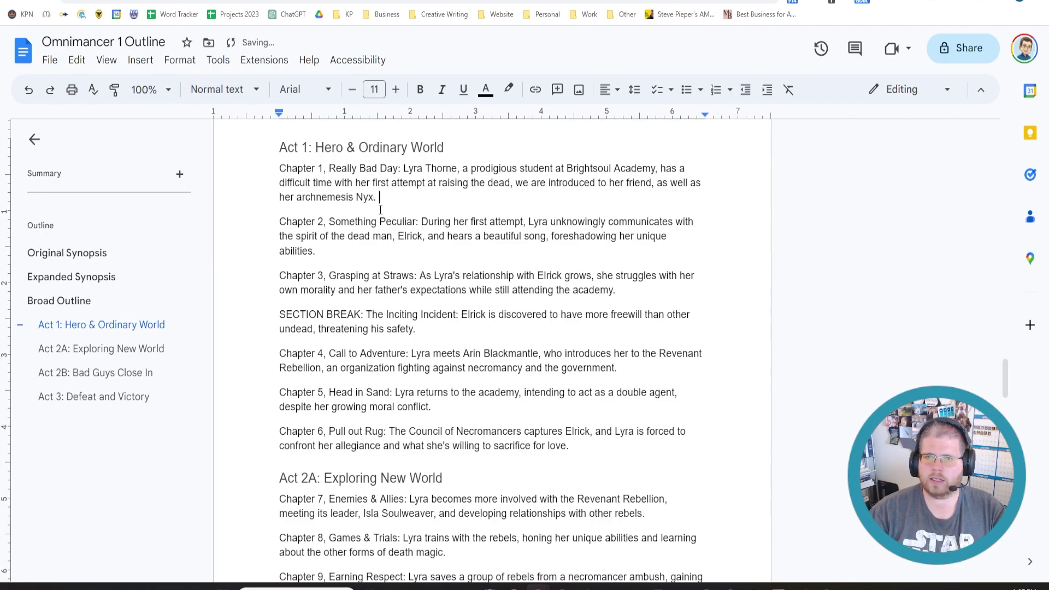
Step: Add to Chapter 1: "This chapter also establishes that Lyra is an important individual, or rather her father is, but we don't see anything about her father."
type("This chapter a")
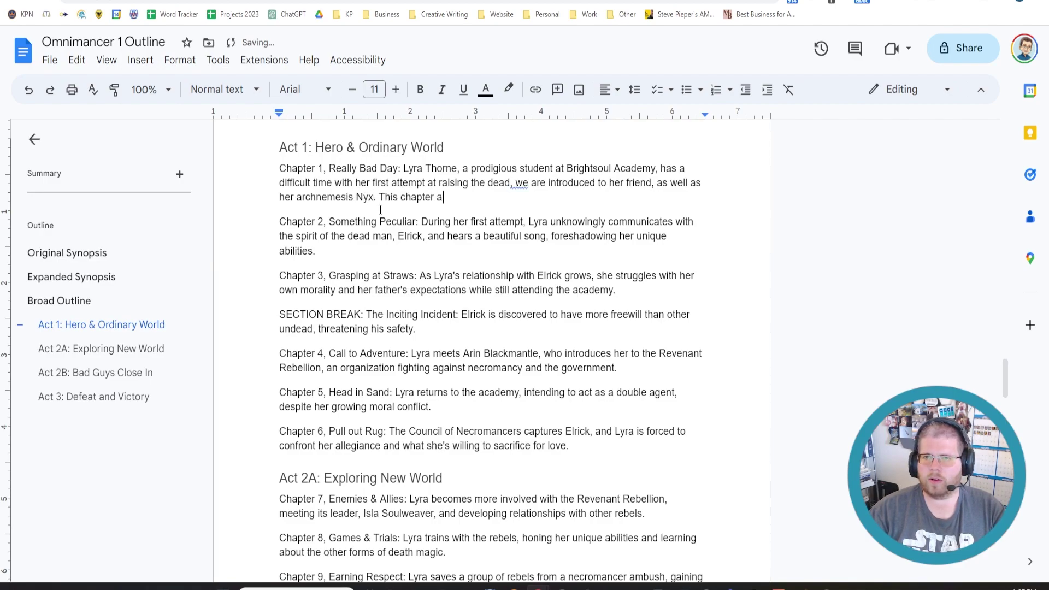
type("lso establi")
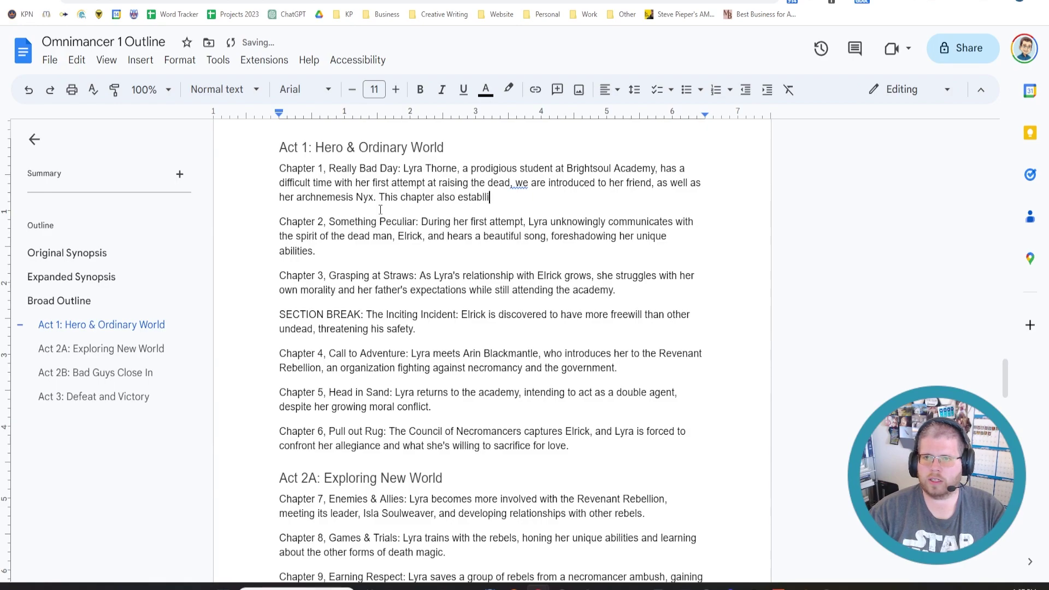
type("shes that Lyra is an i")
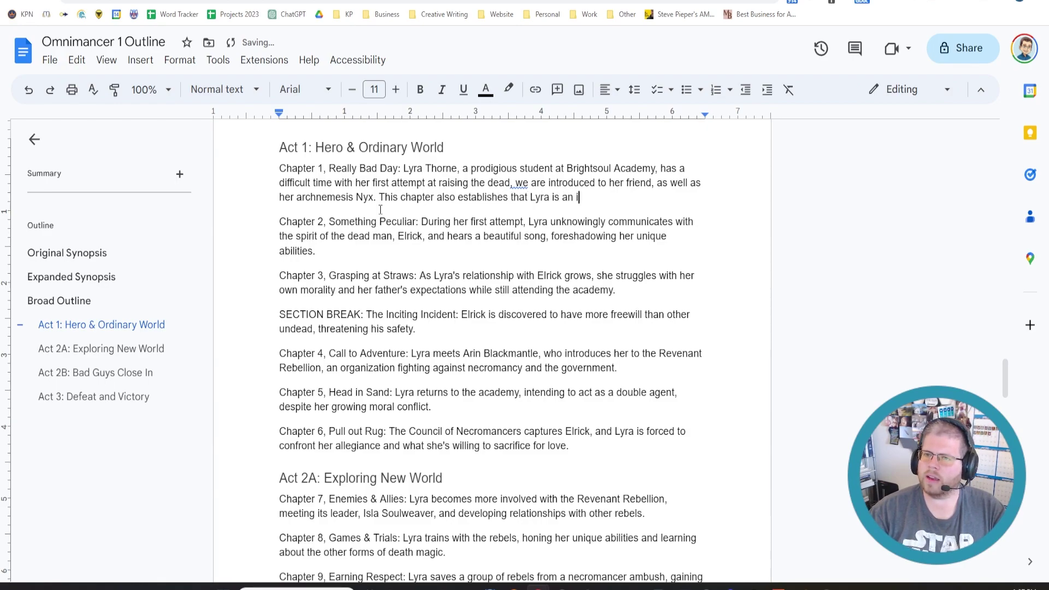
type("mportant indivi")
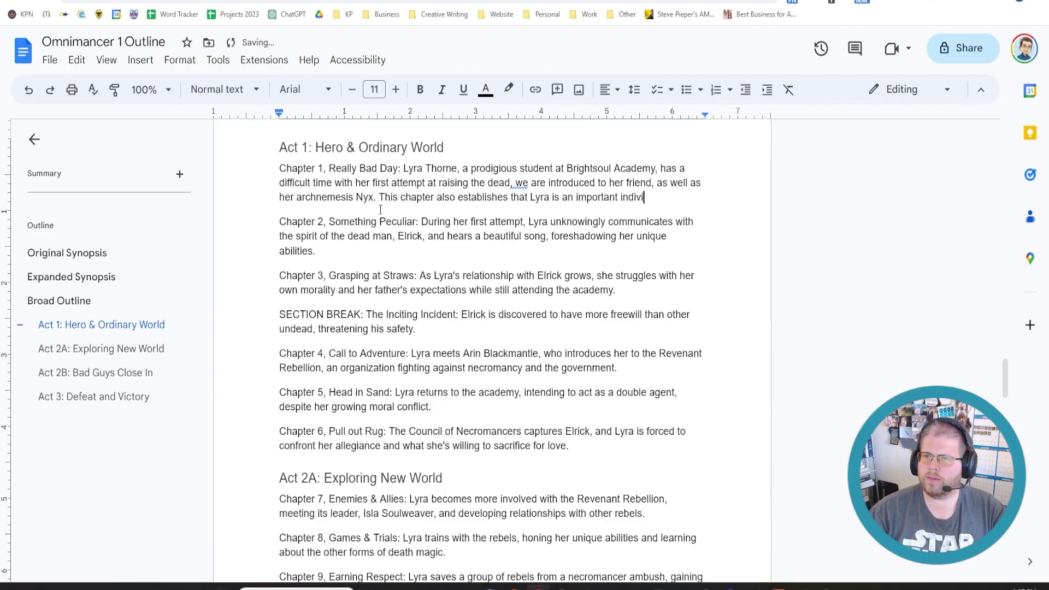
type("dual, or rather her father ")
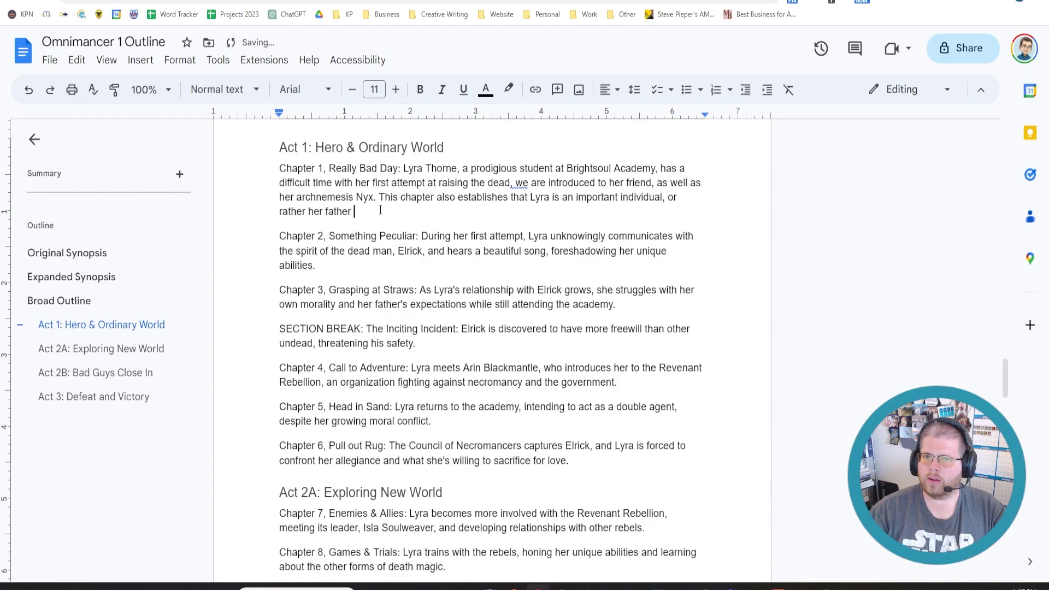
type("is, but we don't se")
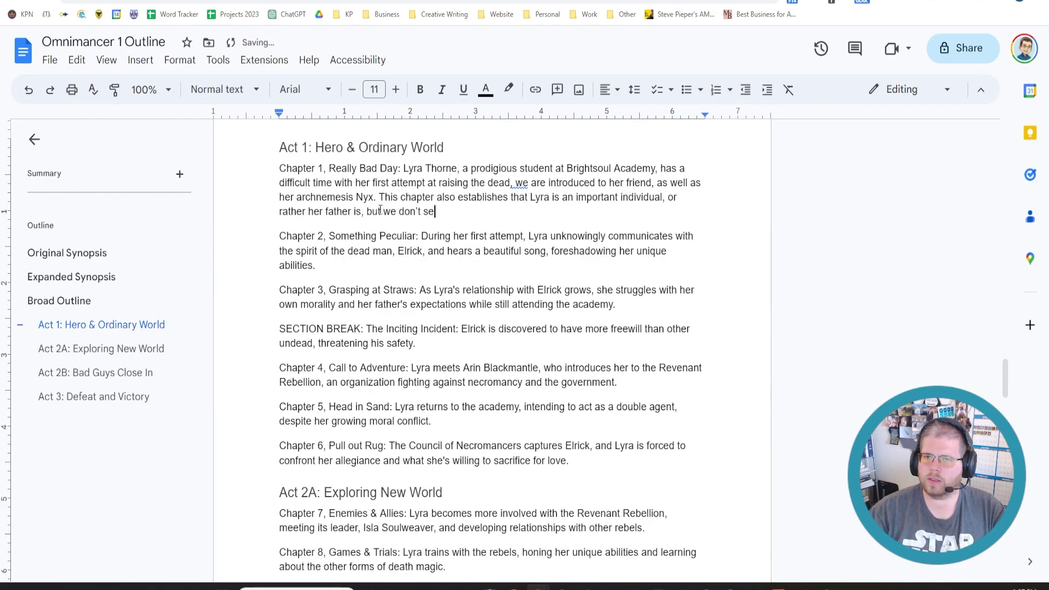
type("e anything about her fath")
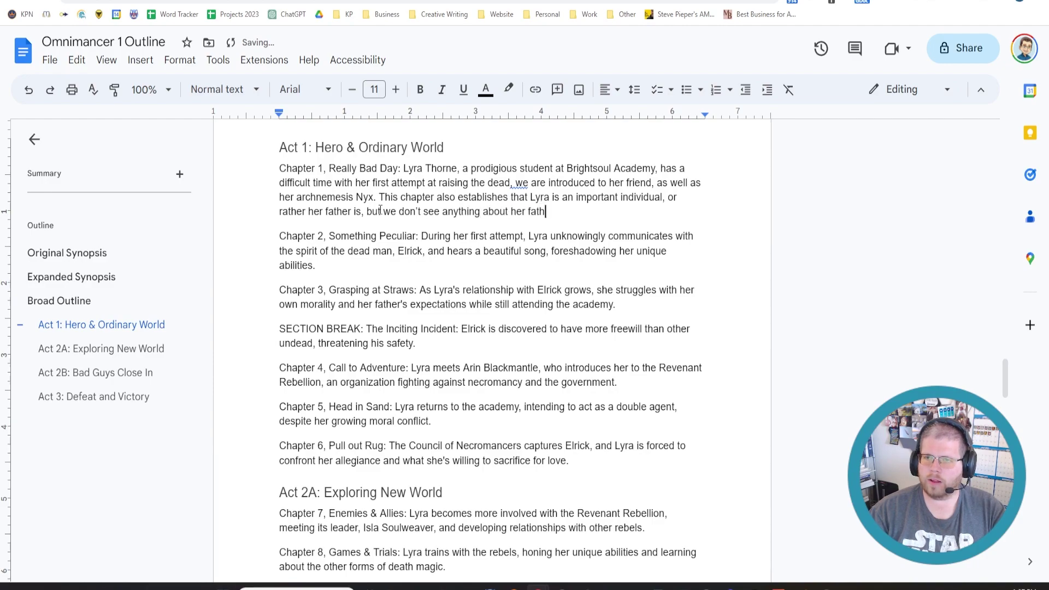
Step: Add the Chapter 1 sentence "In this opening chapter, she is incredibly nervous about raising her first dead person."
type("er. In this opening chapter, she is incredibly ne")
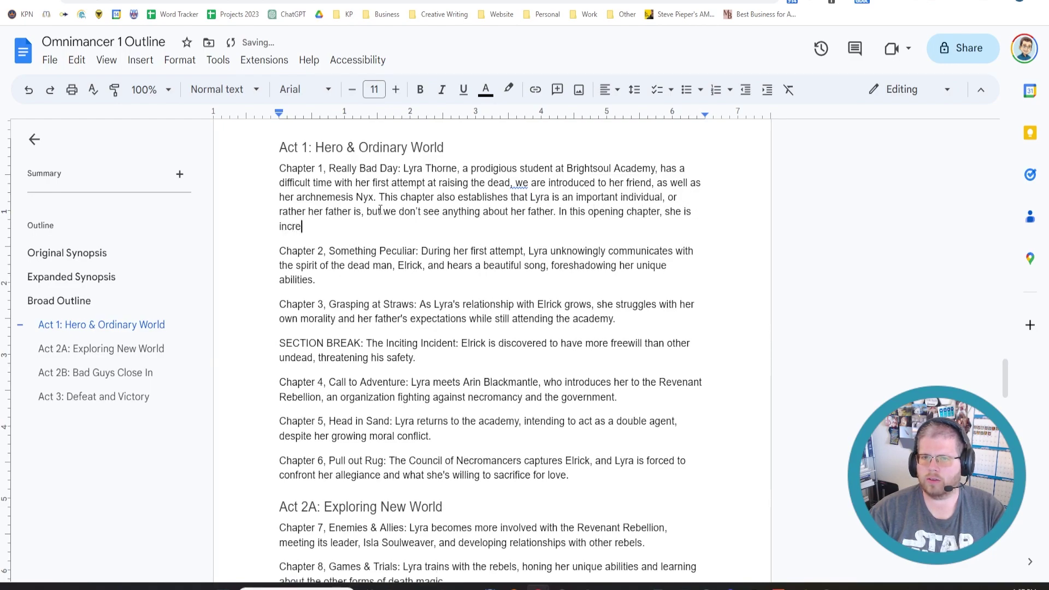
type("rvous a")
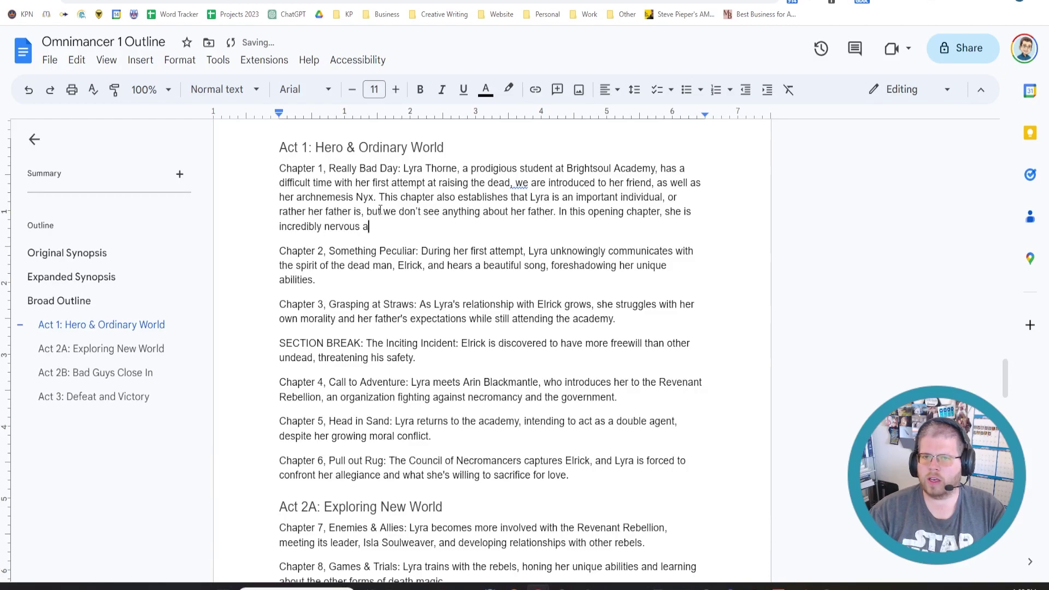
type("bout raising her first dead person")
key("BackSpace")
type(". We")
key("BackSpace")
key("BackSpace")
key("BackSpace")
Step: Begin the following Chapter 1 sentence with "She has a conversation with her best friend, and in the conversation,"
type("She has ")
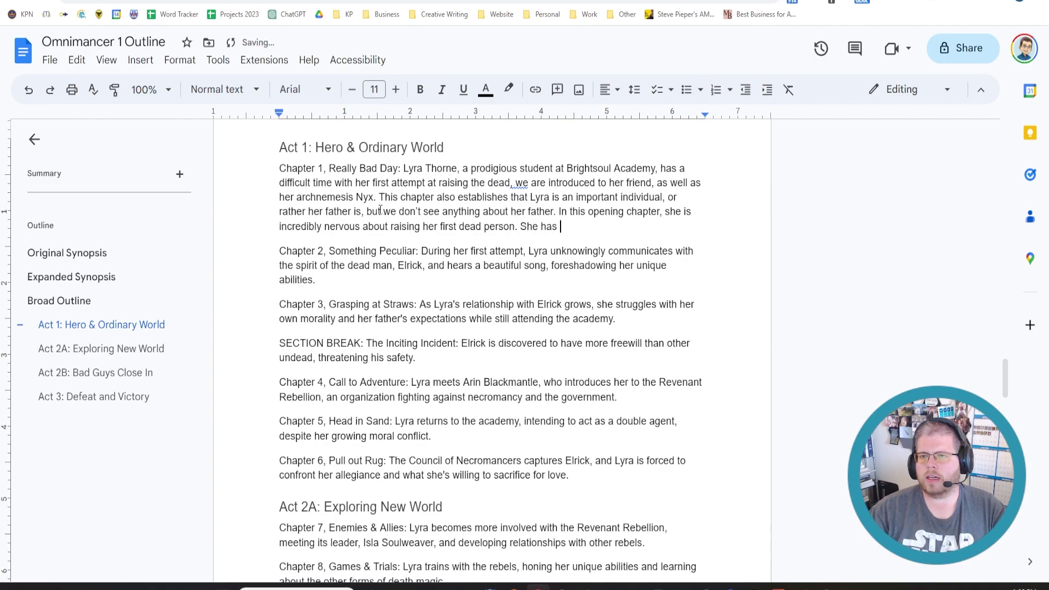
type("a conversati")
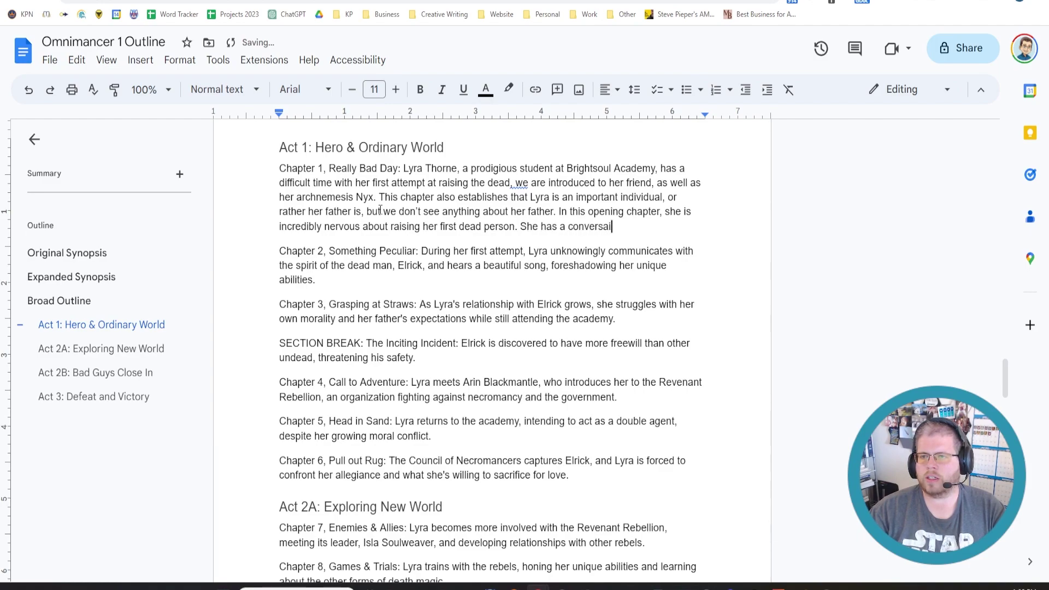
type("on with her b")
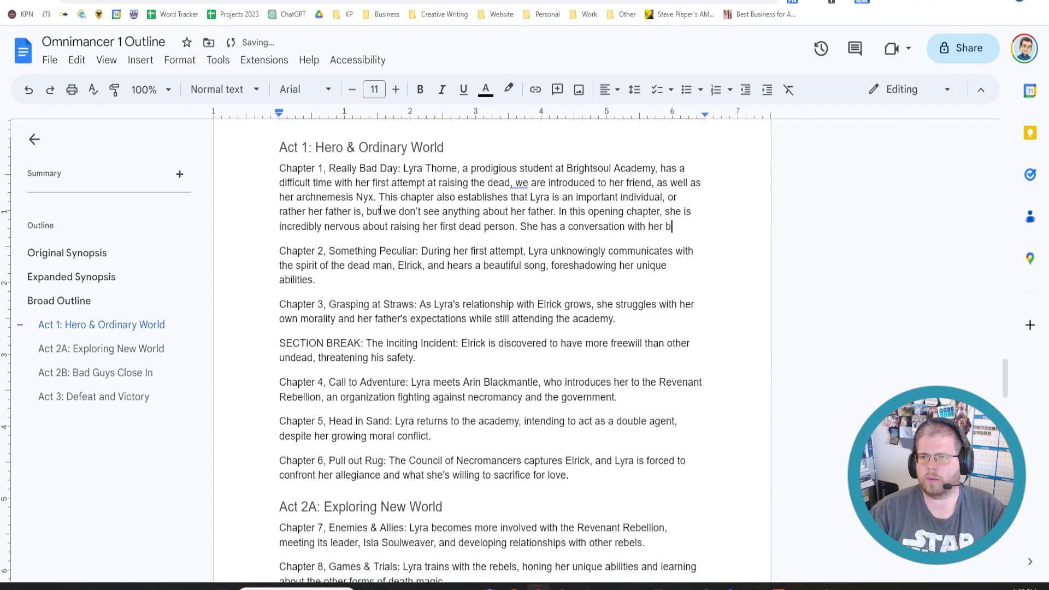
type("est friends")
key("BackSpace")
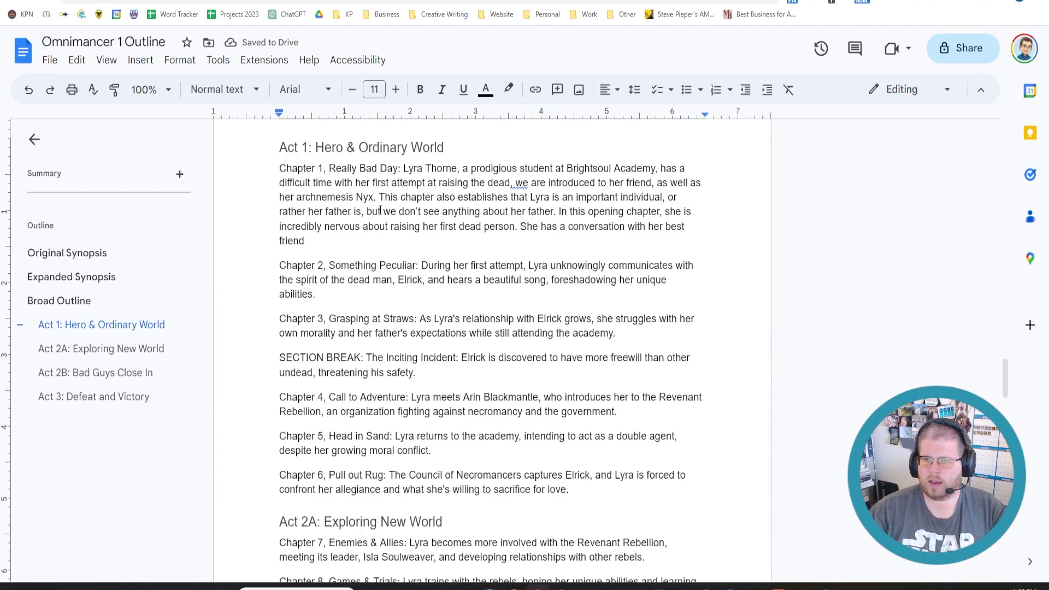
type(", ")
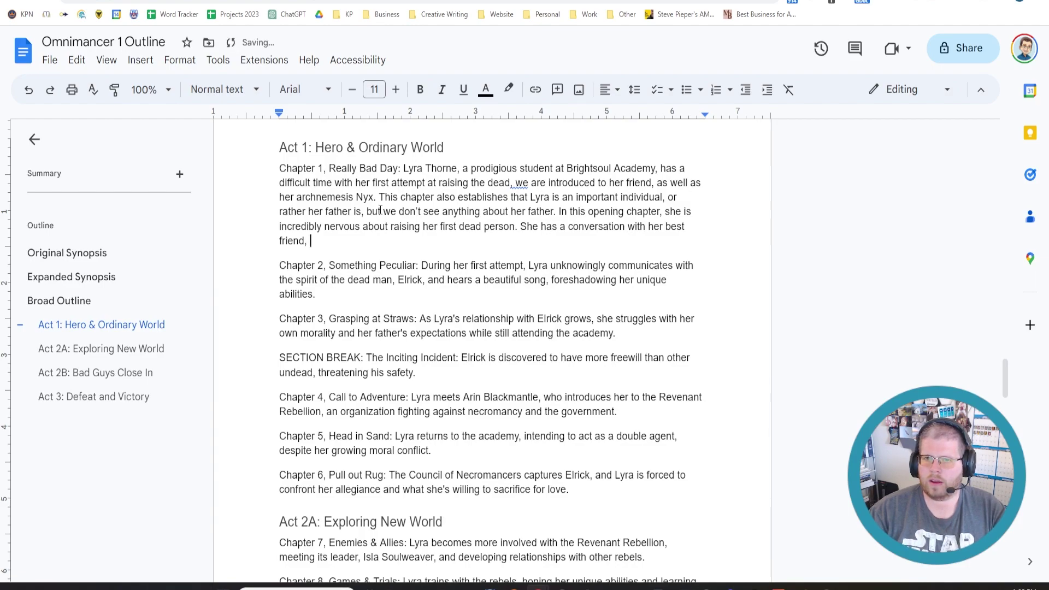
type("and in the conversion,")
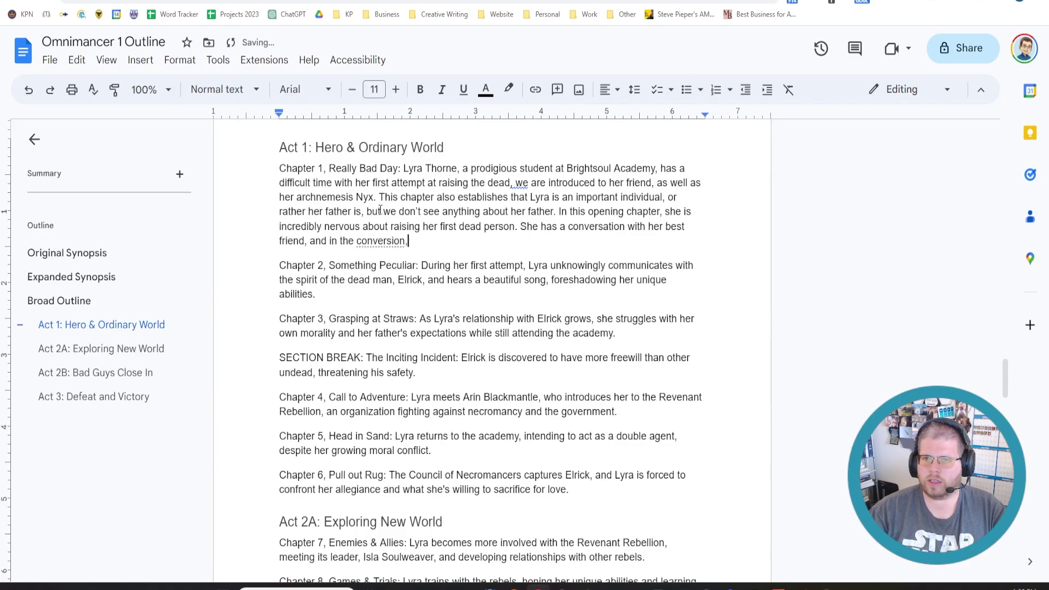
key("BackSpace")
key("BackSpace")
key("BackSpace")
key("BackSpace")
key("BackSpace")
type("ation, ")
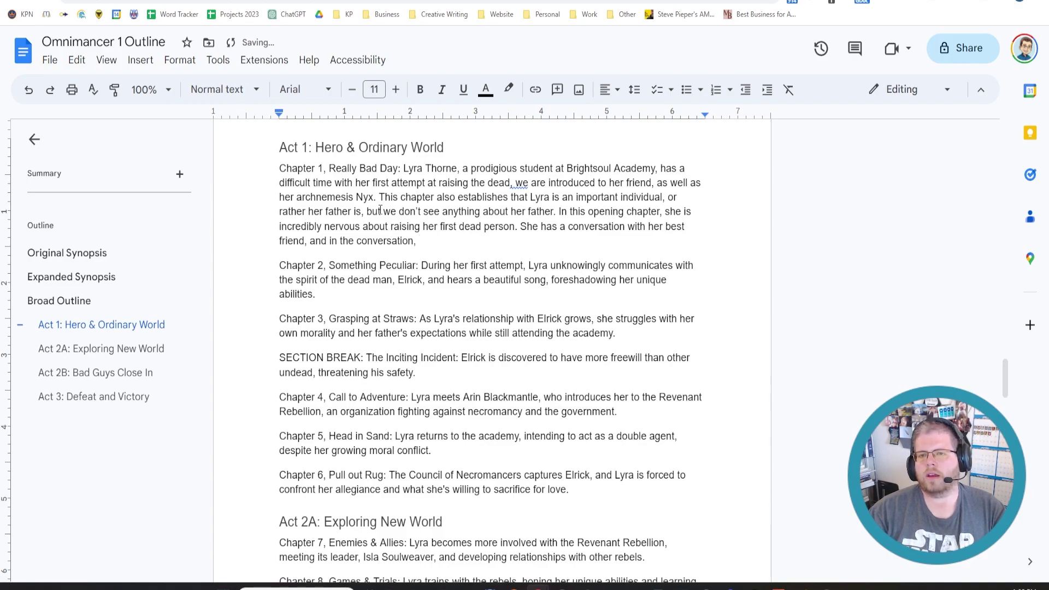
Step: Continue the conversation sentence with "we learn that she is questioning of the practice of Necromancy in general,"
type("we learn th")
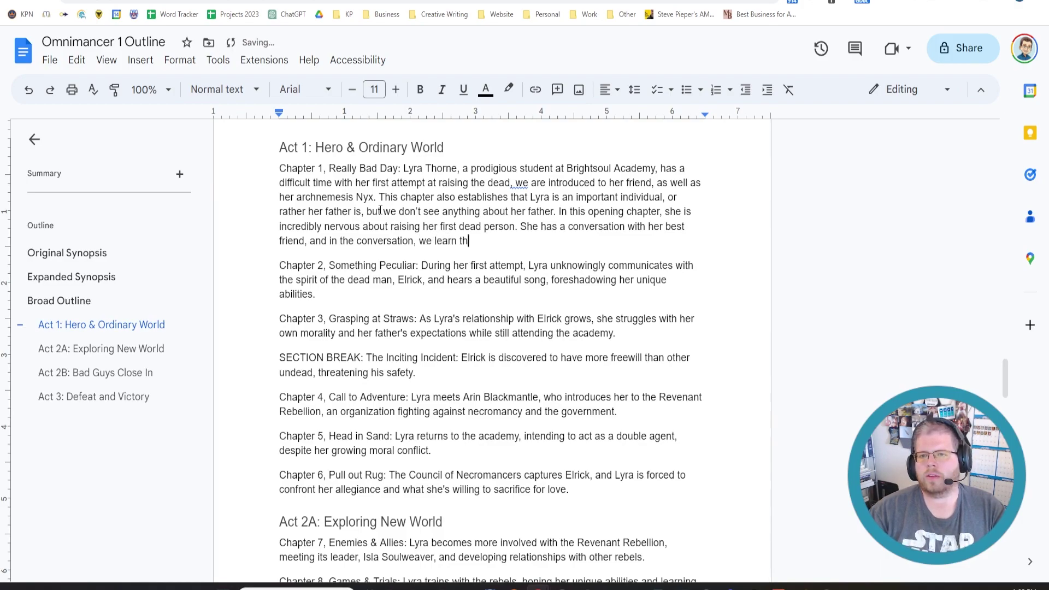
type("at she is")
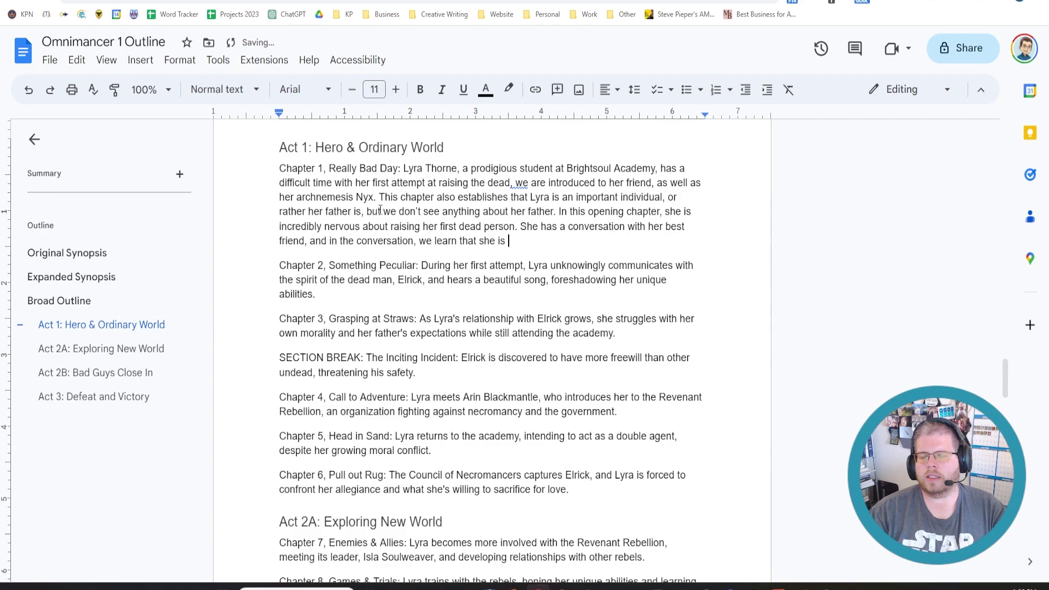
type(" questioning of the ")
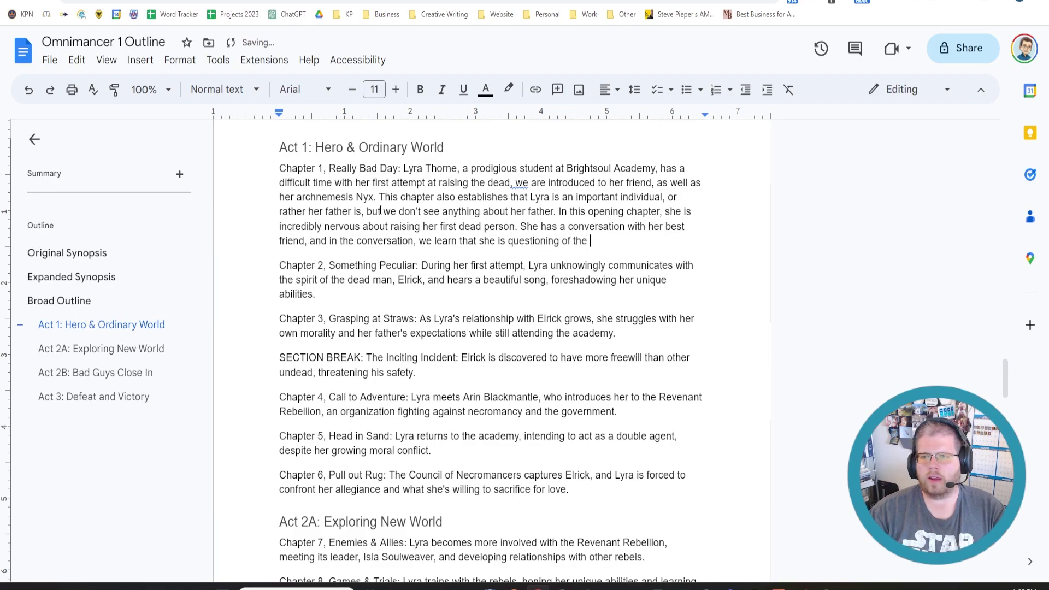
type("practice of Ne")
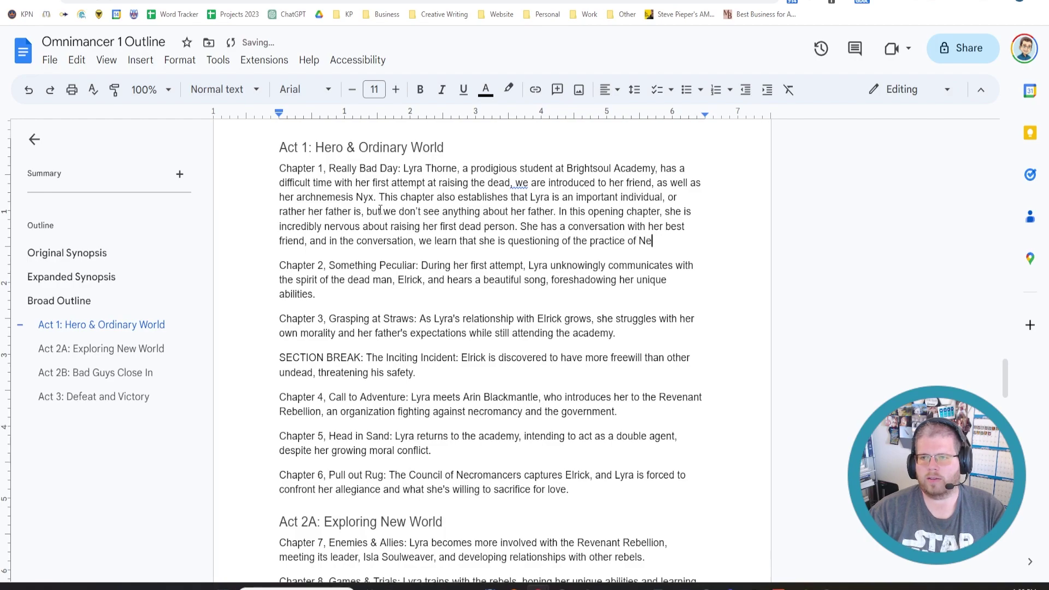
type("cromancy in ge")
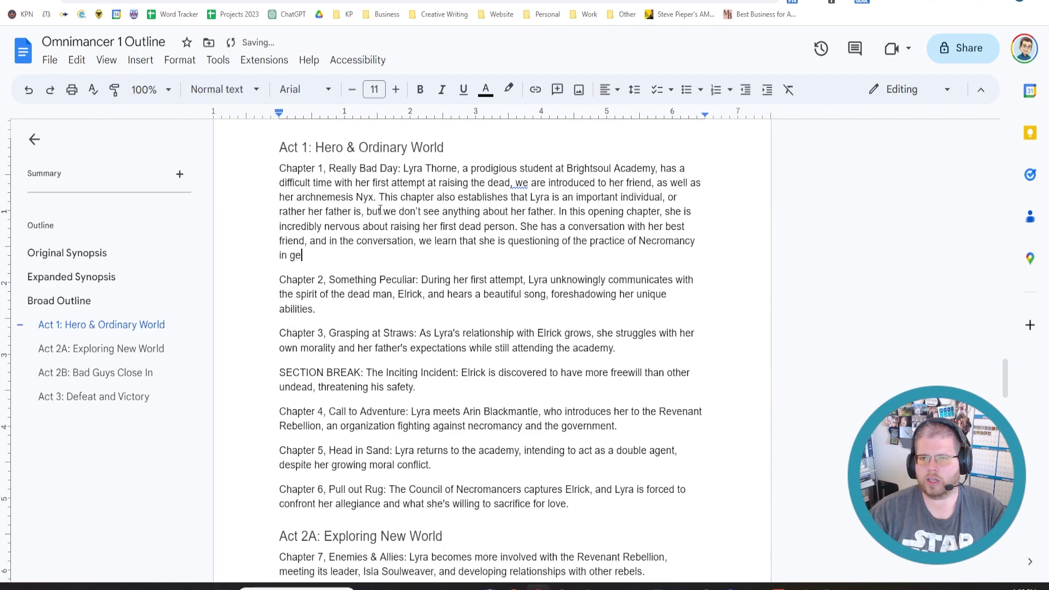
type("neral, mostly be")
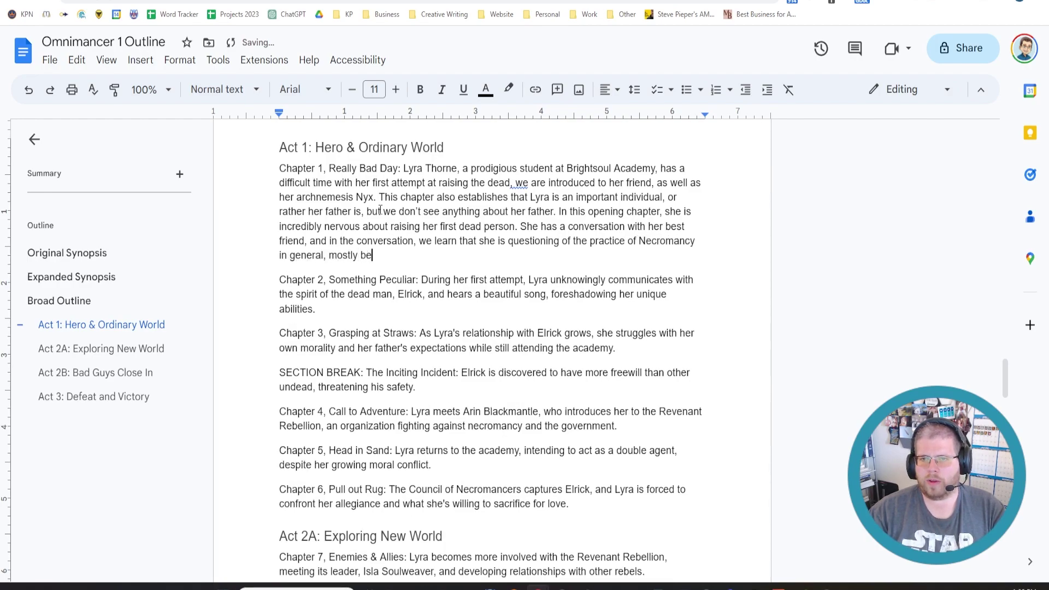
Step: Finish the Necromancy sentence with "mostly because she has an older friend named Arin, who left the academy because she protested the practice."
type("cause she has an older friend named ")
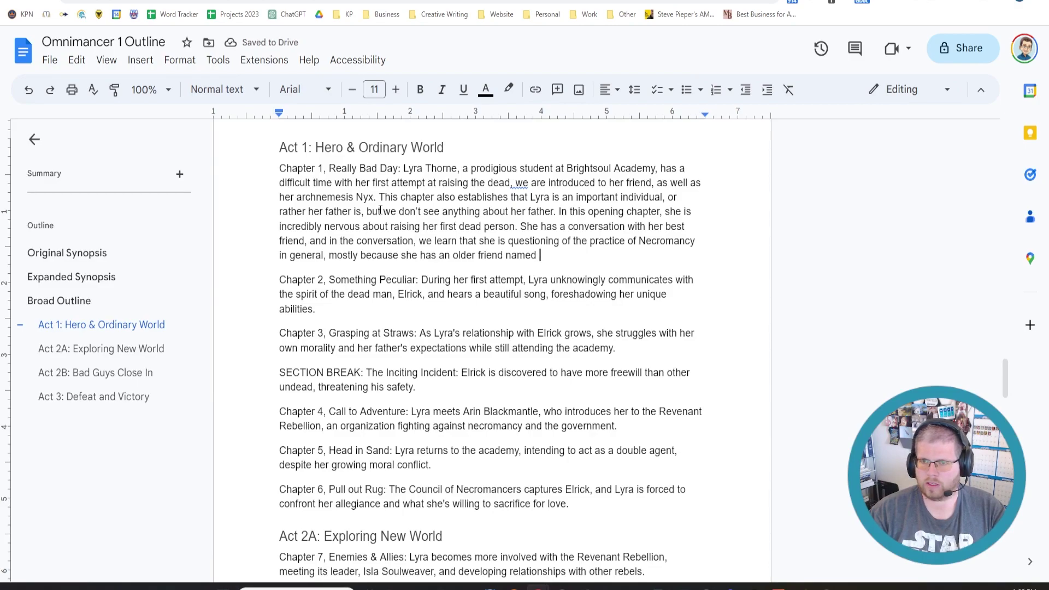
type("Arin")
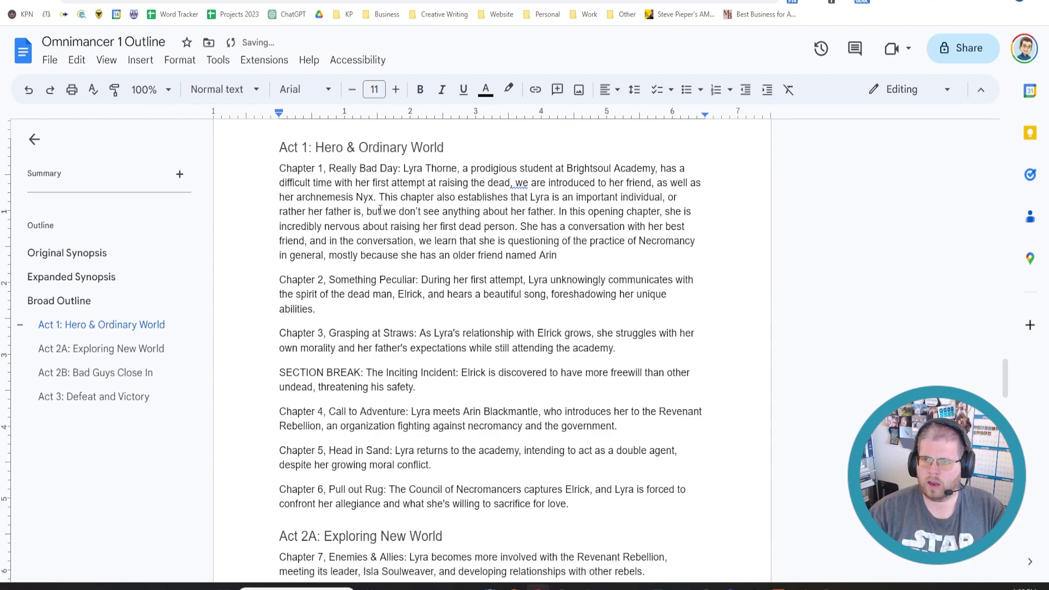
type(", who left the academy ")
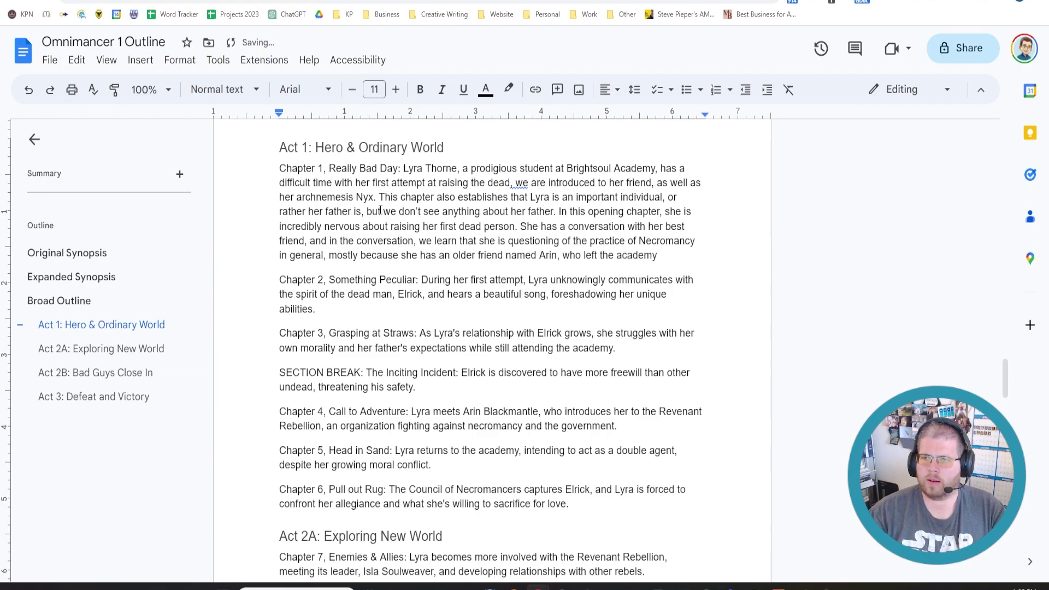
type("on")
key("BackSpace")
key("BackSpace")
type("because she protest")
type("ed the practice. ")
Step: Add to Chapter 1 "They are overheard by Nyx, who mocks them and says that they should be careful what they say,"
type("They are overheard")
type(" by Nyx, ")
type("who mocks them and s")
type("ays that")
type(" th")
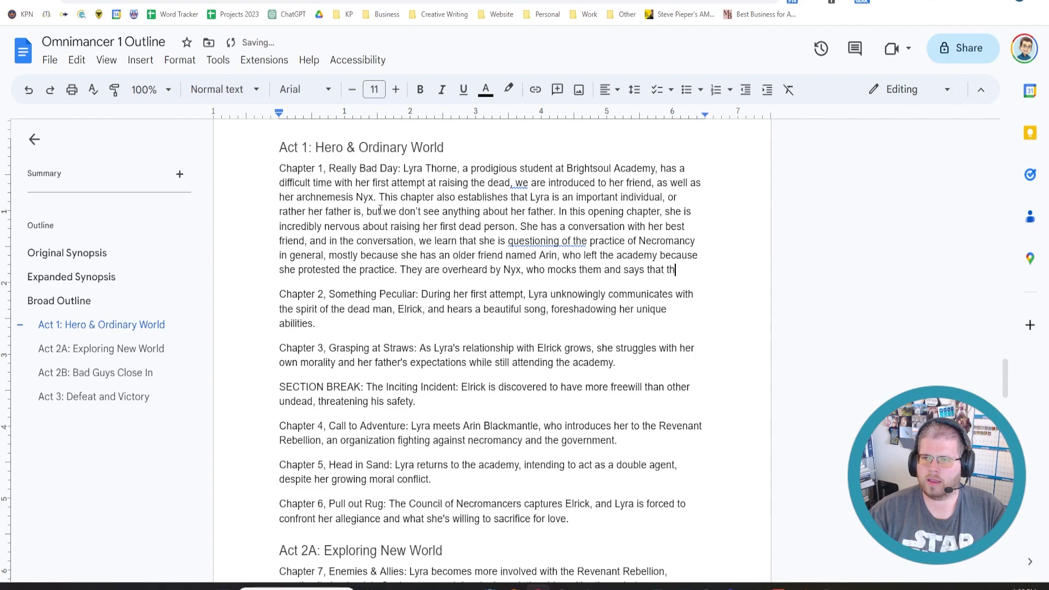
type("ey should be careful ")
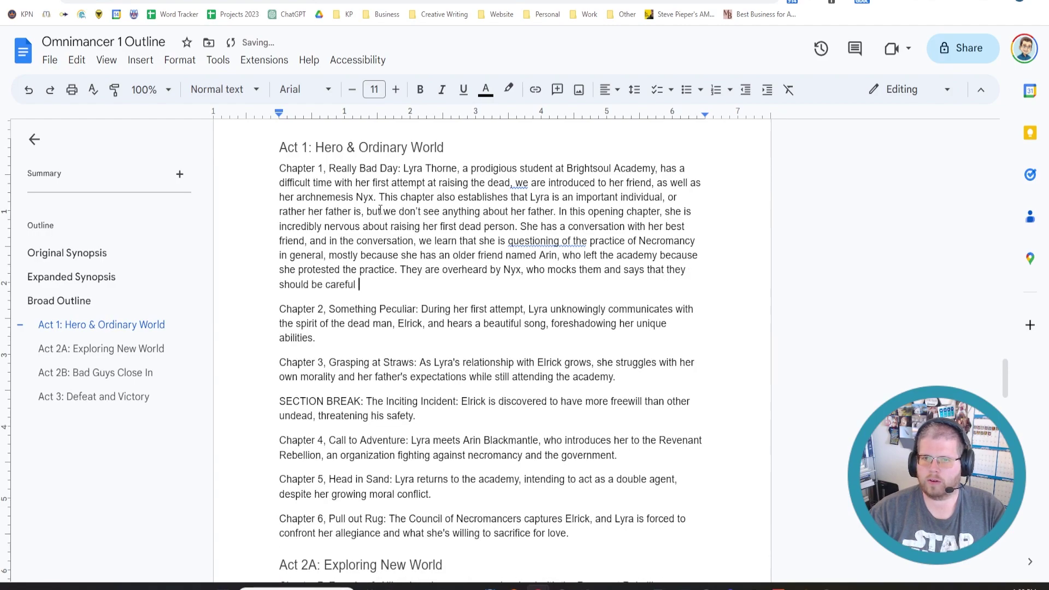
type("what they say, and that s")
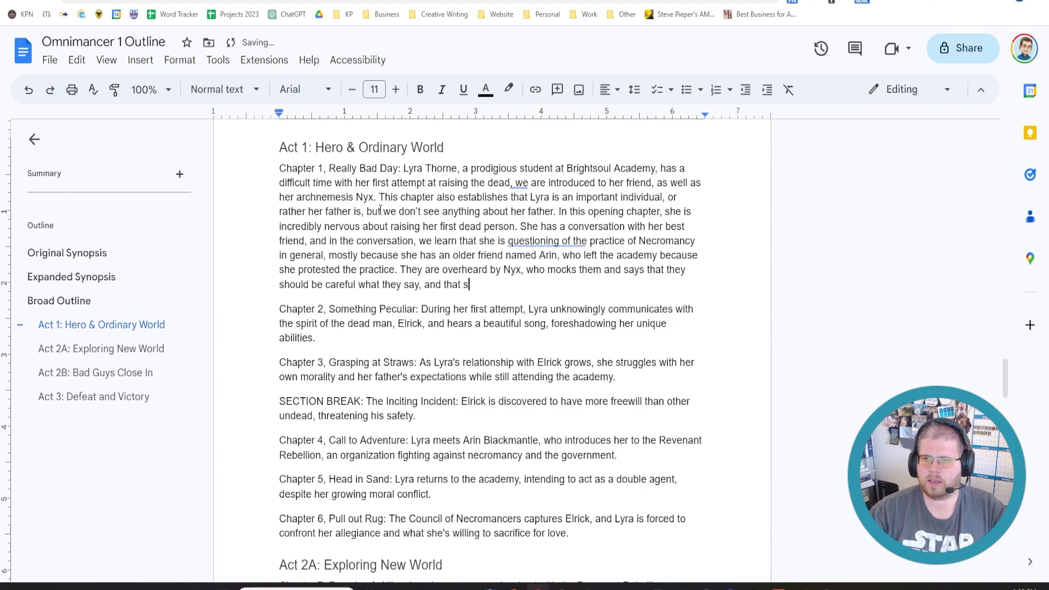
Step: Complete the Nyx sentence with "and that she will turn them in if they continue to speak treason like that."
type("he will turn them in")
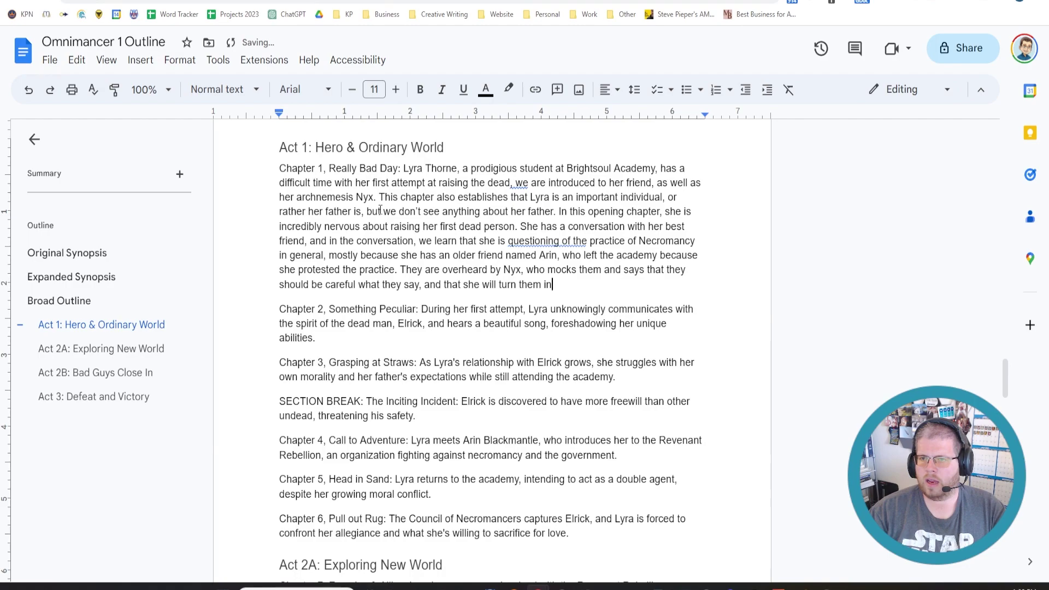
type("they ")
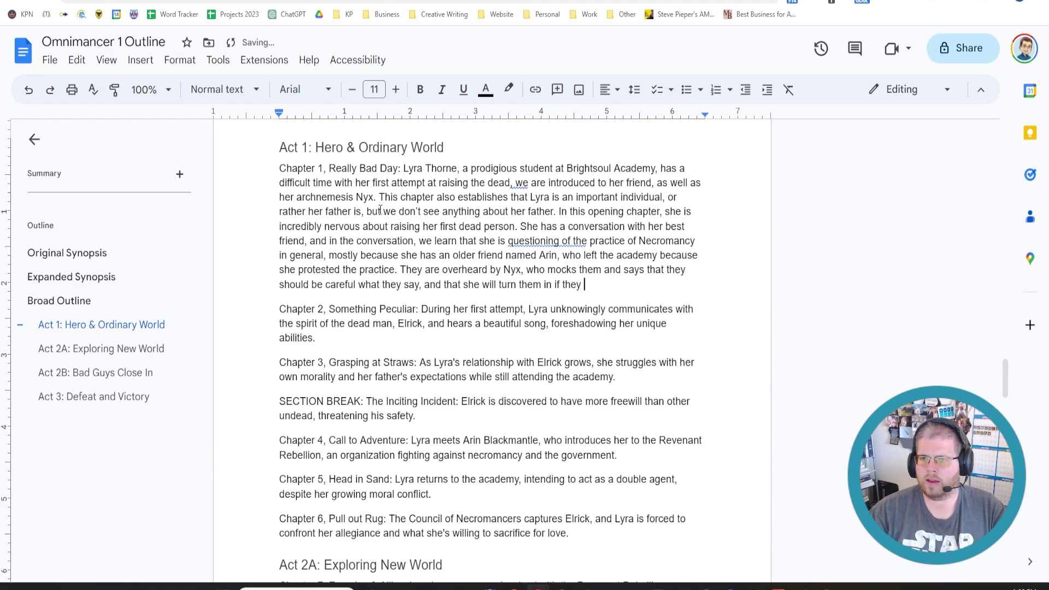
type("continue to speak treason like ha")
key("BackSpace")
key("BackSpace")
type("that.")
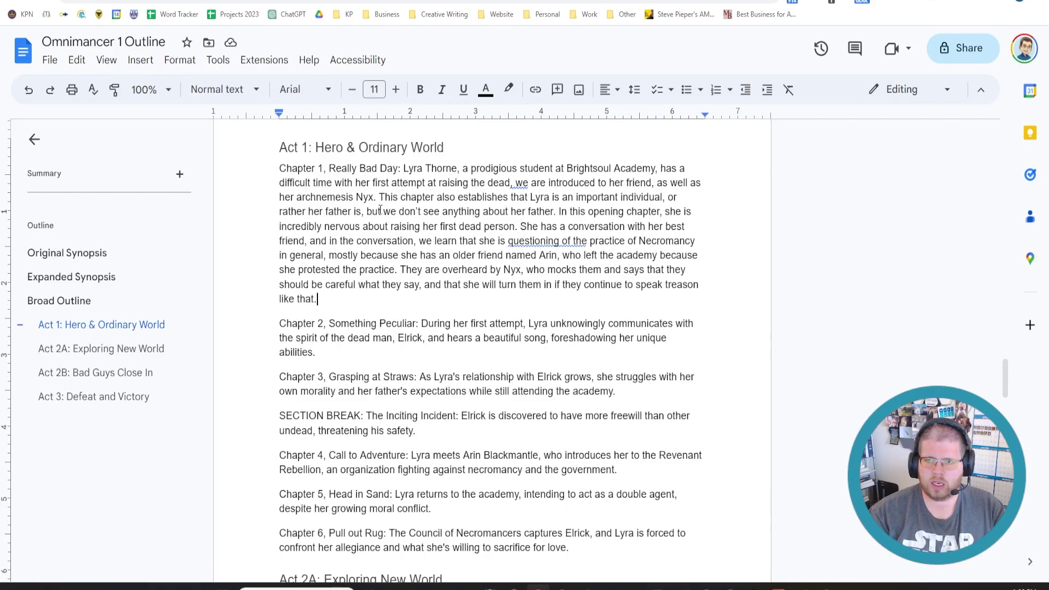
Step: Start a new paragraph between the Chapter 1 and Chapter 2 entries with "Lyra leaves"
key("Return")
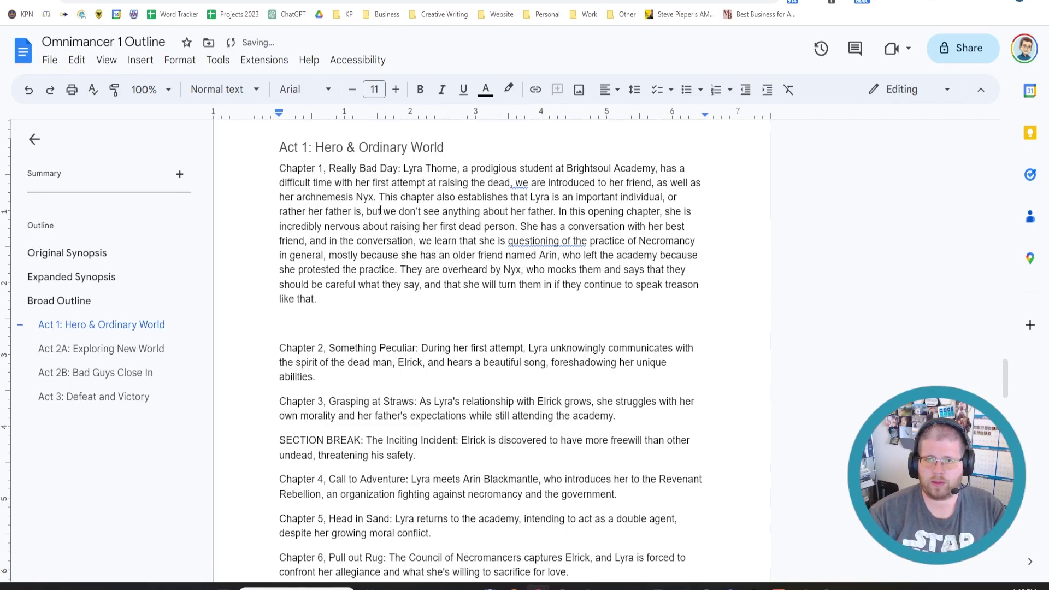
type("Lyra leaves")
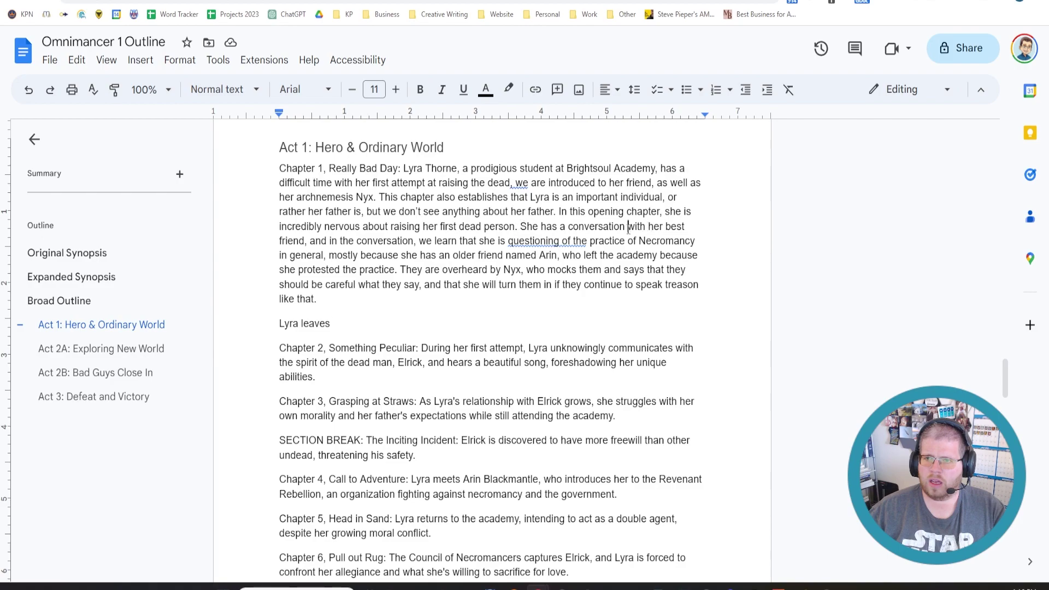
Step: Insert "in the mess hall at Brightsoul Academy" after "She has a conversation" in the Chapter 1 paragraph
type("in the mess ho")
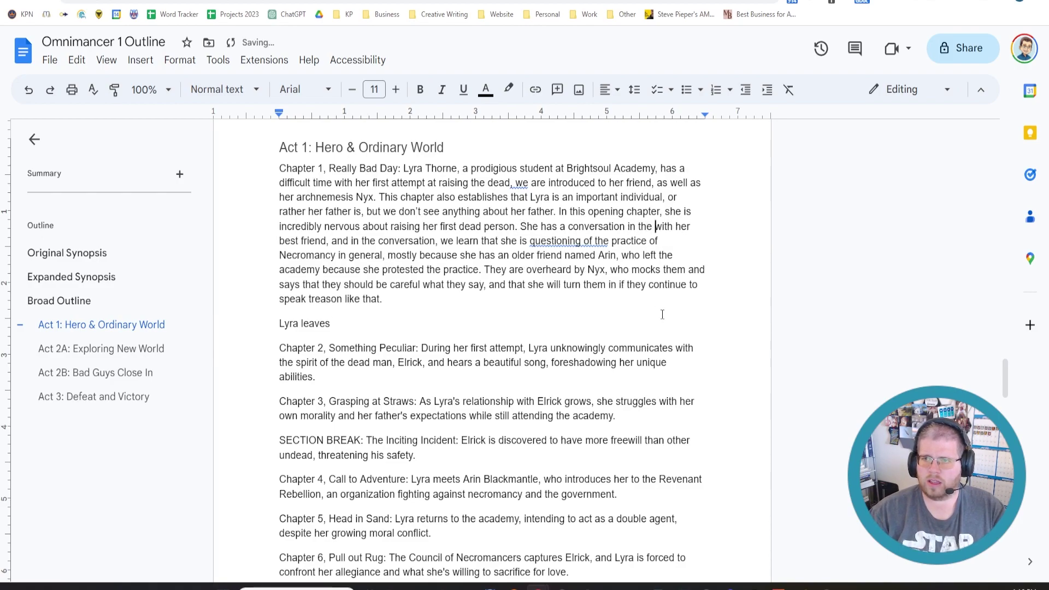
key("BackSpace")
type("al a")
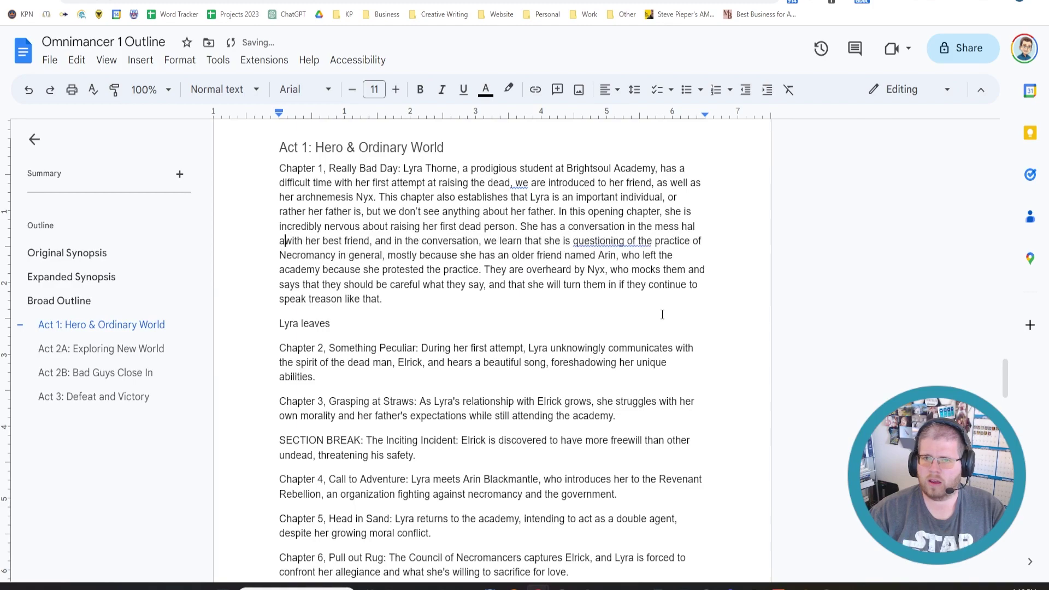
key("BackSpace")
key("BackSpace")
type("l at ")
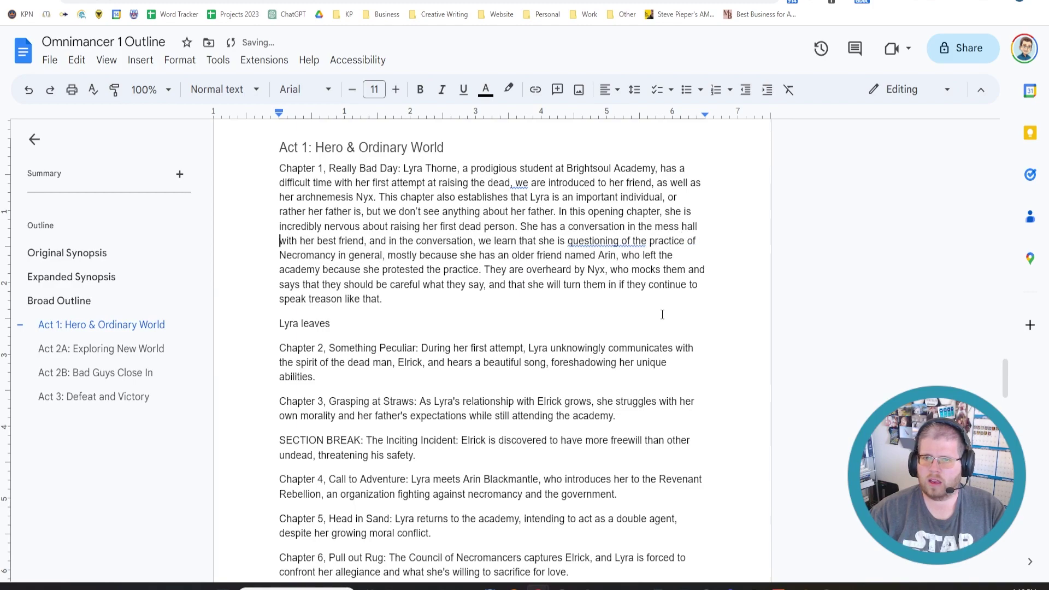
type("Brightsoul ")
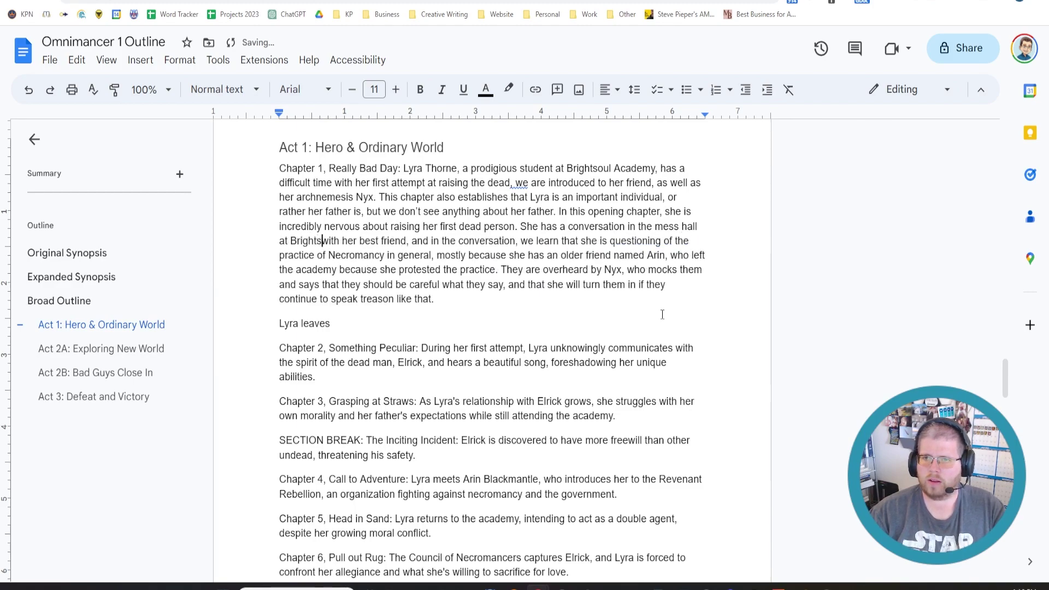
type("Academy")
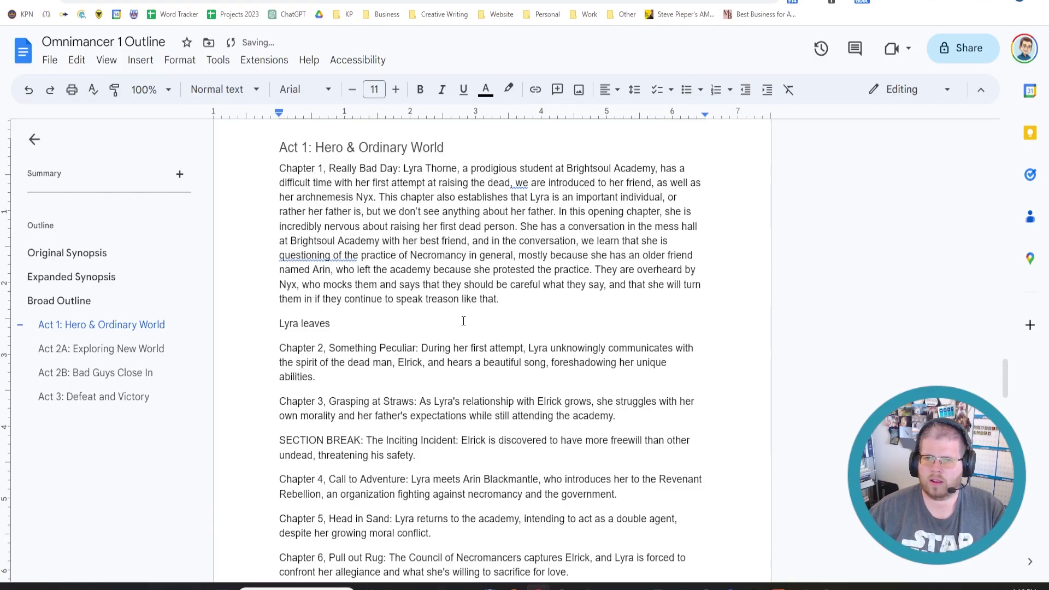
Step: Extend the "Lyra leaves" paragraph below Chapter 1 with "the mess hall and goes to her room."
left_click(473, 335)
type("the mess ")
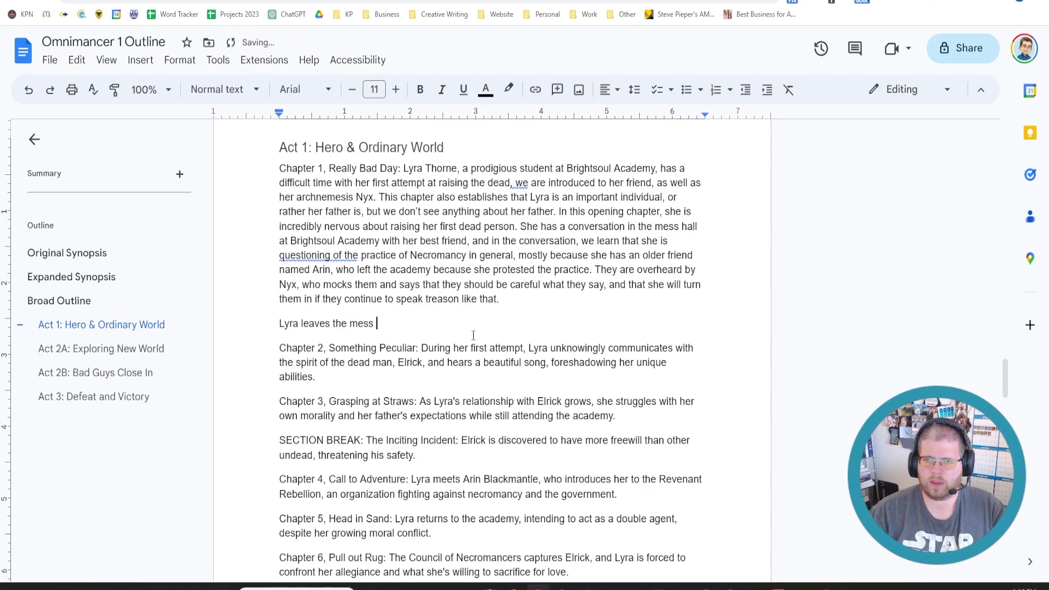
type("hall and ")
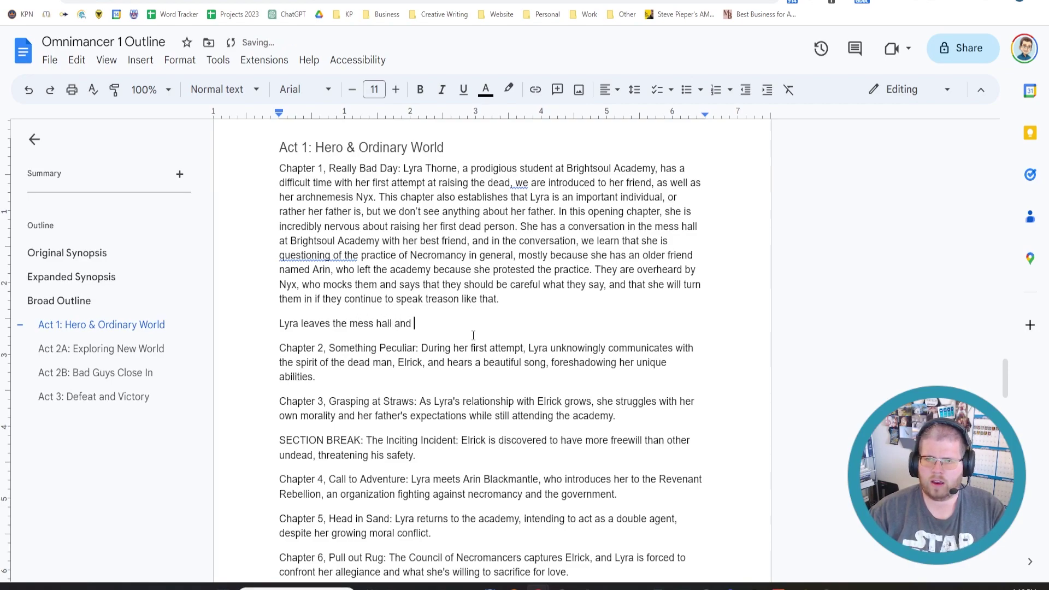
type("goes to her room")
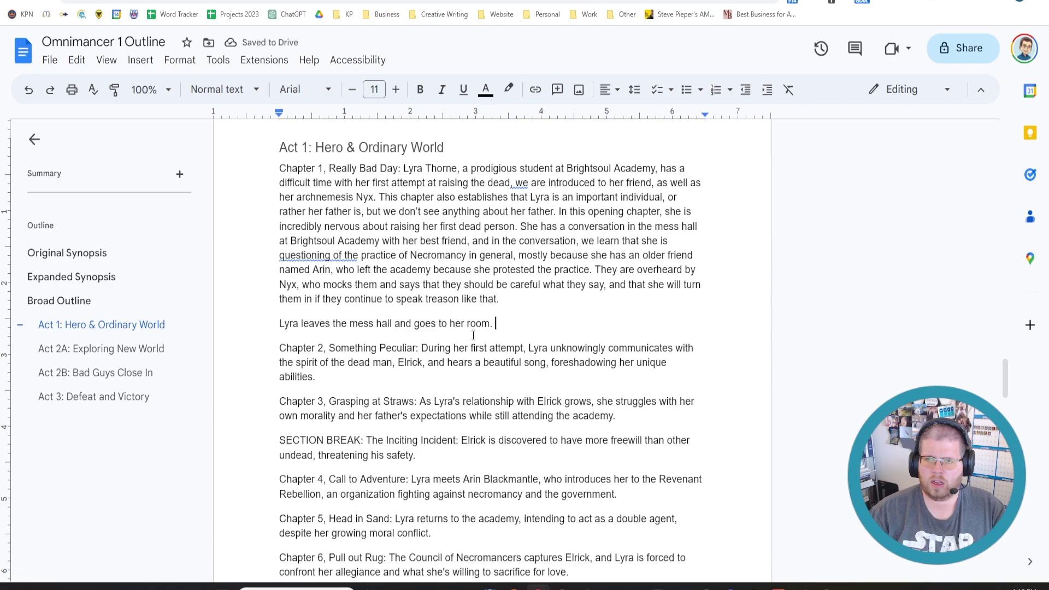
type(".")
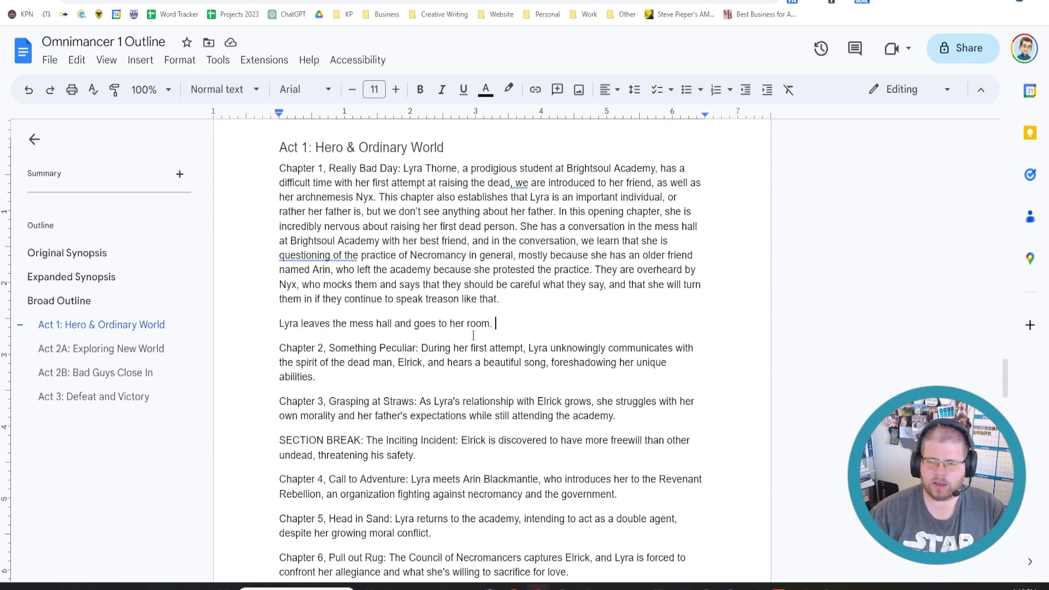
Step: Continue the Lyra paragraph with "On the way, she sees a group of undead servants bringing in a fresh corpse."
type("On th")
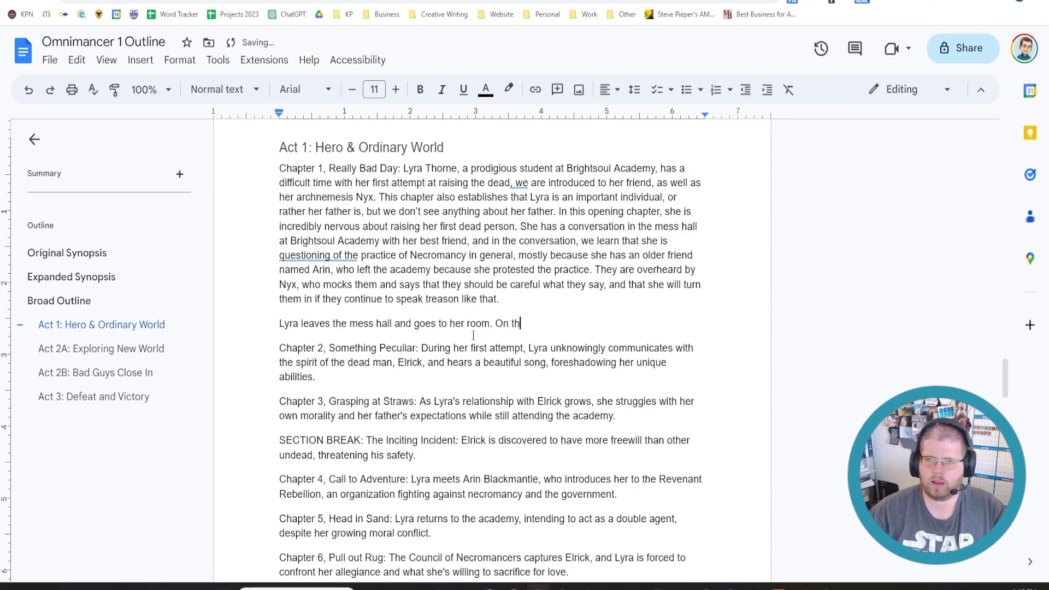
type("e way, she sees")
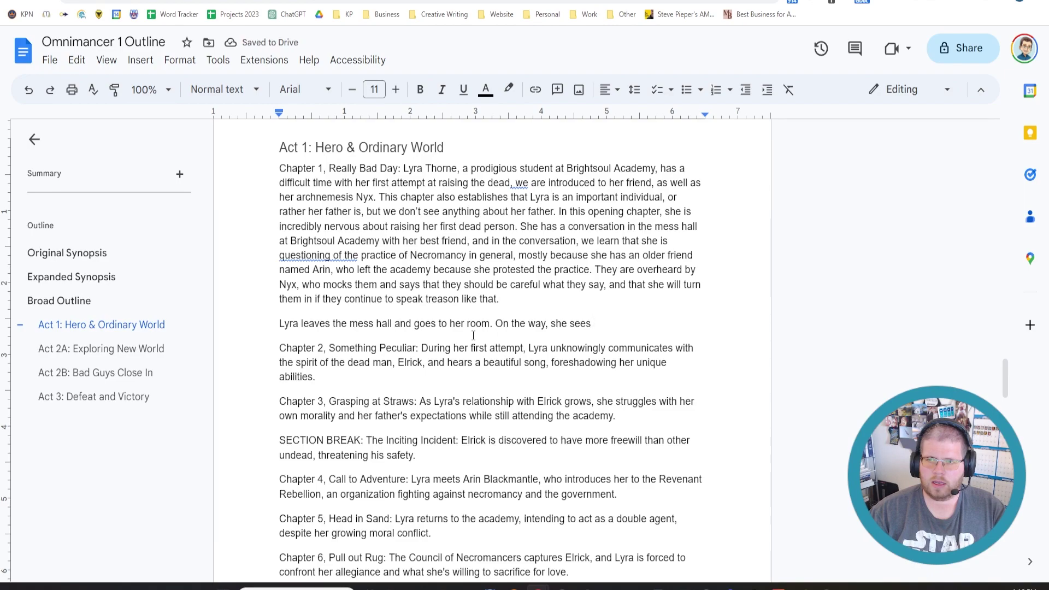
type(" a group of undead ")
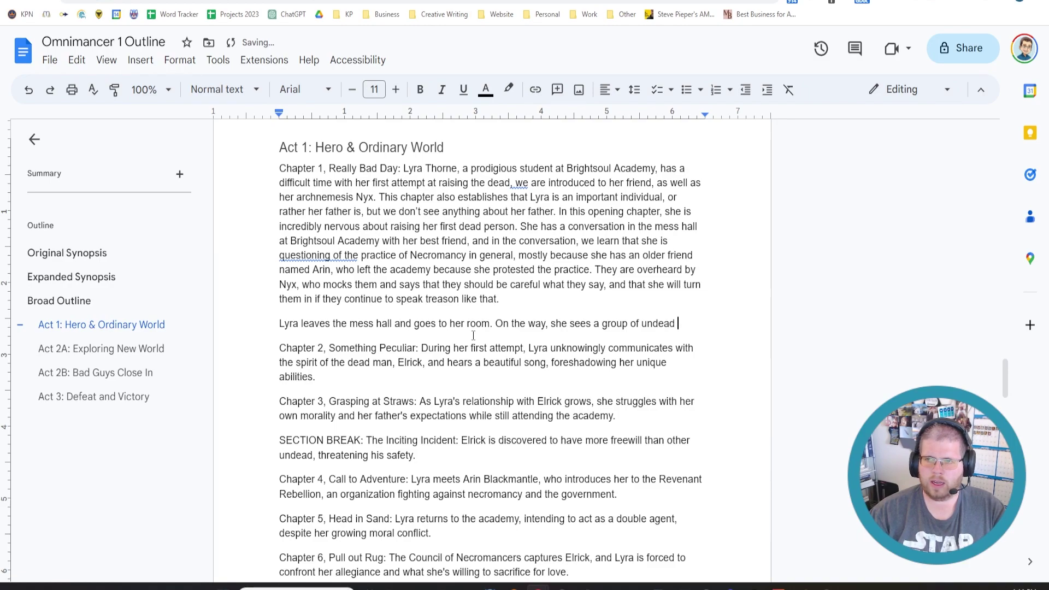
type("servants bringing in a fresh co")
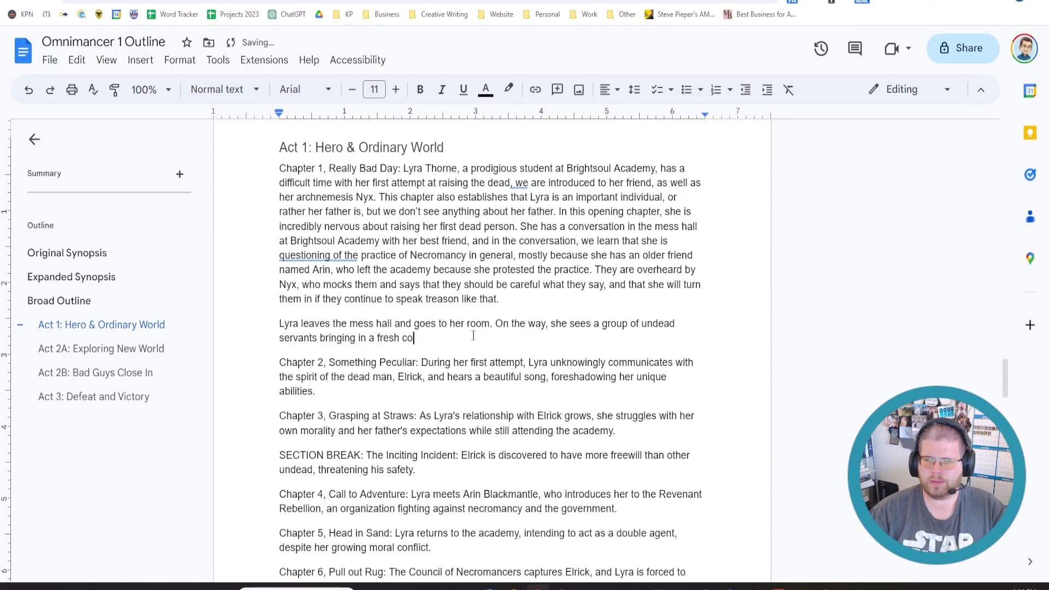
type("rpse.")
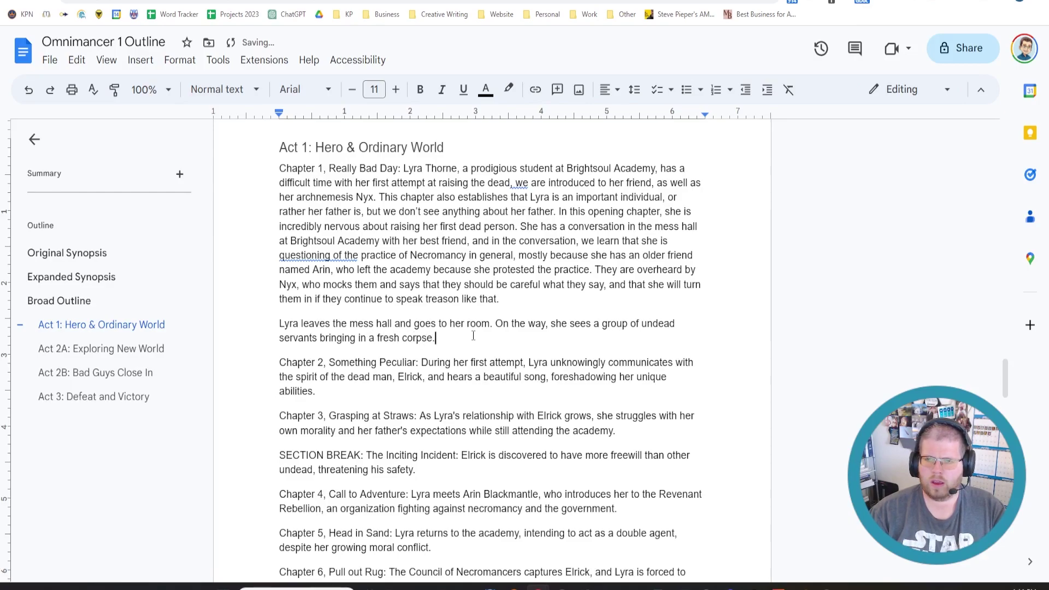
Step: Add the sentence "She is intrigued, wondering if that corpse is the one she will be reanimating later."
type(" She is intrigued, wondering if ")
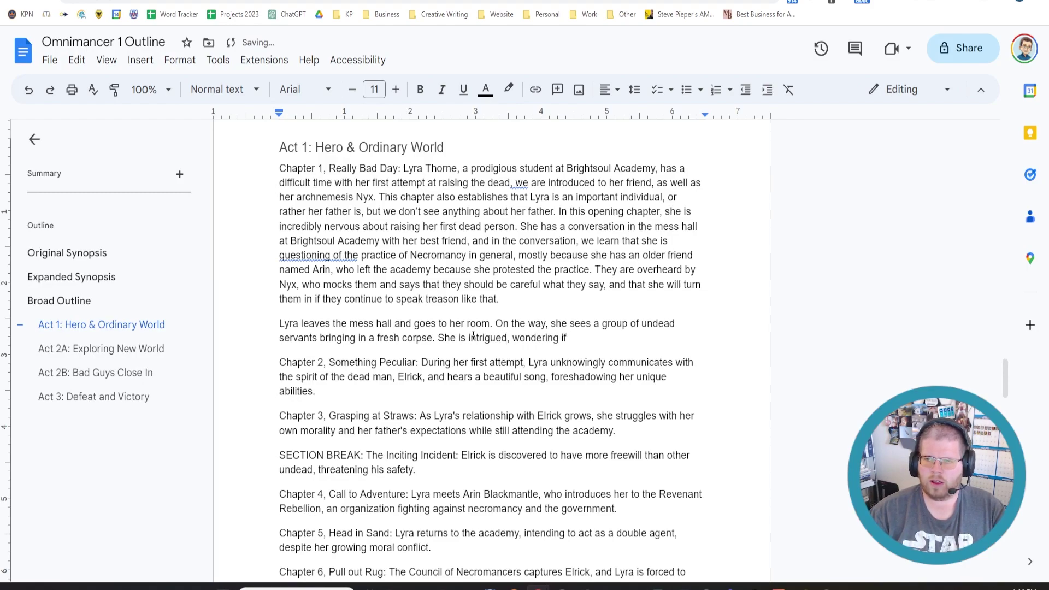
type("that corpse is the one she will be reaniman")
key("BackSpace")
type("ting later.")
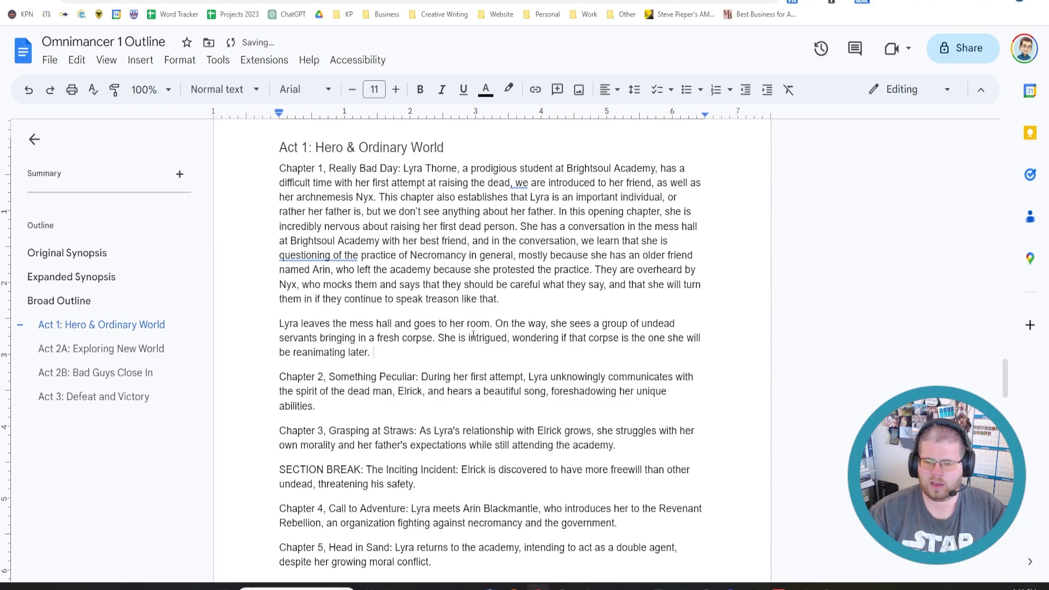
Step: Add "She can tell that the corpse is fresh, because she can see a large wound in his chest, and the body has not decomposed yet."
type(" She")
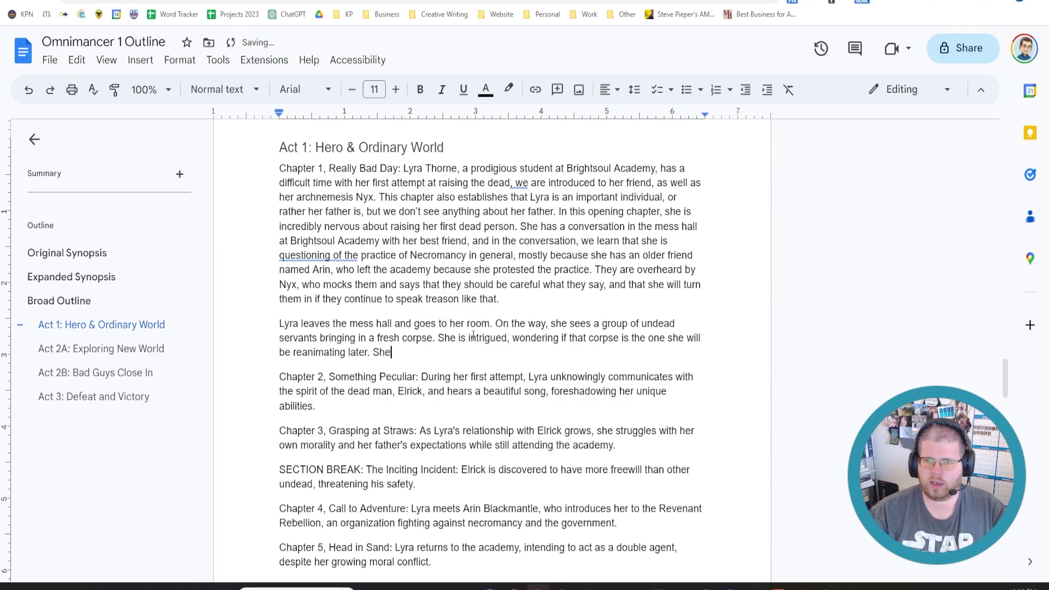
type(" can tell that ")
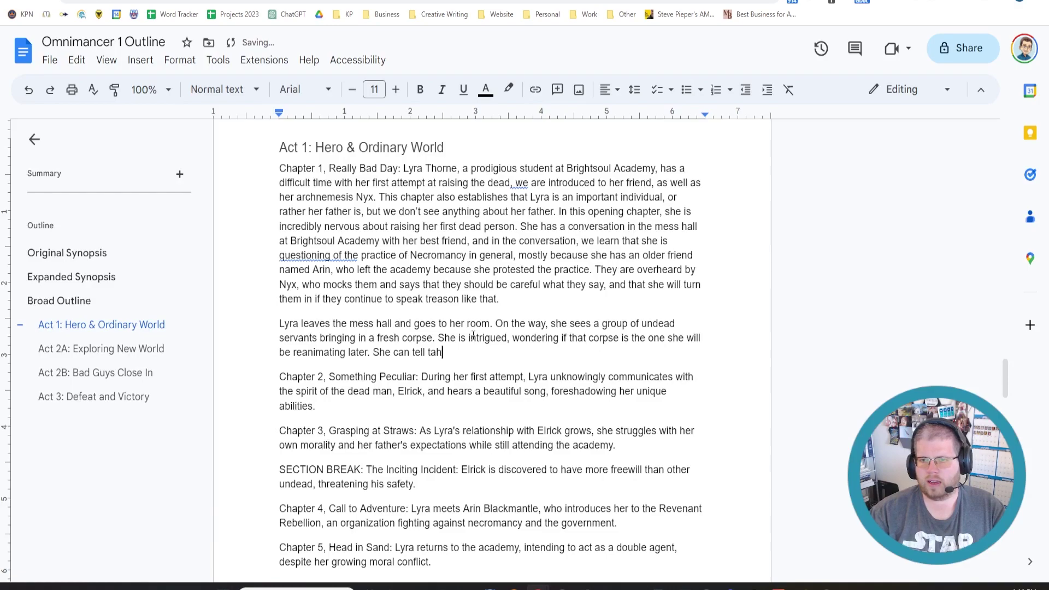
type("the")
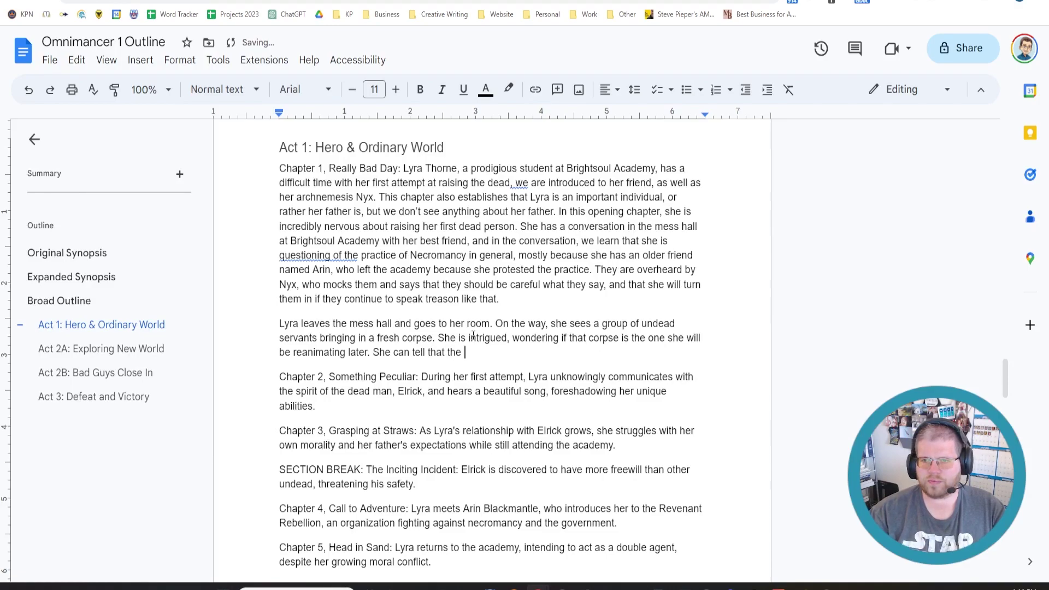
type(" corpse is ")
type("fresh, because s")
type("he can ")
type("see a ")
type("large wound in his ")
type("chest, and the bod")
type("y has not deco")
type("mposed yet.")
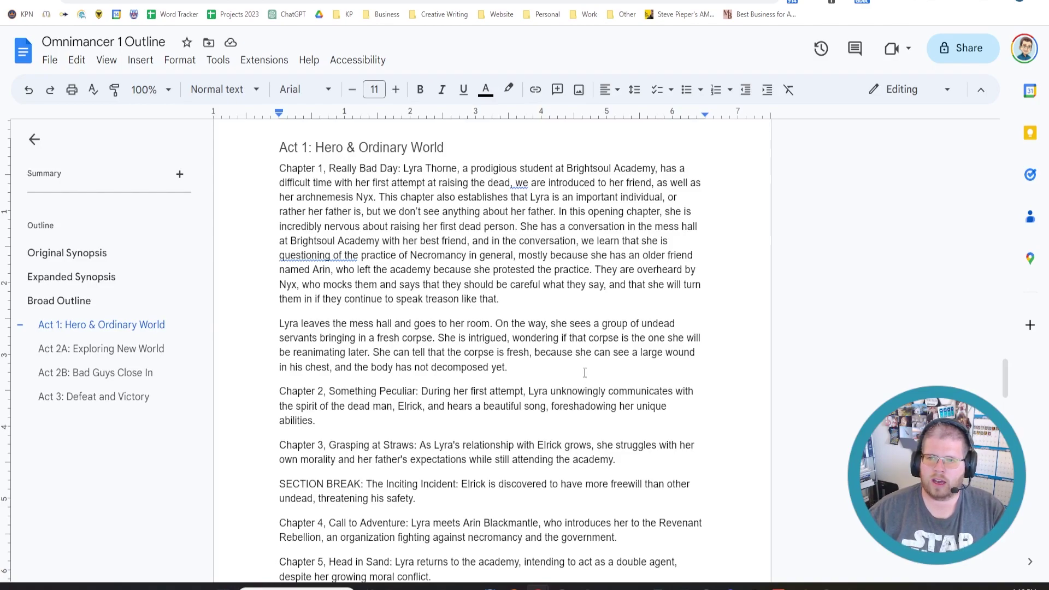
Step: Copy both Chapter 1 paragraphs and switch to the novel outlining conversation in ChatGPT, ready for a new message
left_click_drag(537, 373, 260, 176)
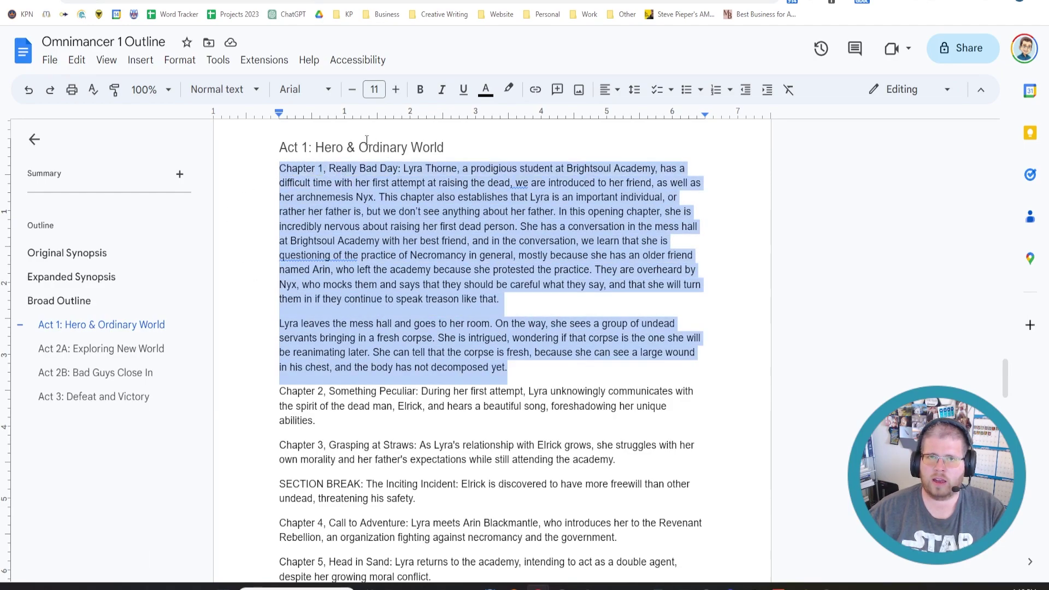
left_click(170, 0)
left_click(390, 527)
left_click(392, 514)
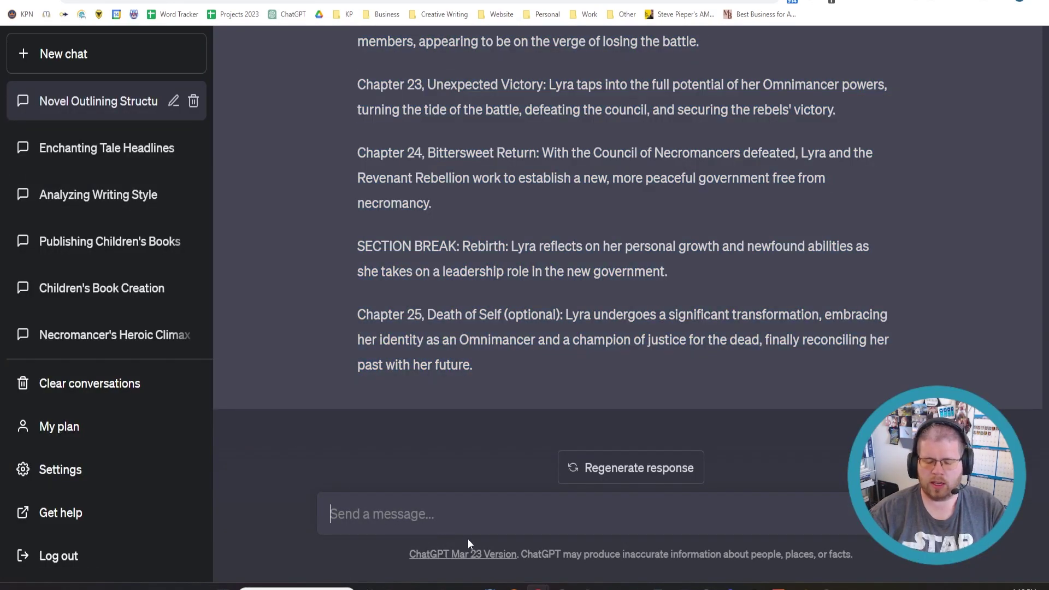
Step: Write a prompt starting "Take the following chapter description, and flesh it out even further with more details"
type("Tak")
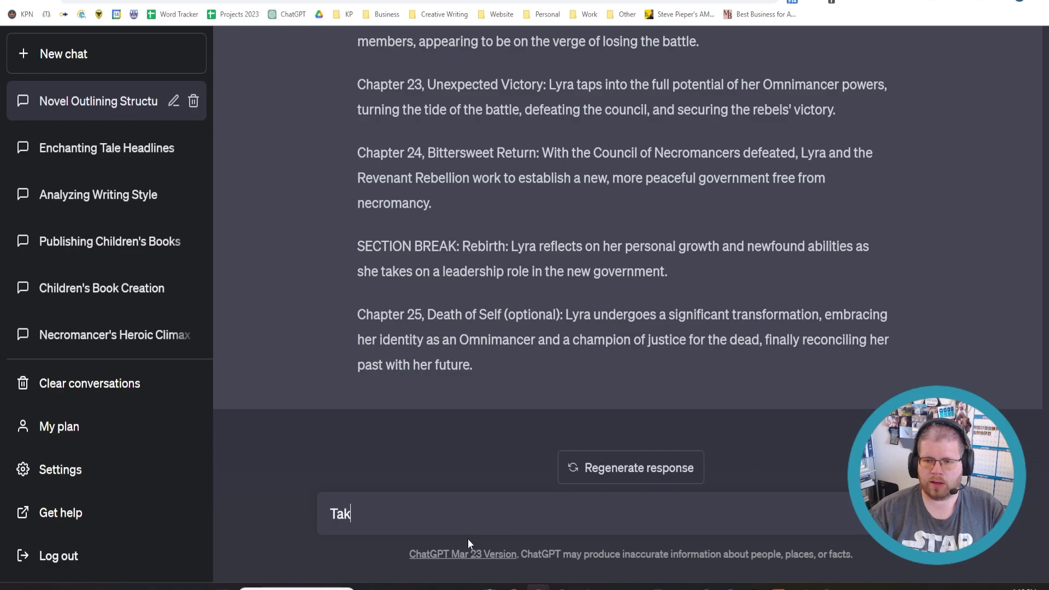
type("e the following chapter description, and f")
type("esh it")
key("BackSpace")
key("BackSpace")
key("BackSpace")
key("BackSpace")
key("BackSpace")
key("BackSpace")
type("lesh it out even further with more")
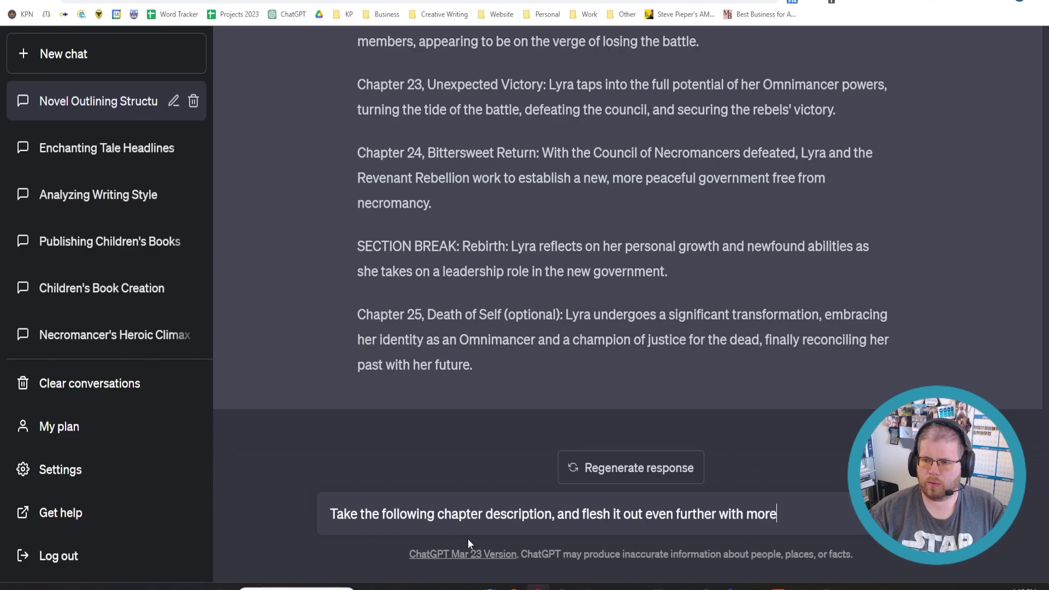
type(" deta")
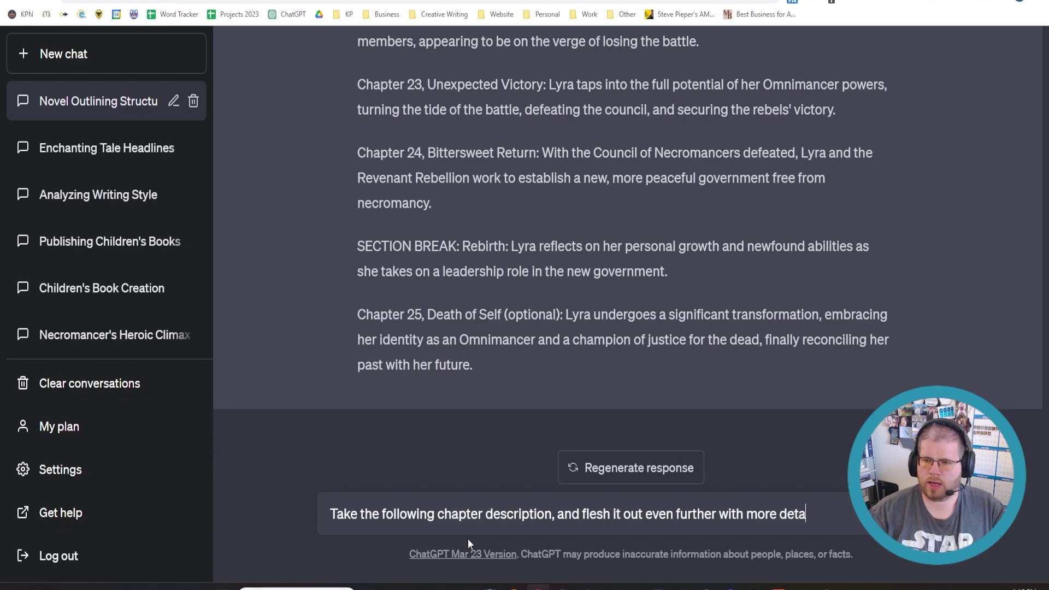
type("ils for the")
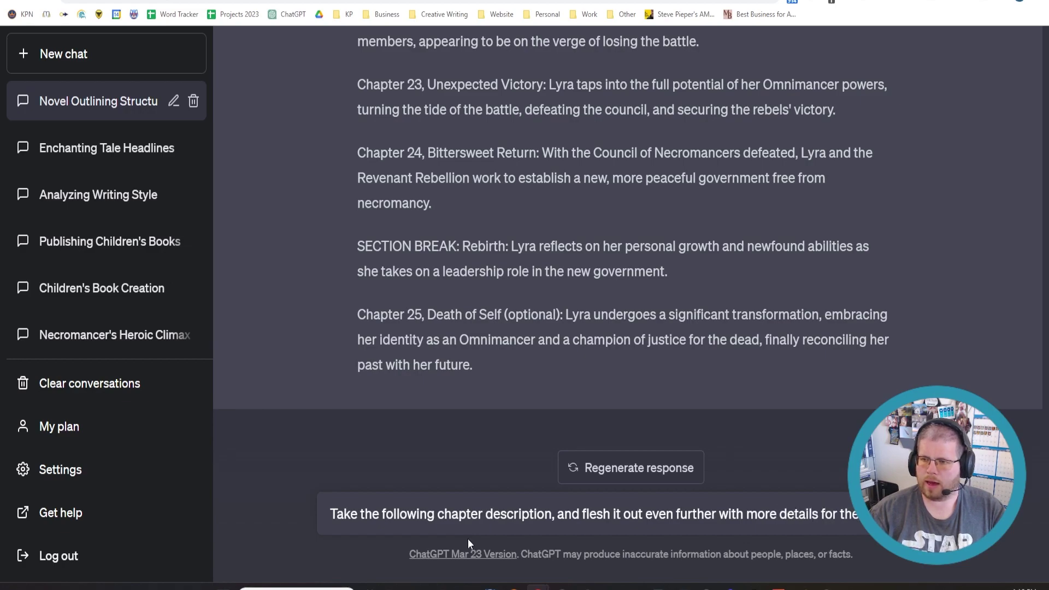
Step: Paste the copied Chapter 1 description on a new line below the prompt and send the message
key("shift+Return")
key("ctrl+v")
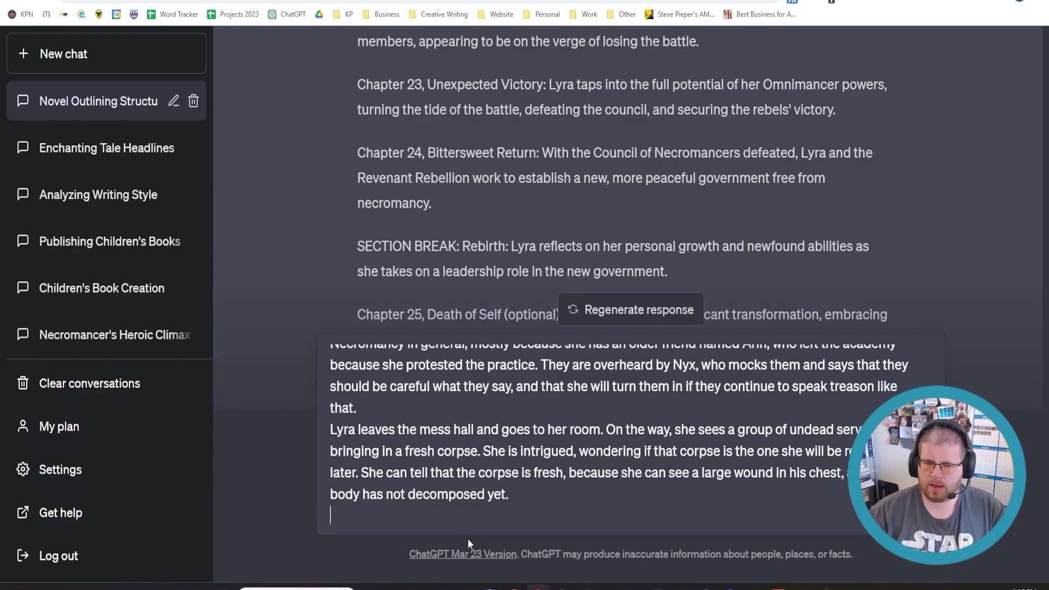
key("Return")
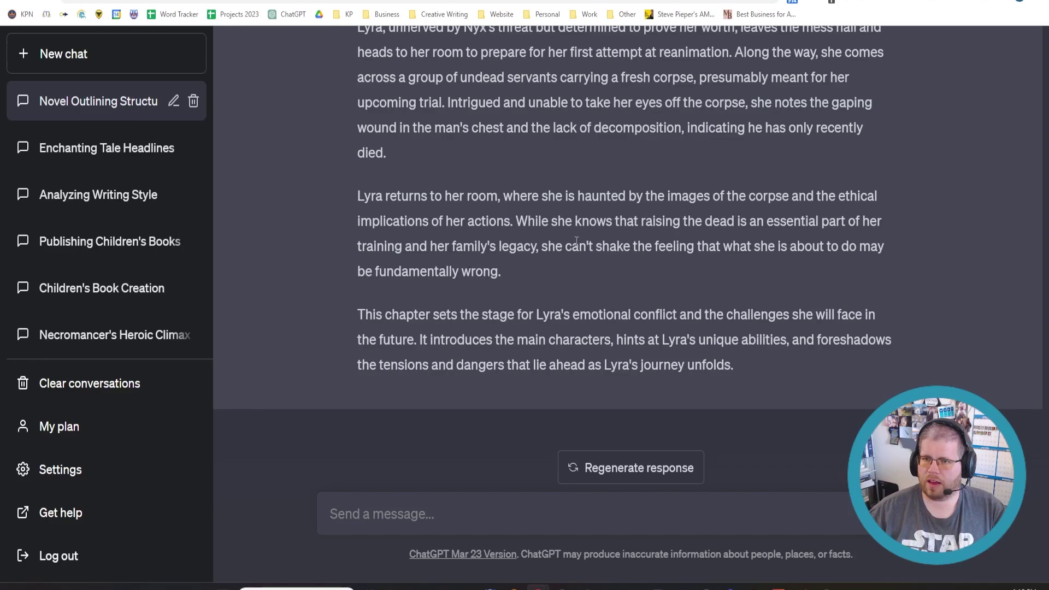
Step: Copy ChatGPT's entire expanded Chapter 1 reply and paste it over the selected Chapter 1 paragraphs in the Google Docs outline
left_click_drag(516, 271, 356, 194)
left_click_drag(735, 365, 355, 314)
key("ctrl+c")
scroll(500, 287, "up", 2)
scroll(428, 265, "up", 5)
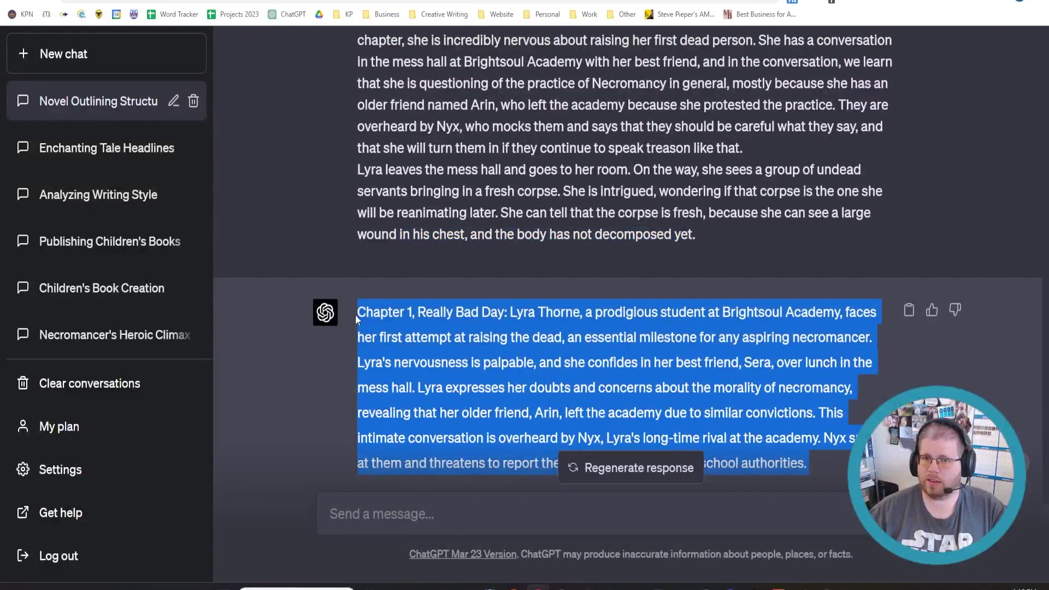
left_click(317, 3)
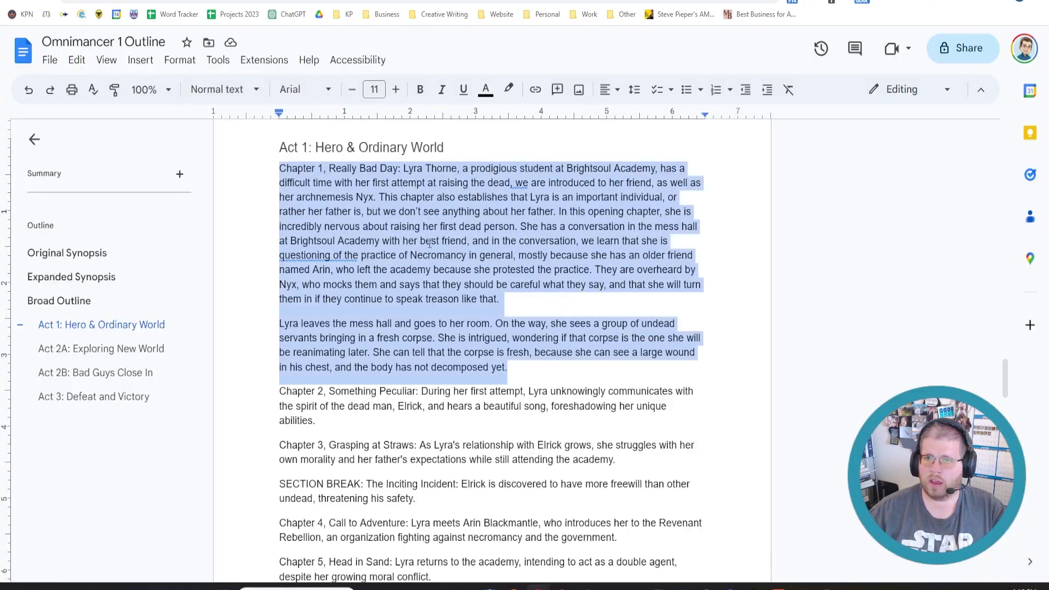
key("ctrl+v")
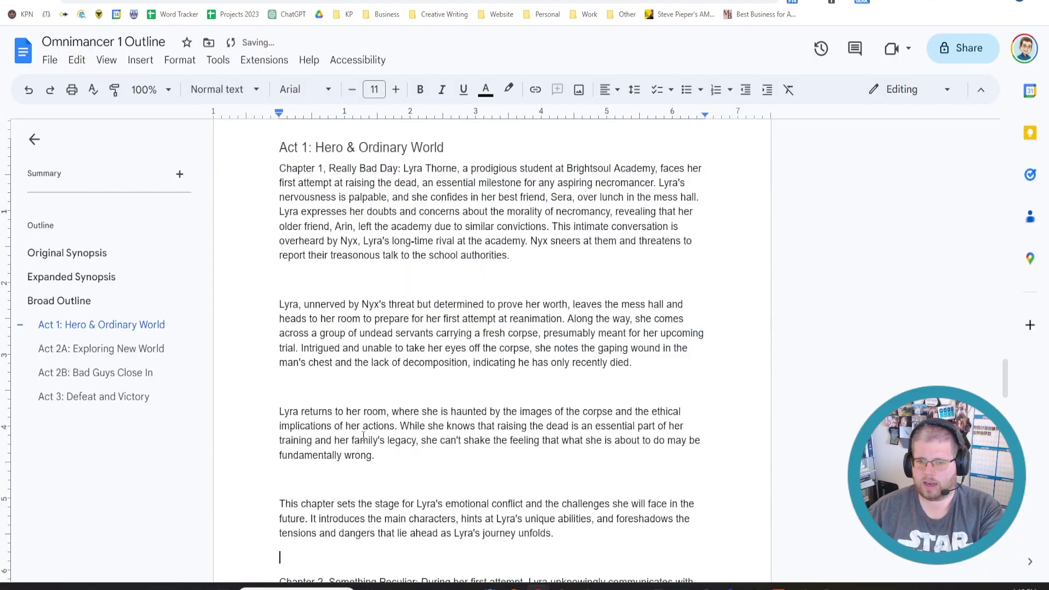
Step: Remove the blank lines between the pasted Chapter 1 paragraphs and before the Chapter 2 entry
key("BackSpace")
left_click(321, 474)
key("BackSpace")
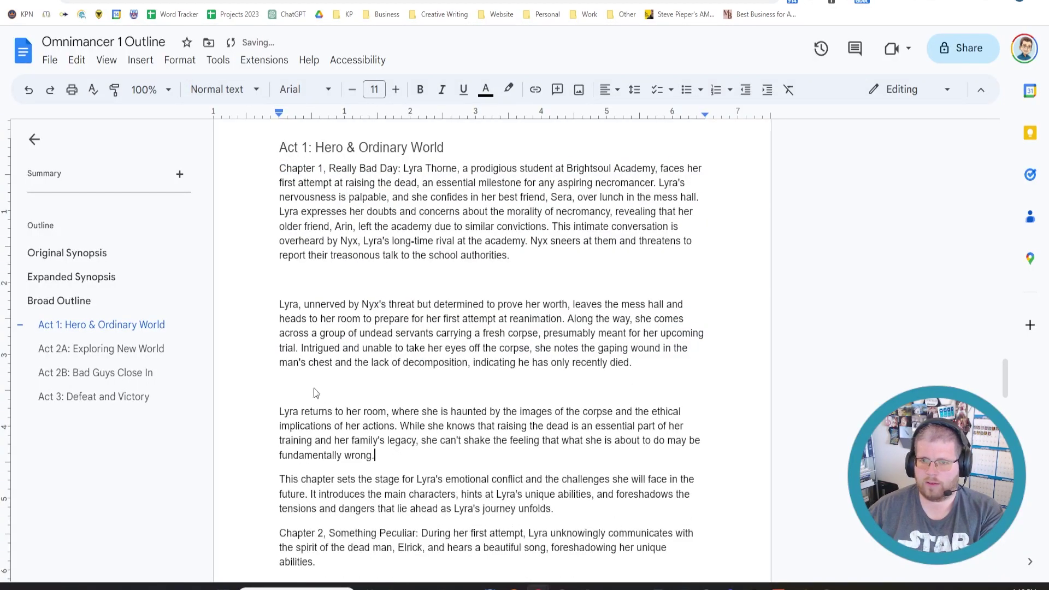
left_click(316, 388)
key("BackSpace")
left_click(329, 273)
key("BackSpace")
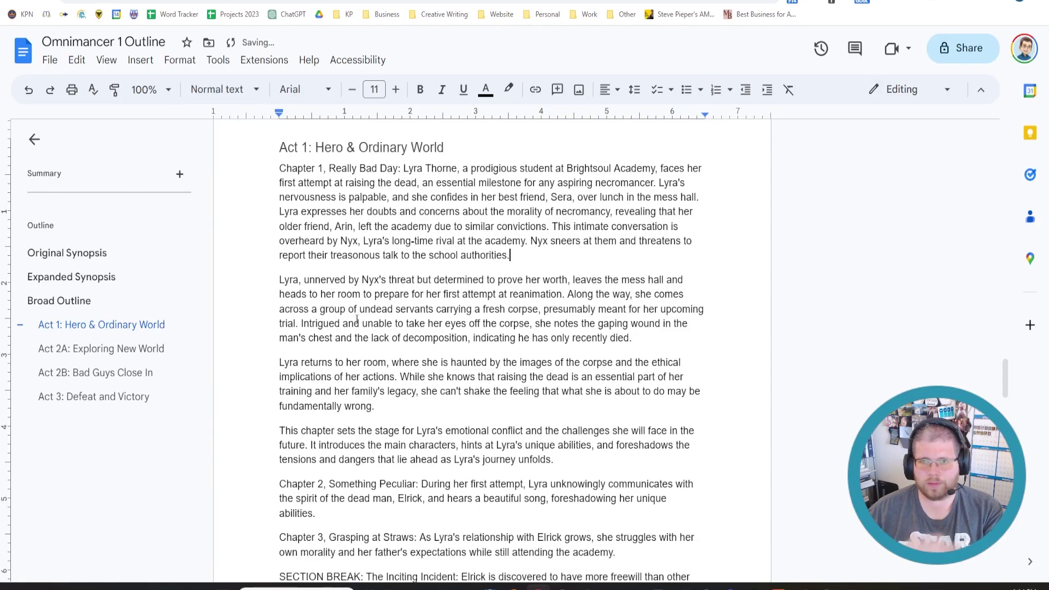
scroll(323, 346, "down", 5)
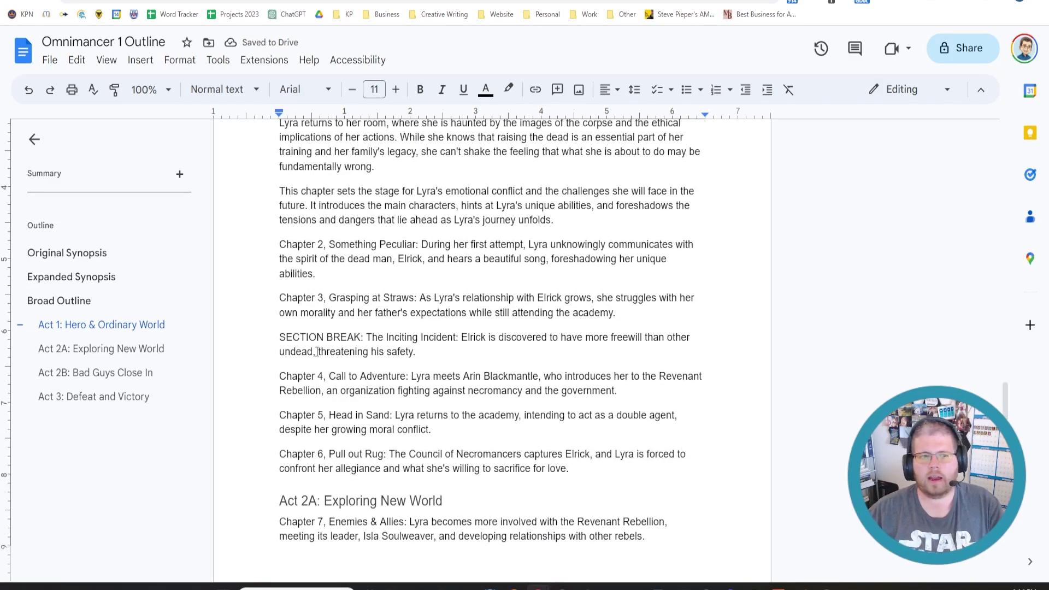
scroll(455, 306, "up", 5)
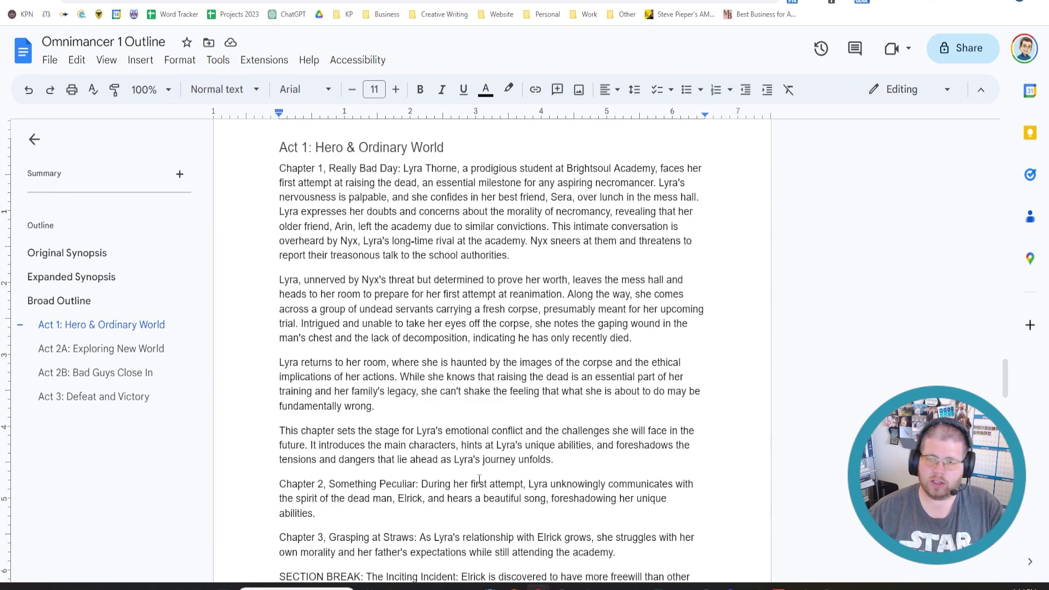
Step: Copy the Chapter 2, Something Peculiar paragraph from the outline and switch to the ChatGPT conversation's message field
scroll(479, 480, "down", 3)
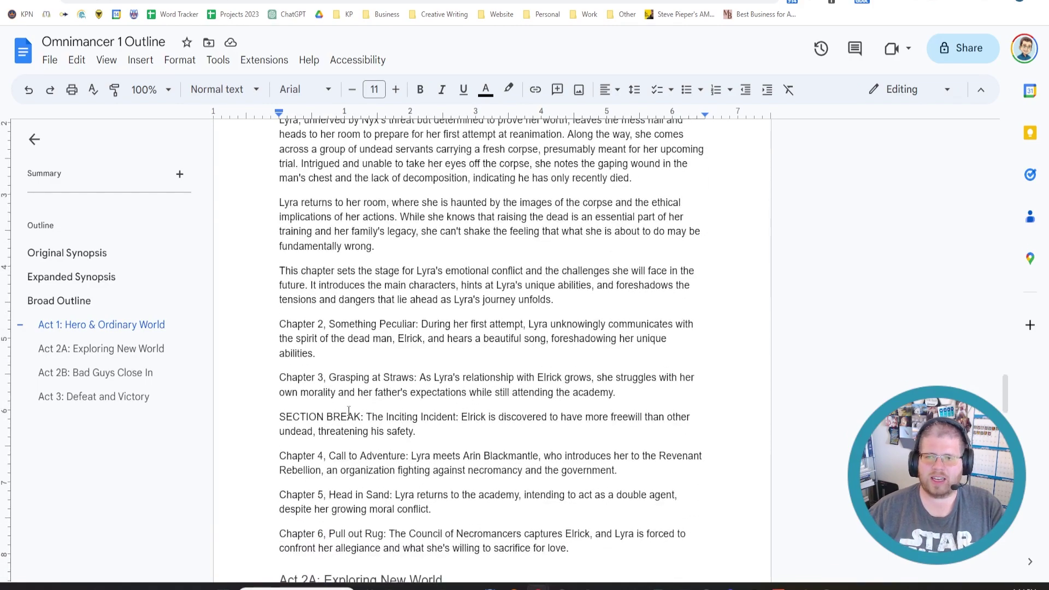
left_click_drag(343, 354, 281, 327)
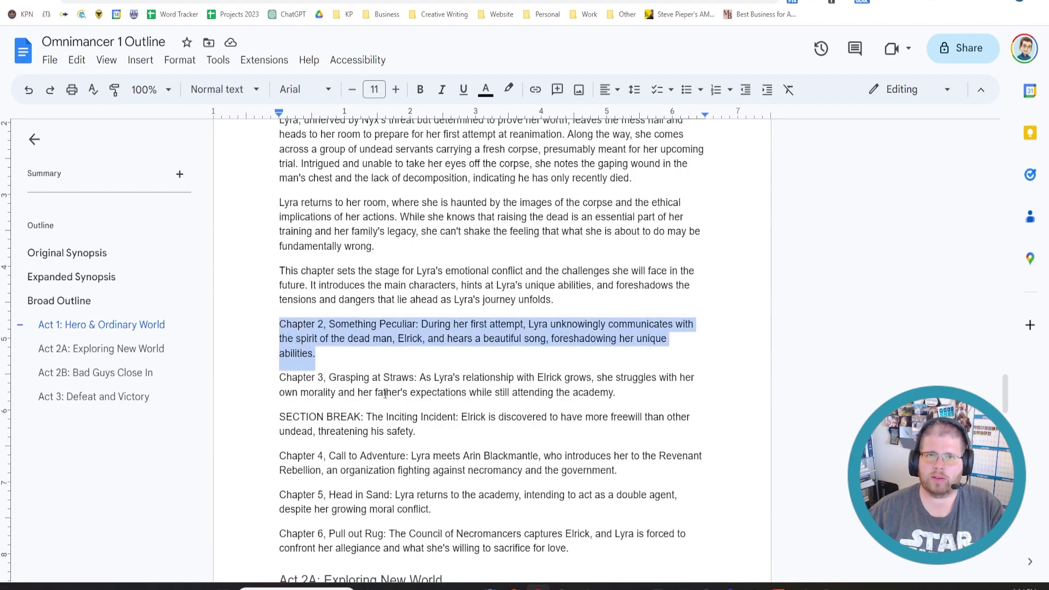
left_click(318, 355)
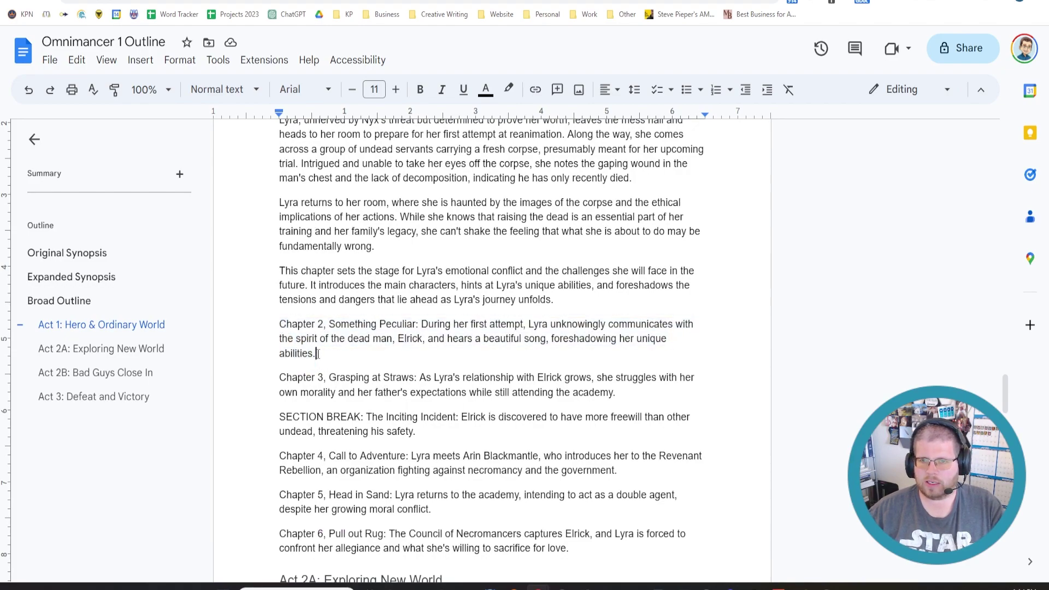
triple_click(313, 354)
key("ctrl+c")
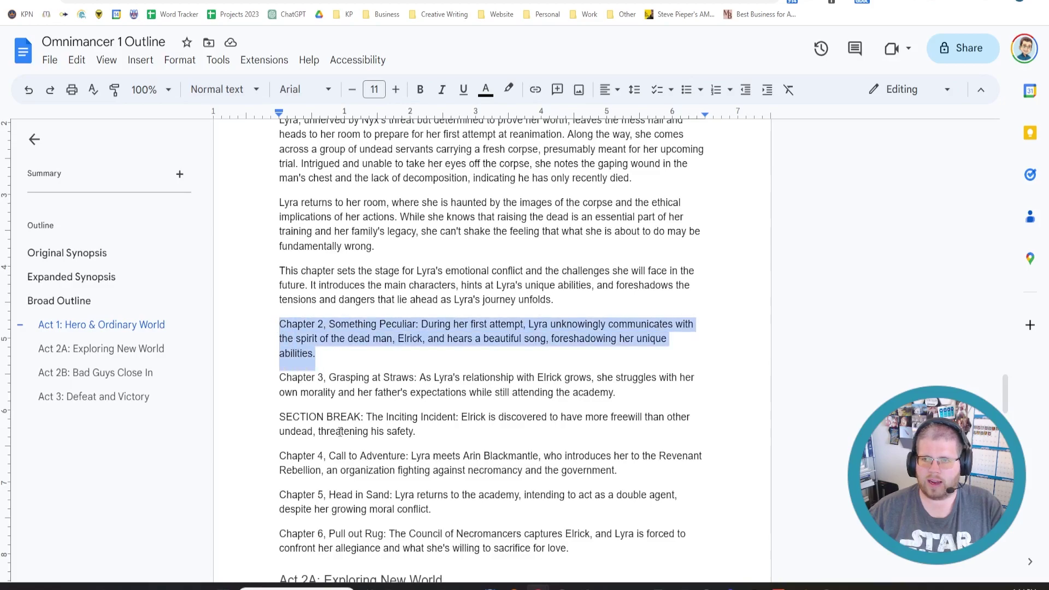
left_click(205, 1)
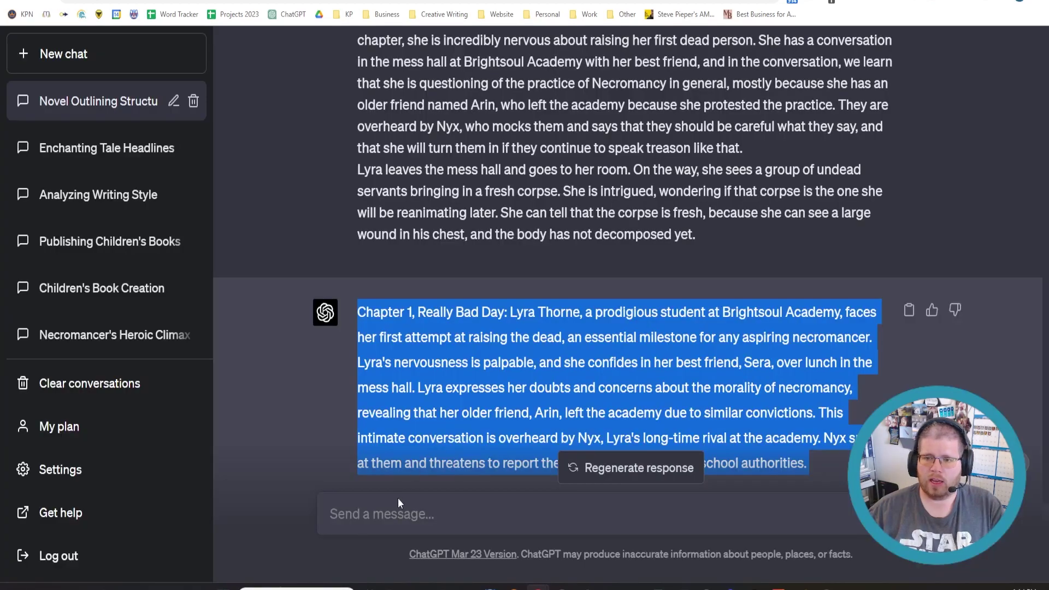
left_click(433, 527)
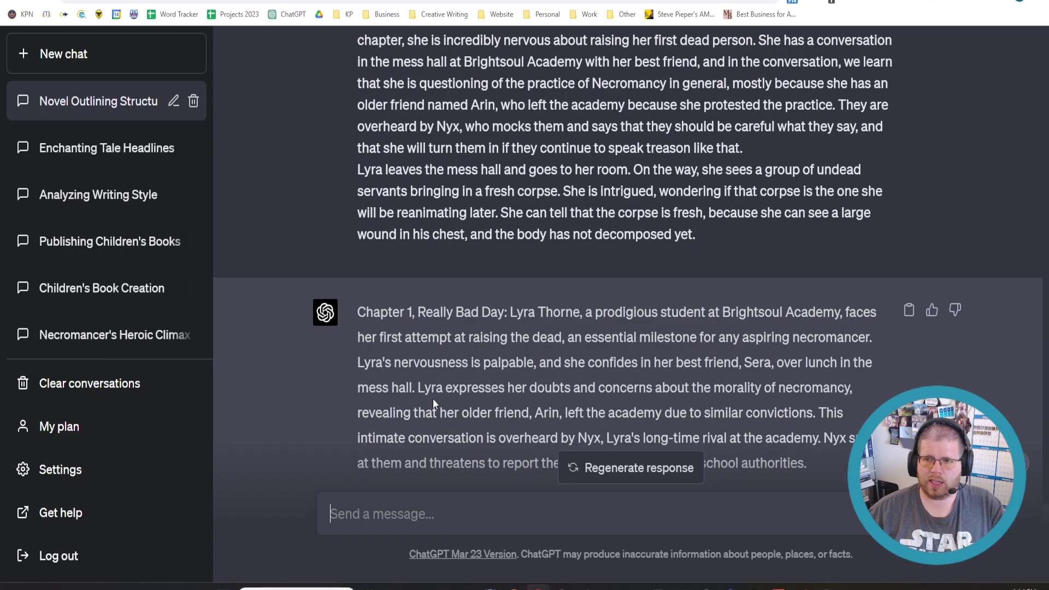
Step: Write a prompt "Take the following chapter description and flesh it out further", asking for more story beats, location information and worldbuilding to accurately write the scene
scroll(433, 399, "down", 3)
scroll(437, 410, "down", 5)
type("T")
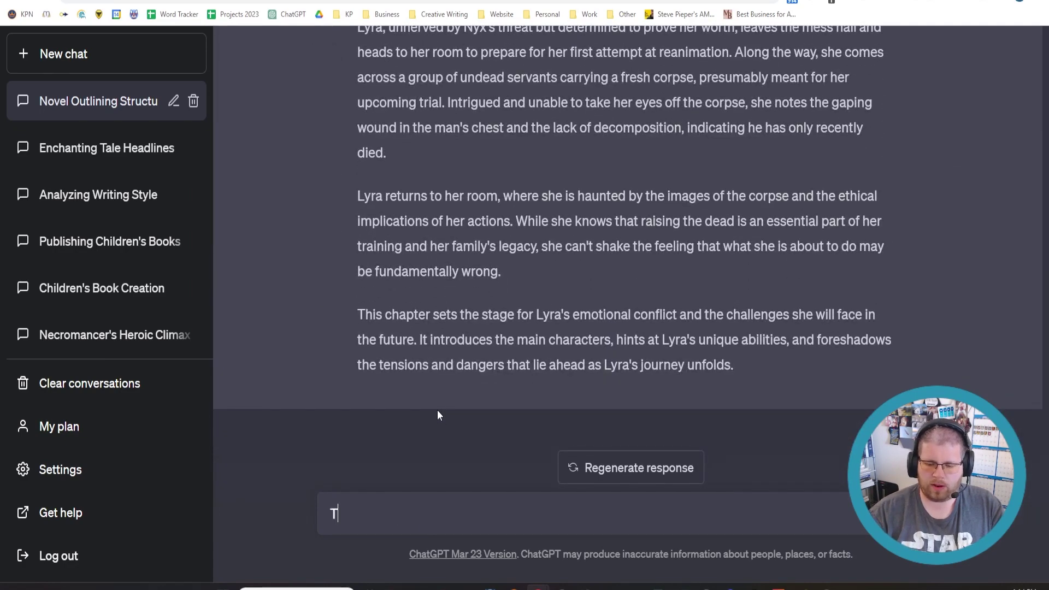
type("ake the following cha")
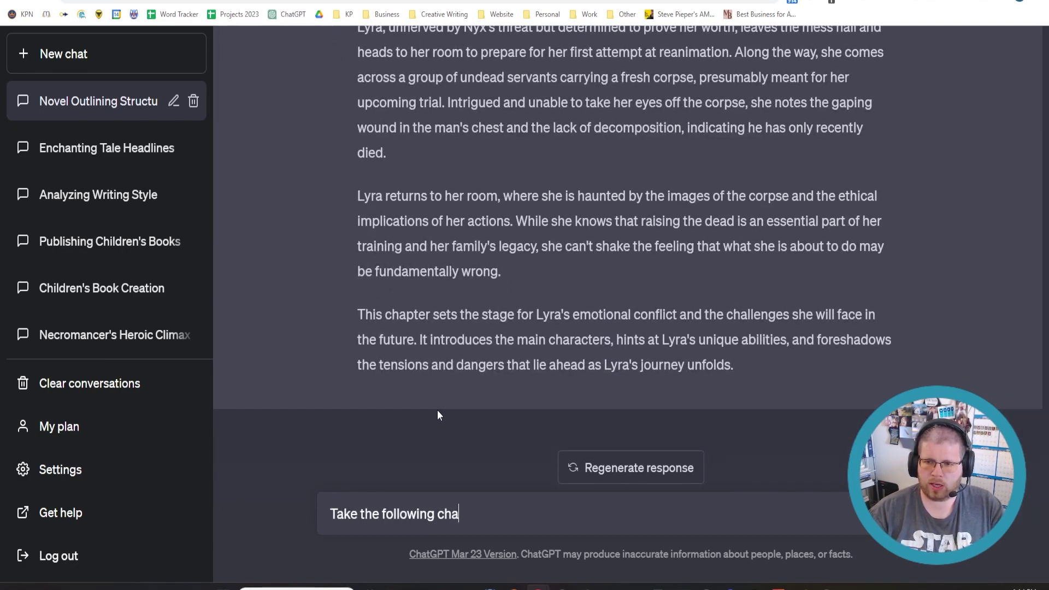
type("pter description and fl")
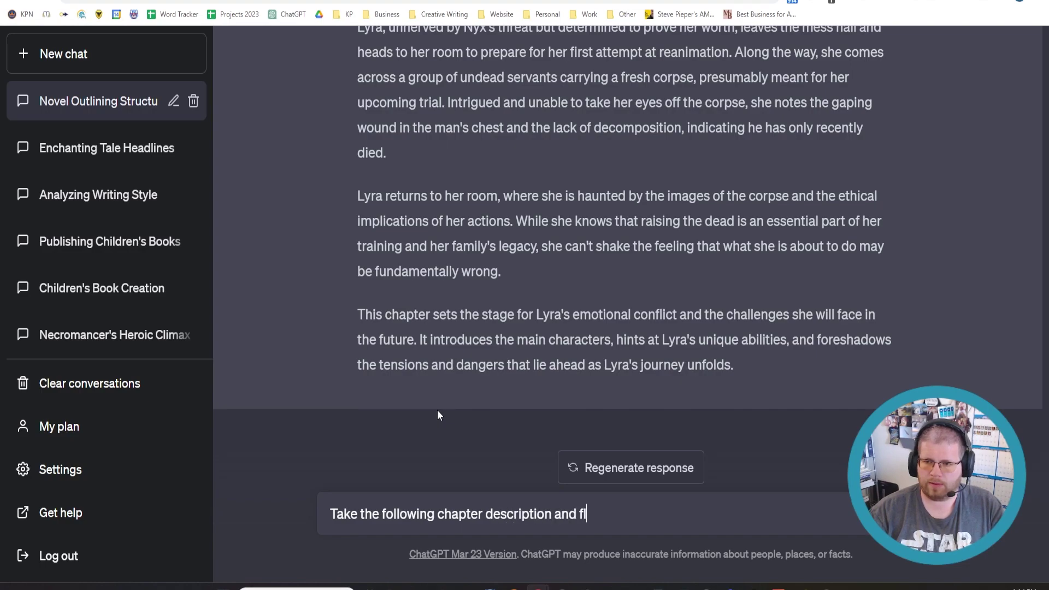
type("esh it out further. ")
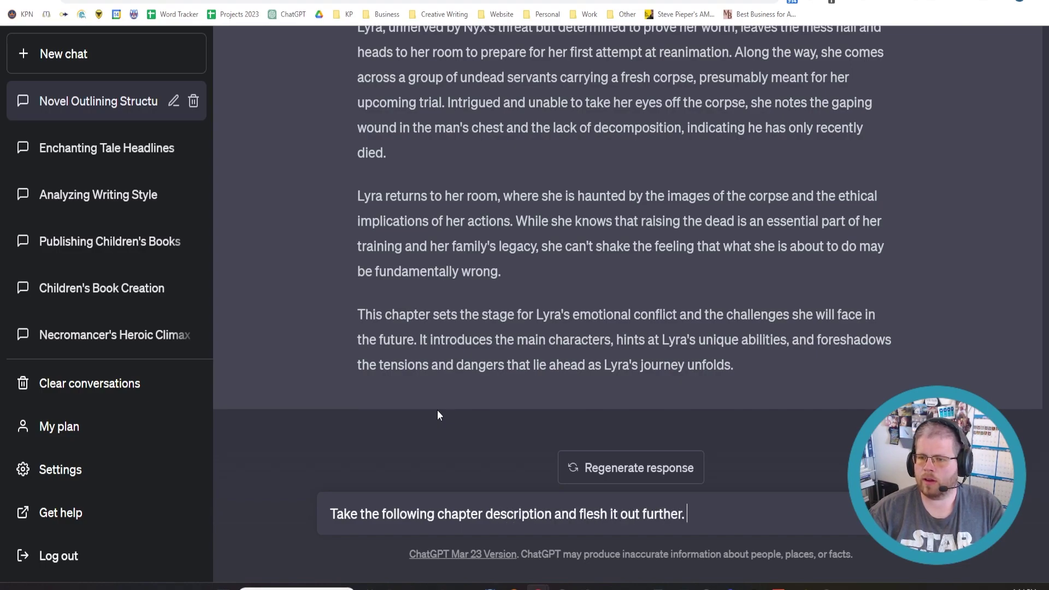
type("Add more story ")
type("beats, ")
type("information, locati")
type("on and")
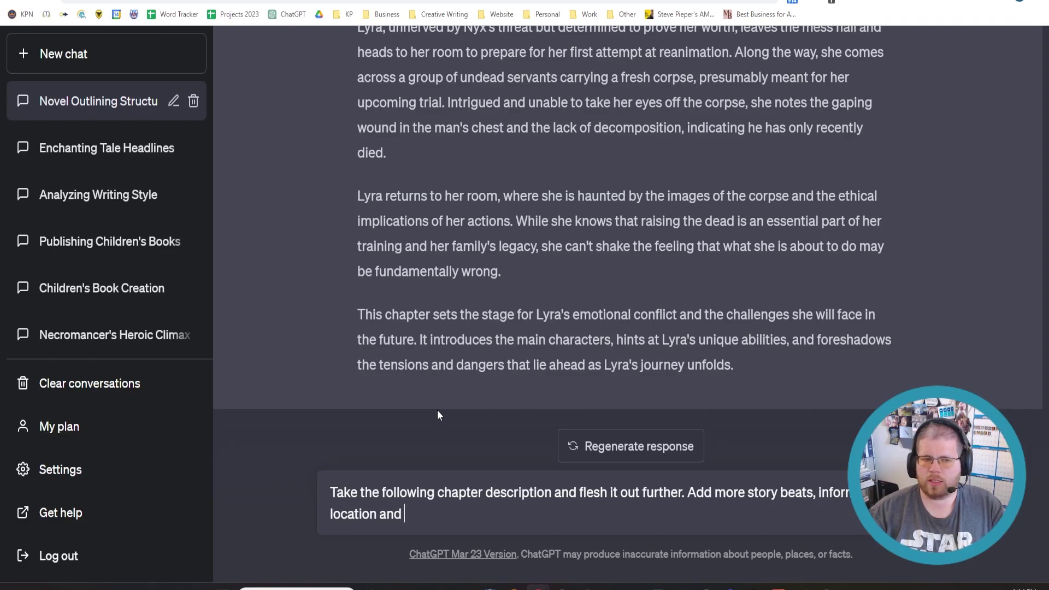
type("worldbuilding")
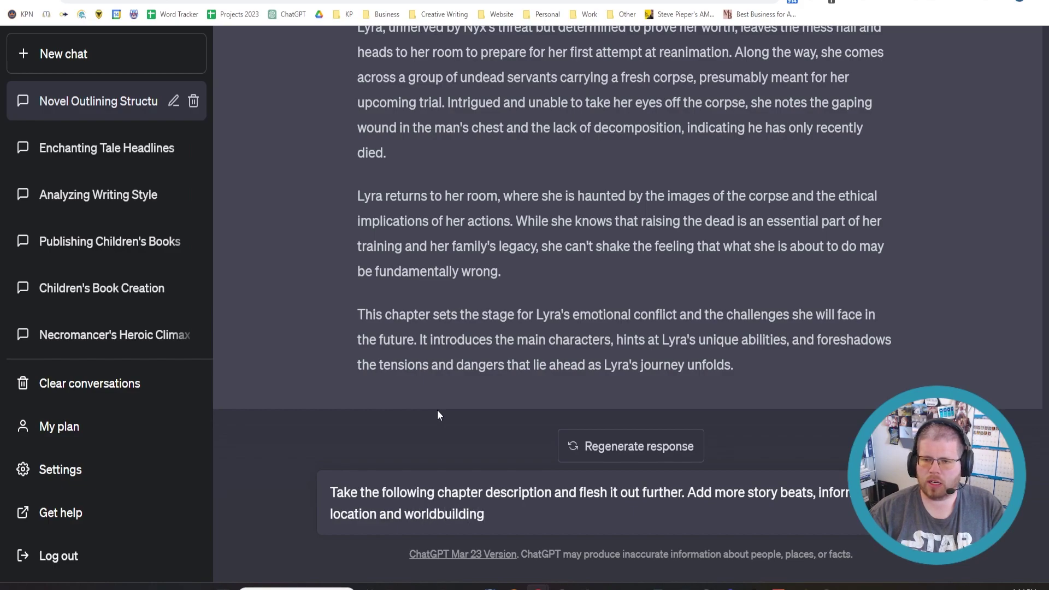
type(" so we can accurately write the scene later")
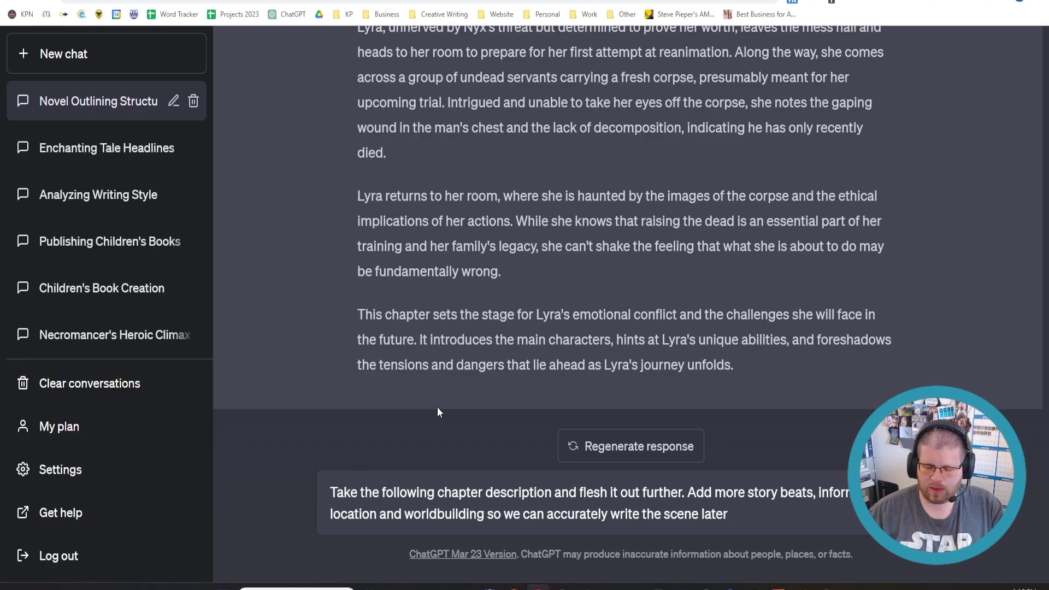
Step: Paste the copied Chapter 2 description below the prompt, separated by a blank line, and send the message
key("shift+Return")
key("shift+Return")
key("ctrl+v")
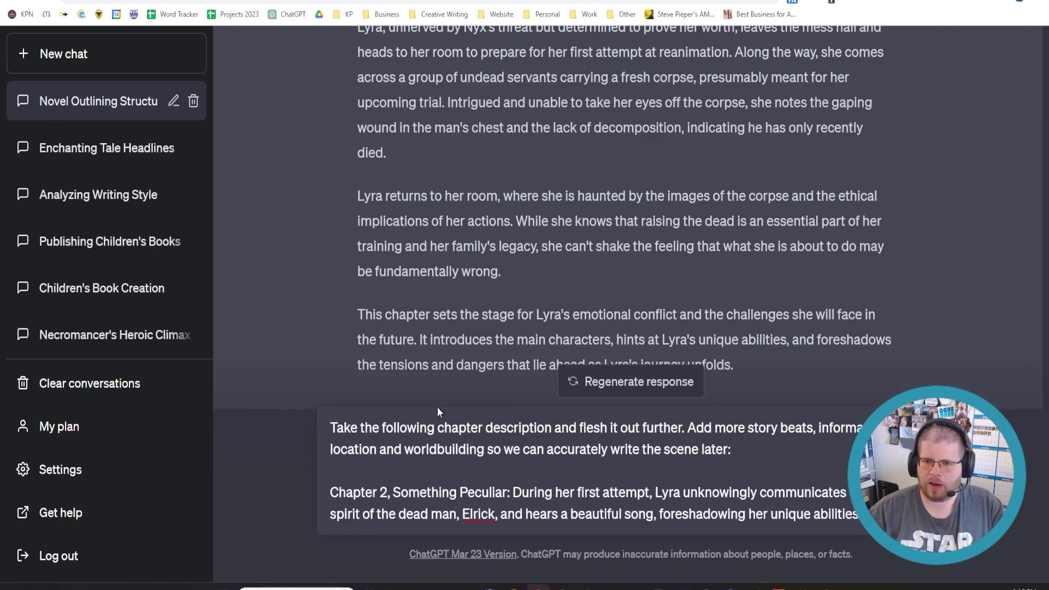
key("Return")
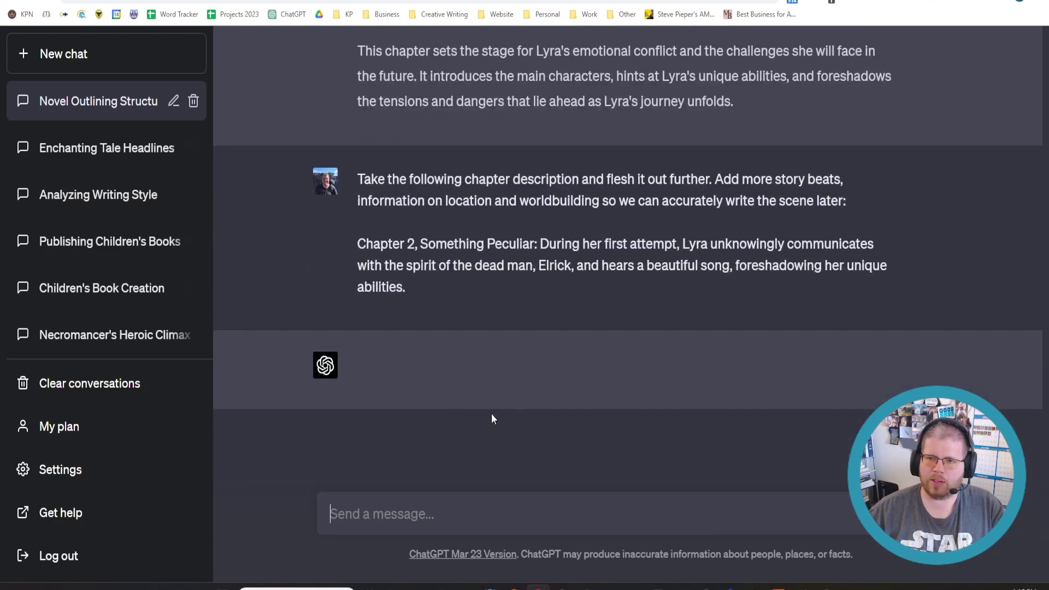
Step: Read through ChatGPT's expanded Chapter 2 reply, comparing it with the earlier Chapter 1 expansion
scroll(475, 350, "up", 10)
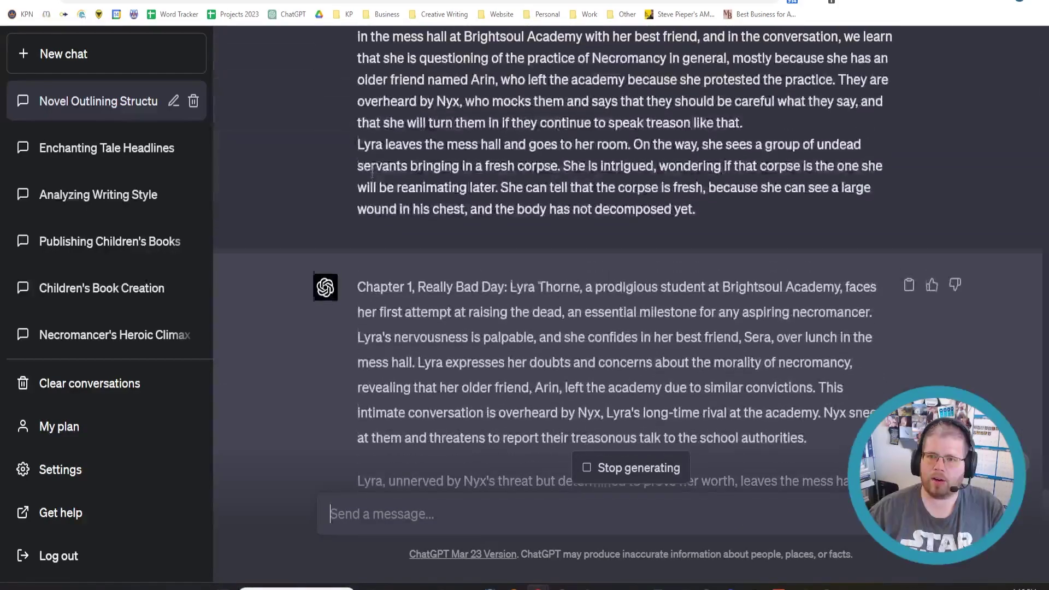
scroll(412, 288, "down", 12)
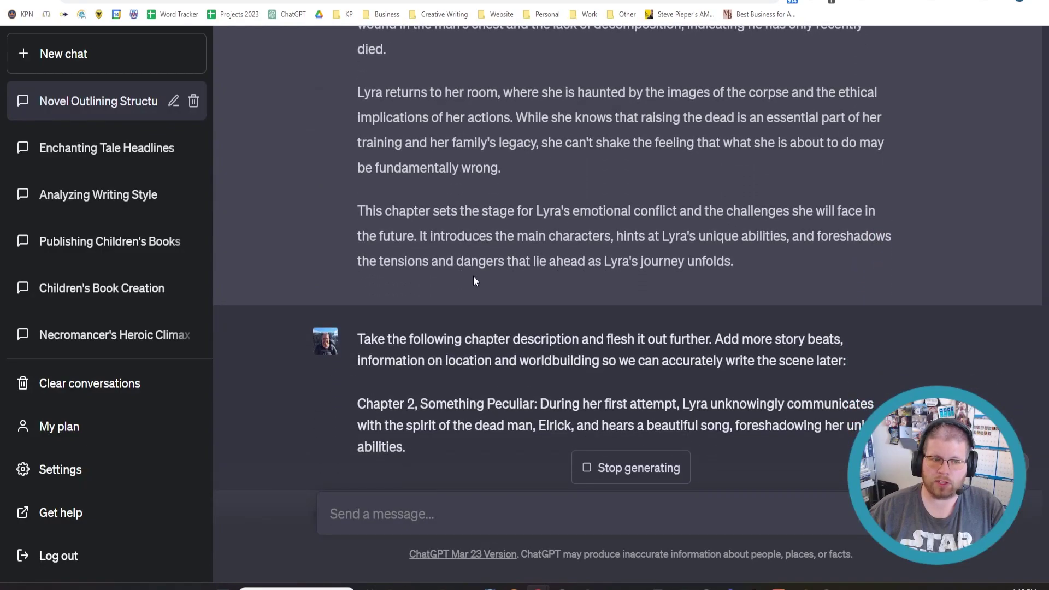
scroll(473, 275, "up", 4)
scroll(473, 274, "down", 8)
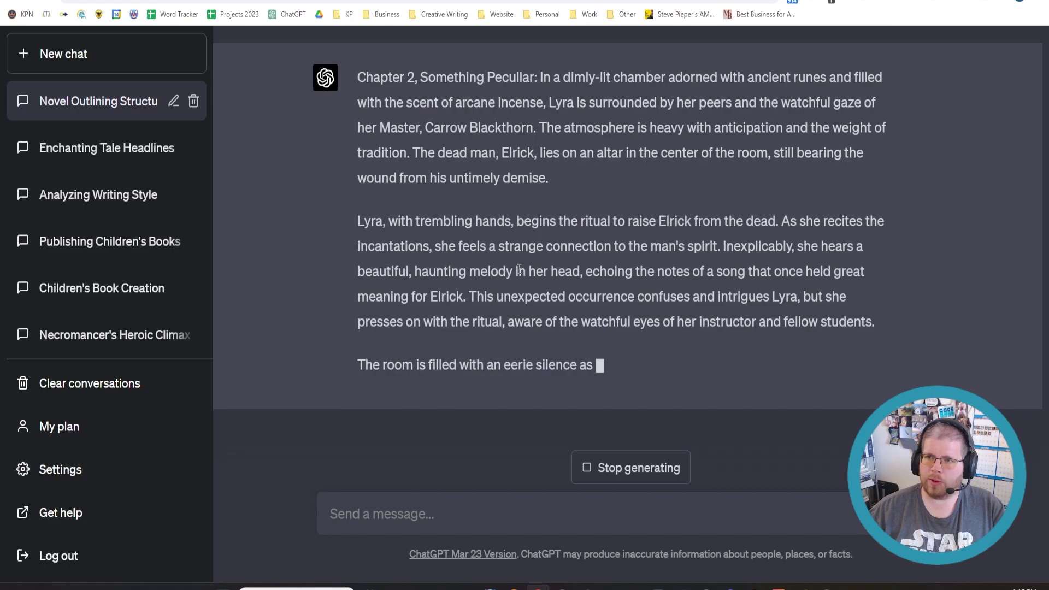
scroll(508, 220, "up", 2)
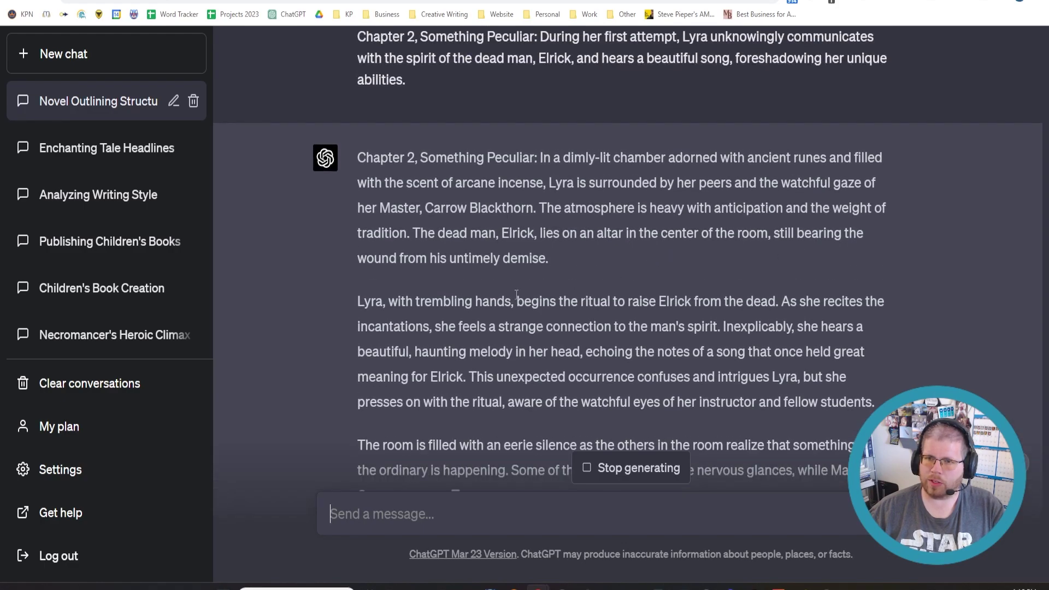
scroll(381, 298, "down", 3)
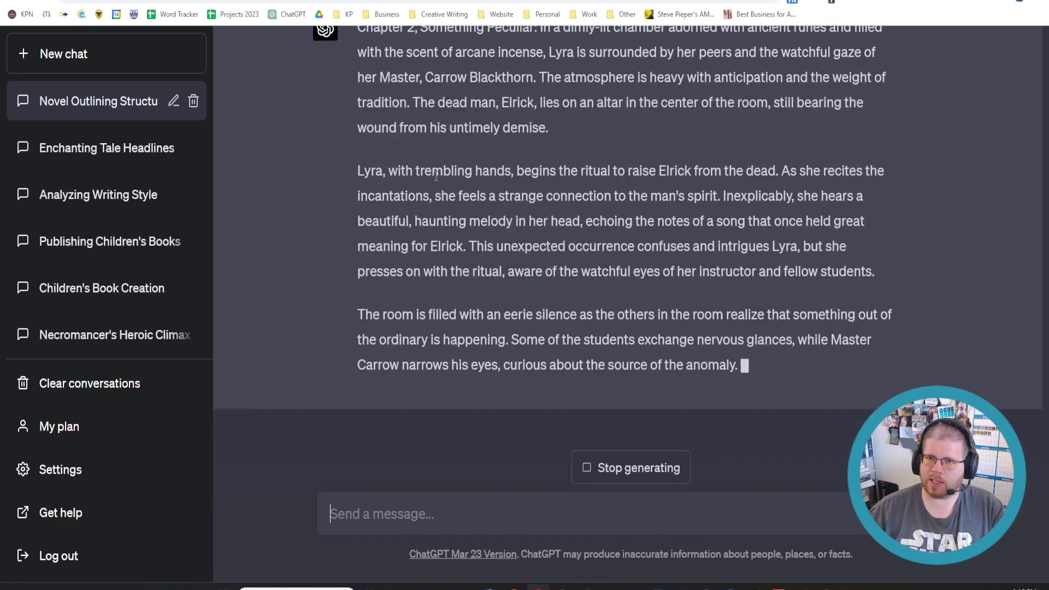
scroll(436, 175, "up", 1)
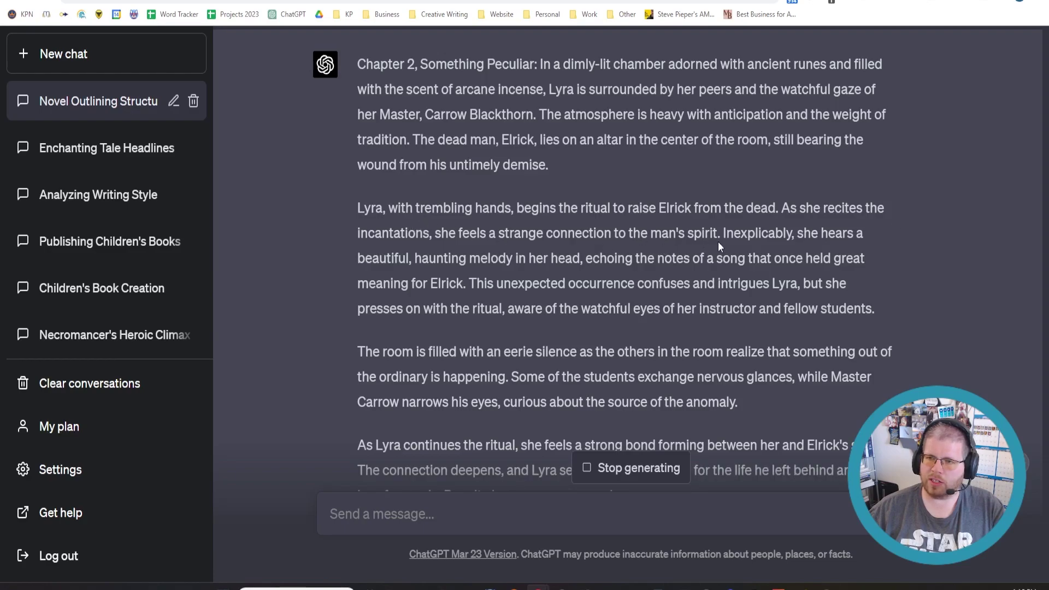
scroll(548, 201, "down", 2)
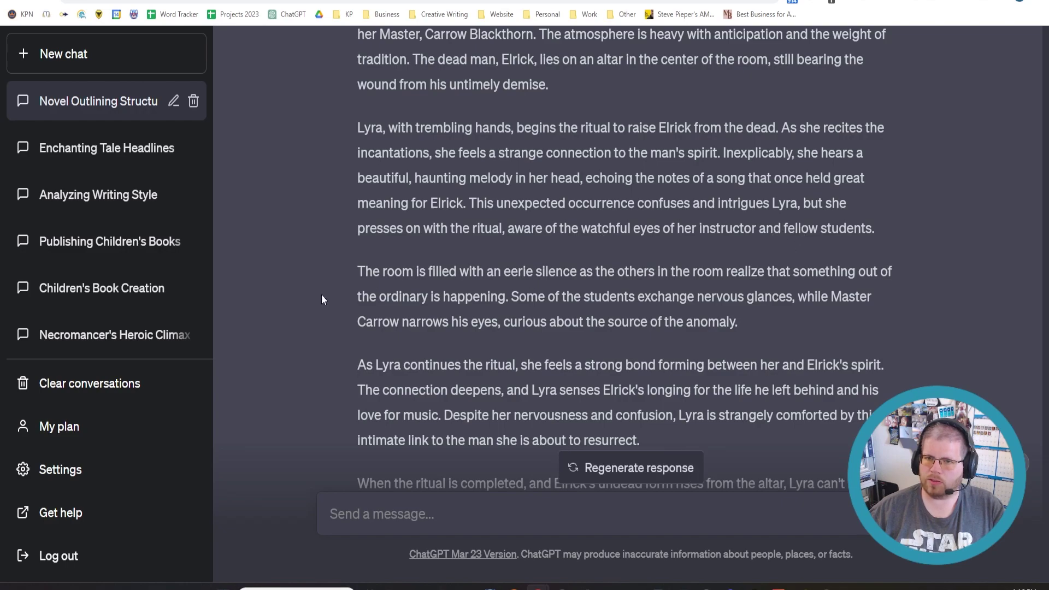
scroll(348, 301, "down", 3)
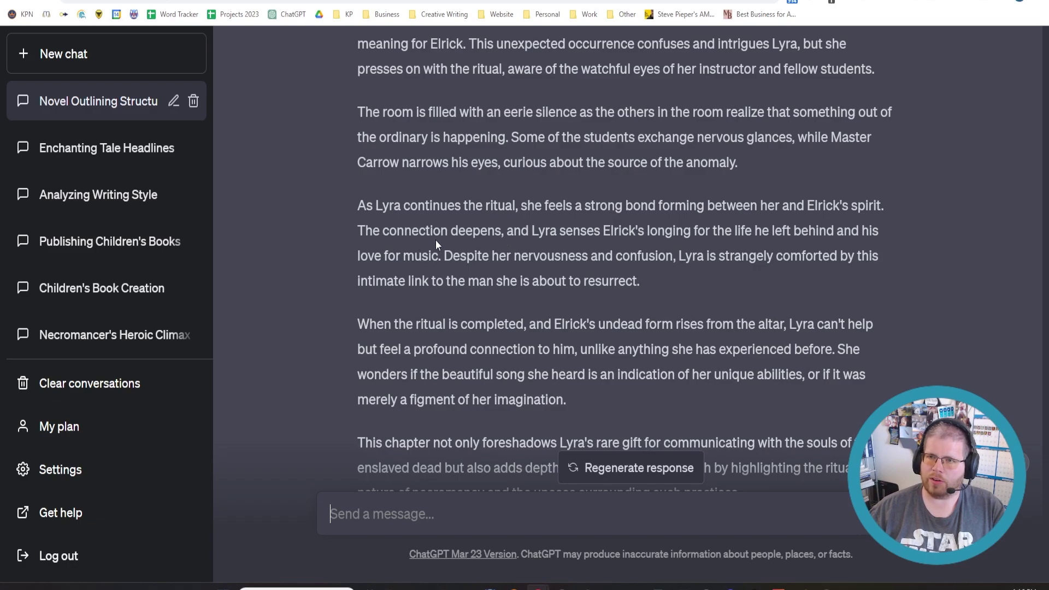
scroll(506, 239, "down", 2)
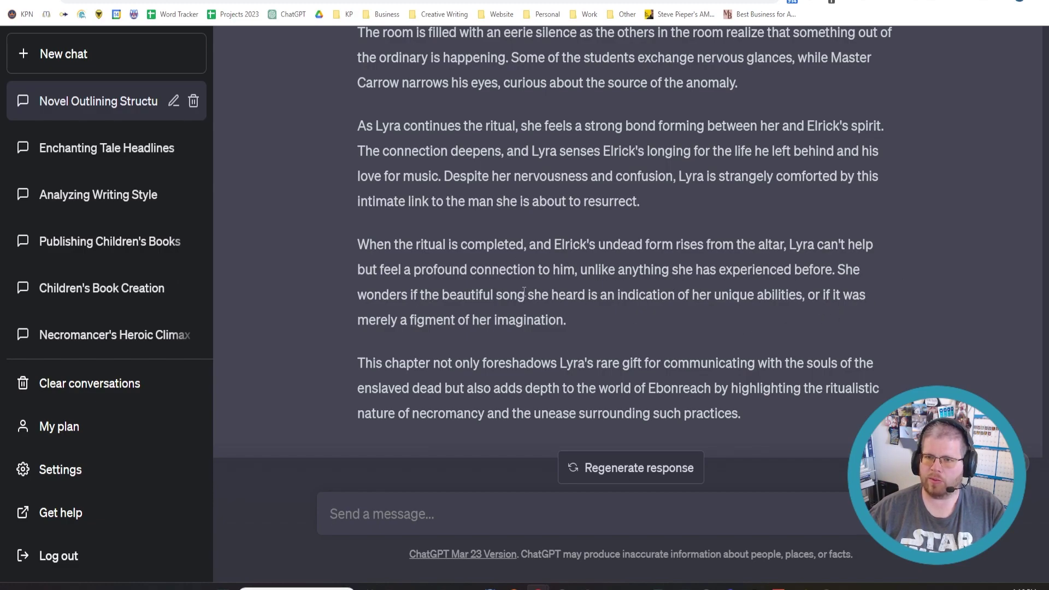
scroll(676, 310, "down", 1)
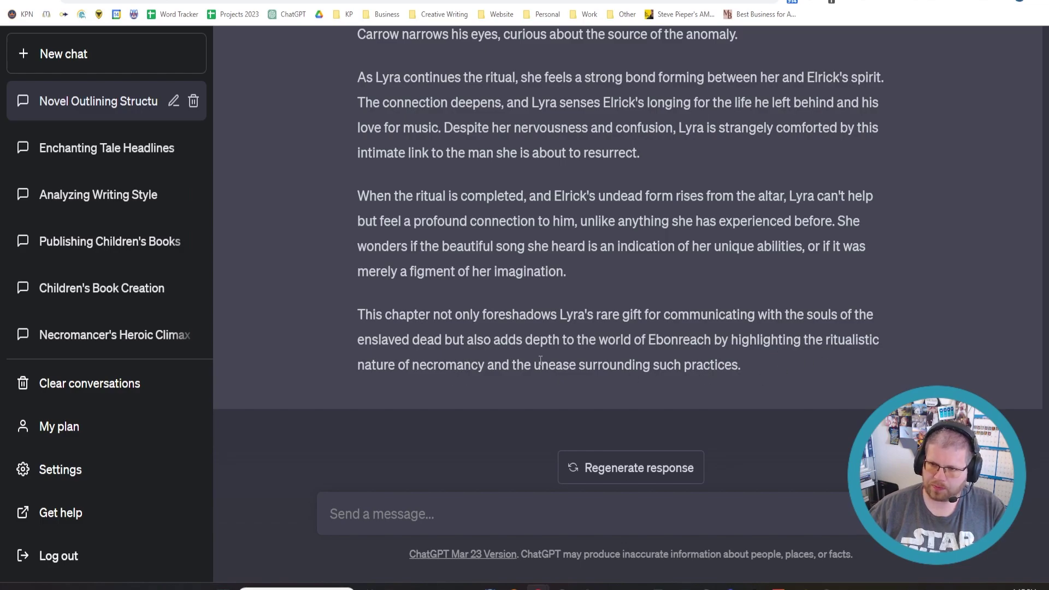
Step: Copy ChatGPT's entire expanded Chapter 2 reply and paste it over the original Chapter 2 paragraph in the Google Docs outline
left_click_drag(773, 365, 352, 179)
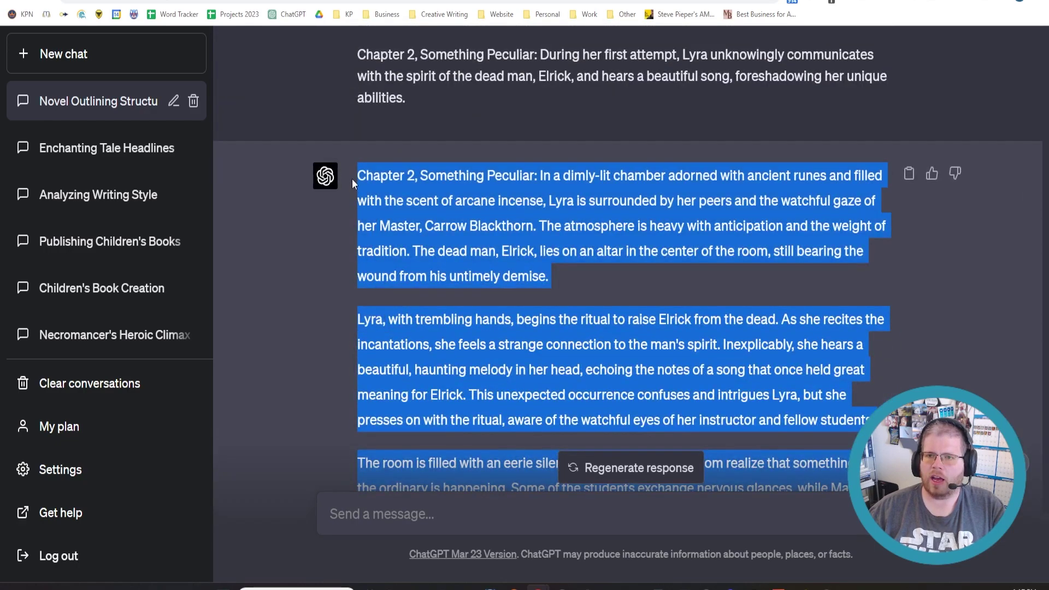
left_click(219, 1)
left_click_drag(338, 368, 282, 329)
key("ctrl+v")
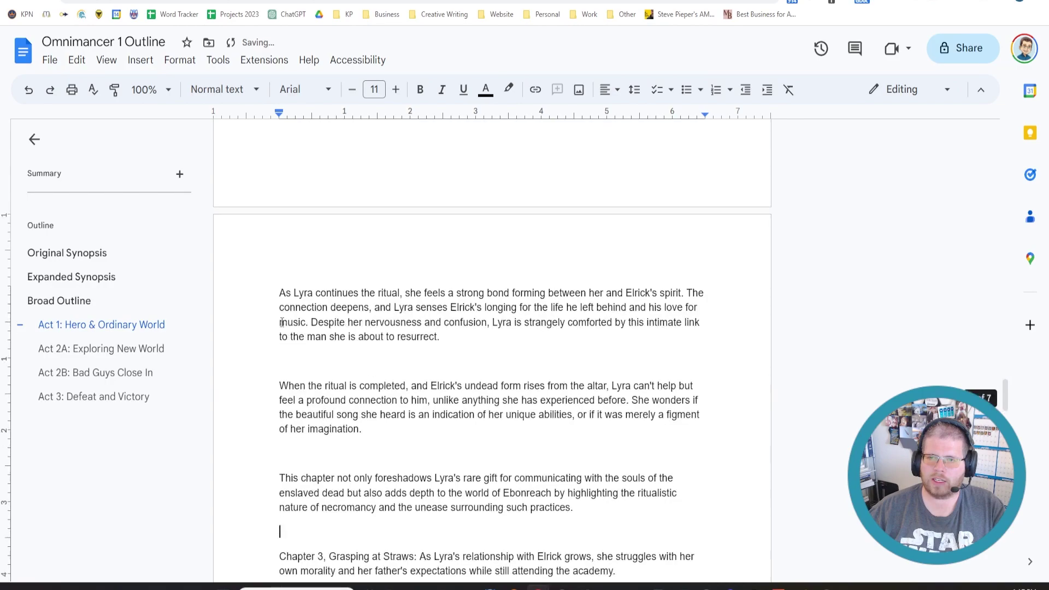
Step: Remove the blank lines between the pasted Chapter 2 paragraphs and before the Chapter 3 entry
key("Up")
key("Up")
key("Up")
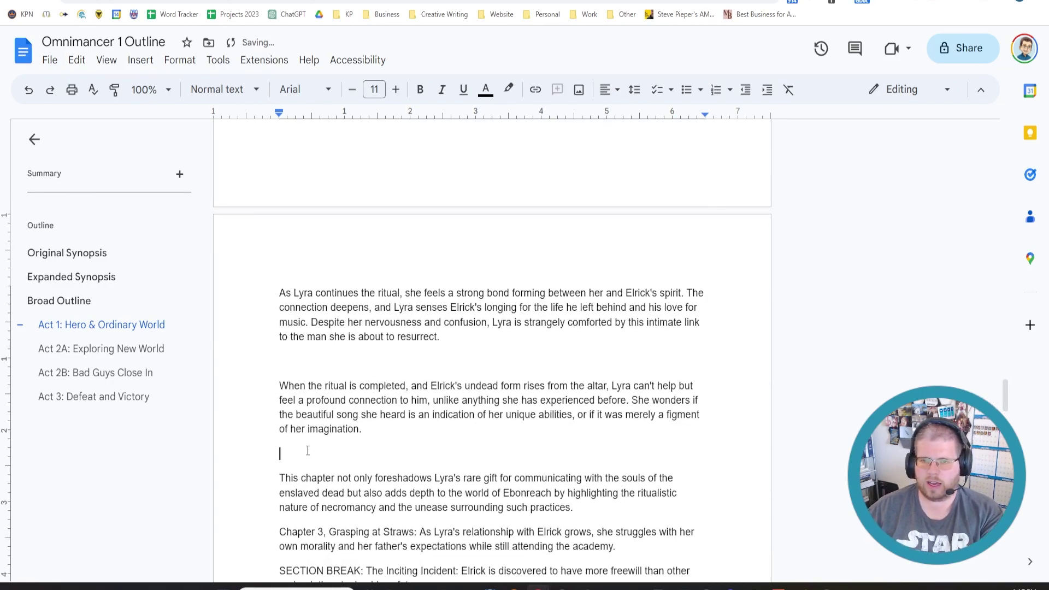
key("BackSpace")
key("Up")
key("Up")
key("Up")
key("Up")
key("BackSpace")
scroll(324, 362, "up", 3)
key("Up")
key("Up")
key("Up")
key("Up")
key("BackSpace")
scroll(326, 295, "up", 3)
left_click(330, 349)
key("BackSpace")
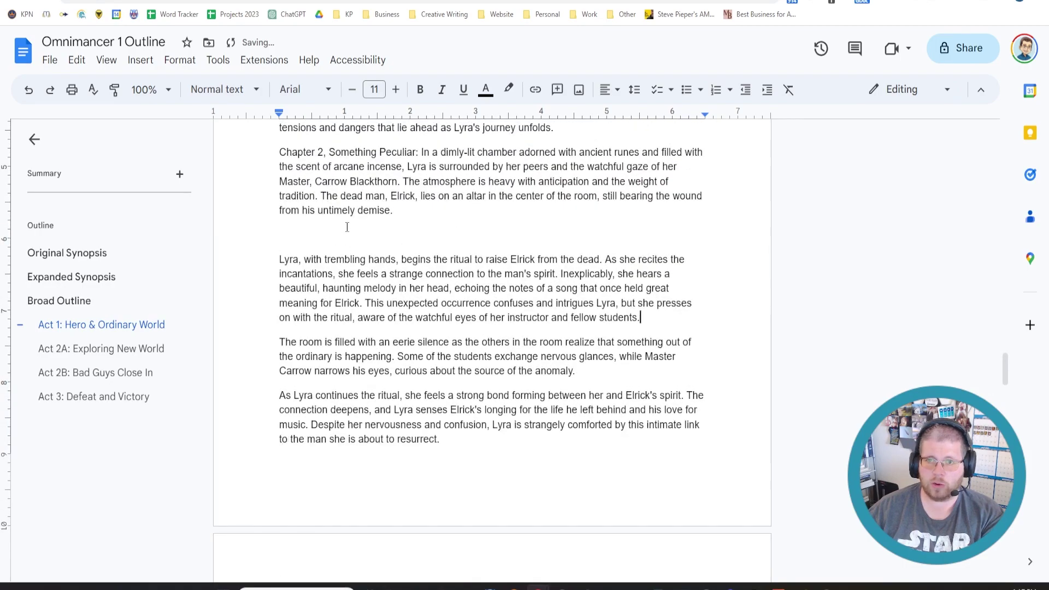
left_click(345, 235)
key("Delete")
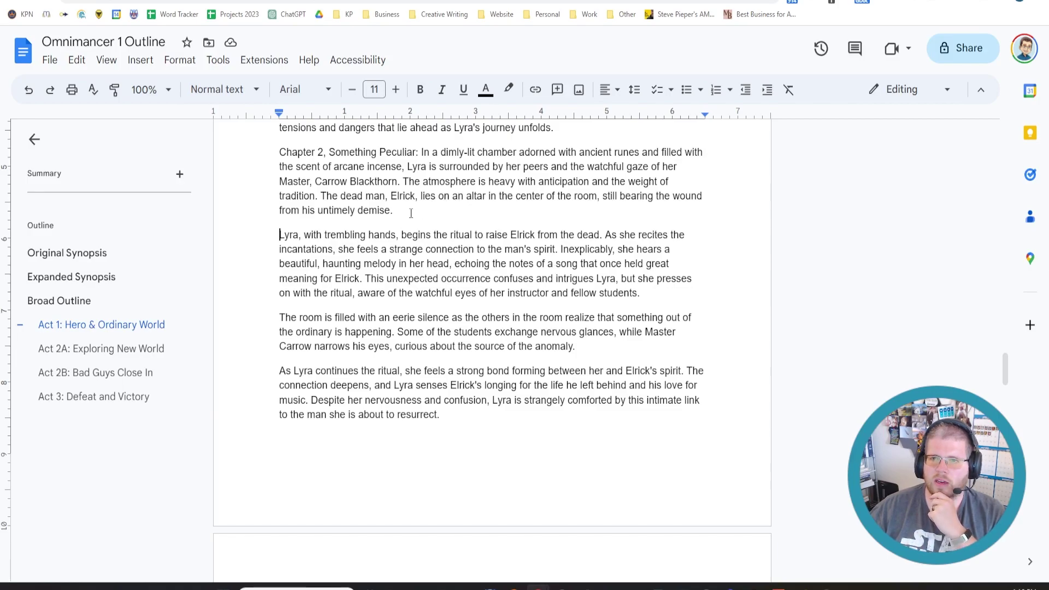
Step: Review the remaining chapter entries through Chapter 25 at the end of the outline, and return to the expanded Chapter 2
scroll(499, 222, "down", 10)
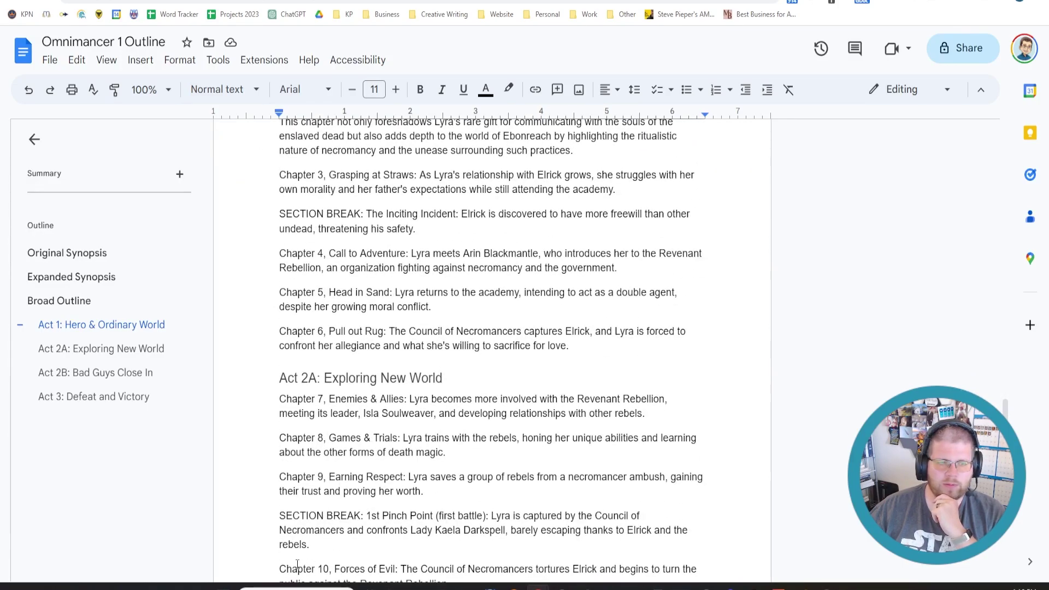
scroll(297, 564, "down", 20)
scroll(263, 526, "down", 7)
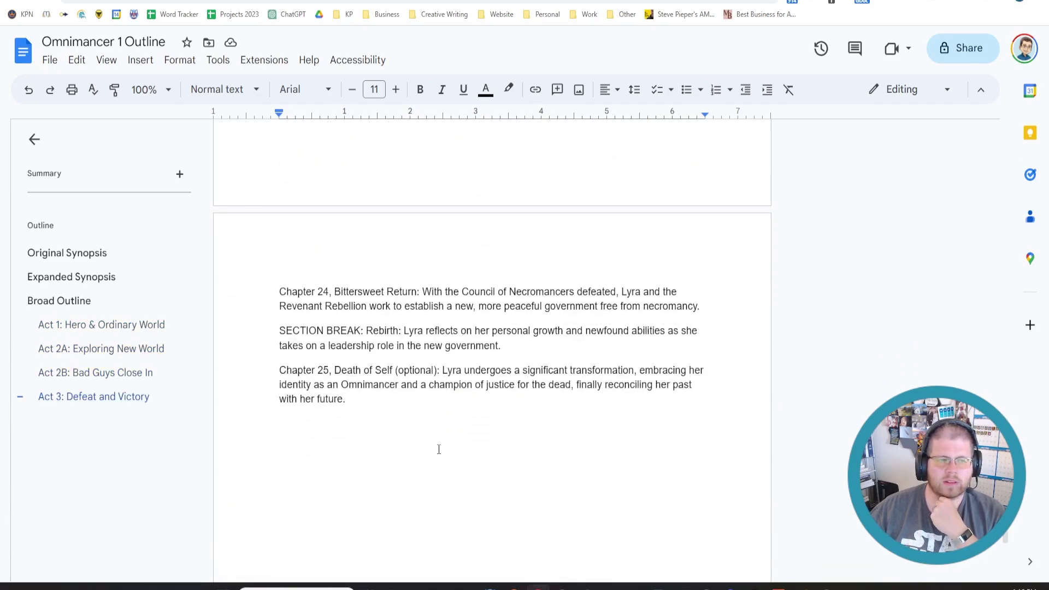
scroll(438, 450, "up", 20)
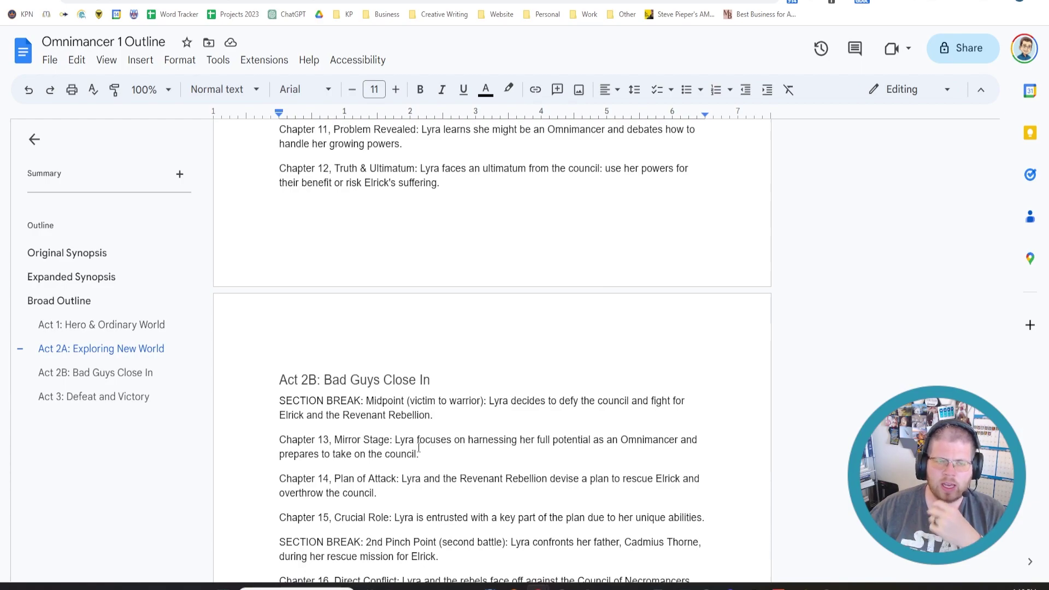
scroll(419, 447, "up", 20)
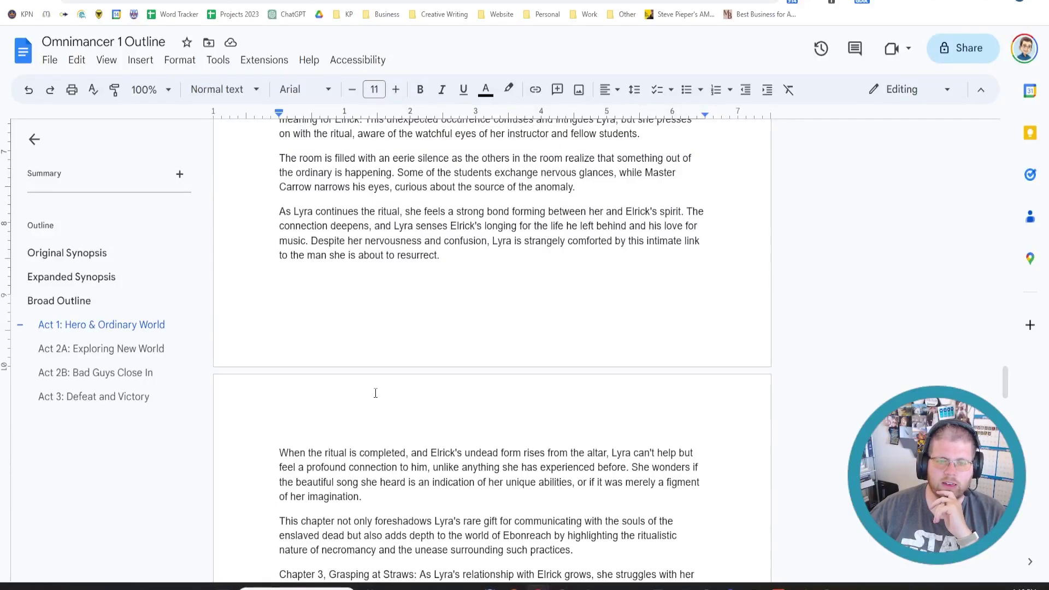
scroll(375, 393, "up", 8)
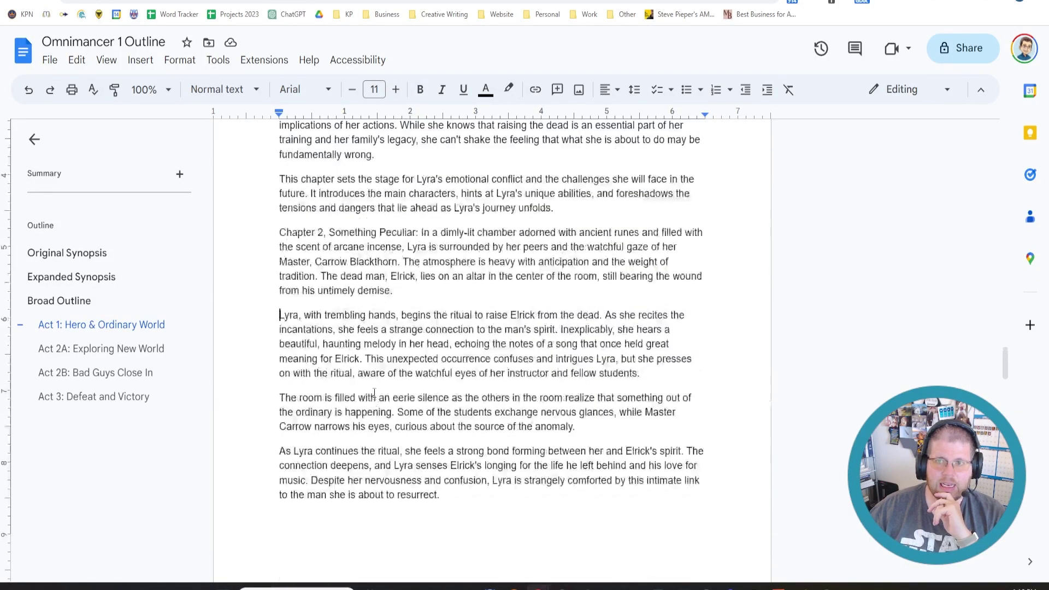